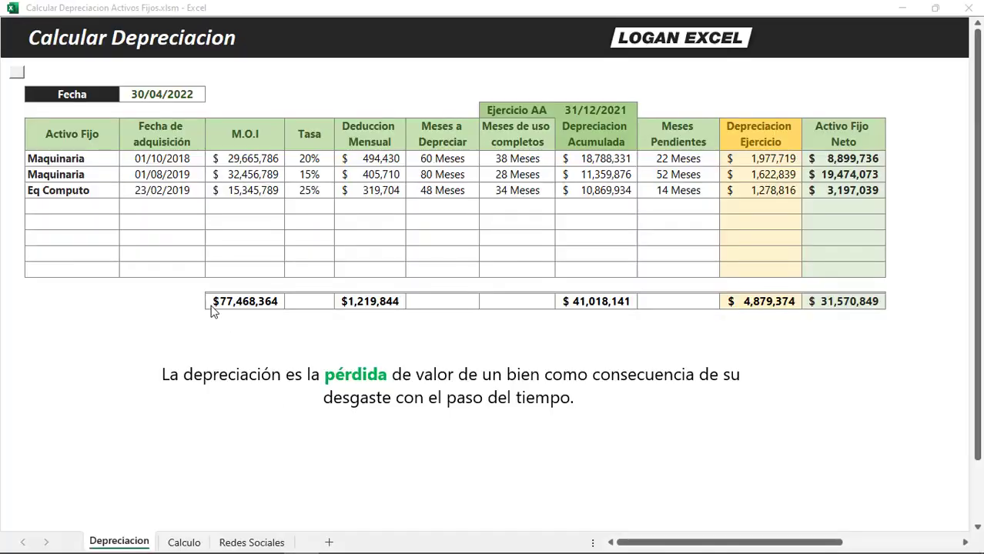
Try the report dates 30/06/2022, 30/04/2022 and 30/09/2022 in the Fecha dropdown.
{"action": "left_click", "coordinate": [182, 93]}
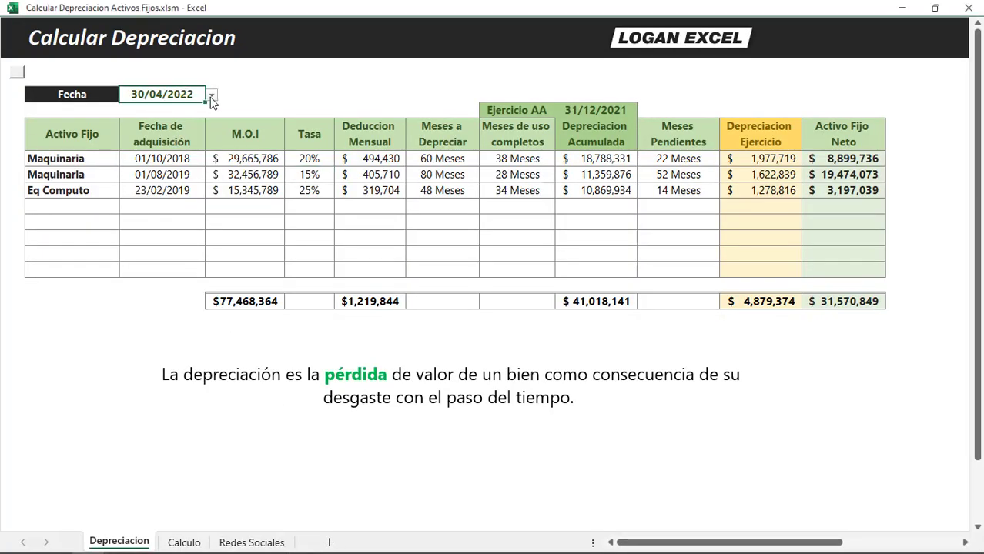
{"action": "left_click", "coordinate": [211, 99]}
{"action": "left_click", "coordinate": [158, 185]}
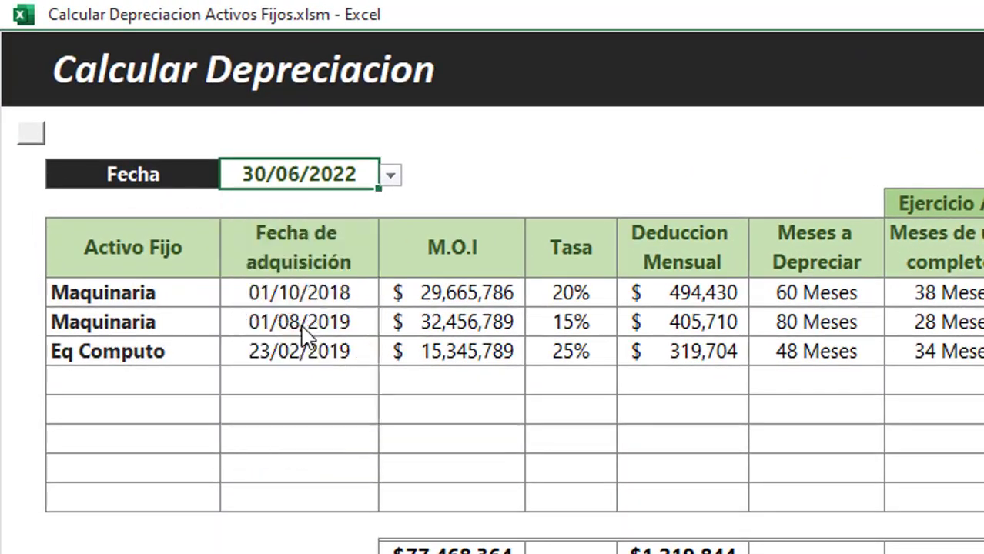
{"action": "left_click", "coordinate": [398, 175]}
{"action": "left_click", "coordinate": [319, 274]}
{"action": "left_click", "coordinate": [391, 177]}
{"action": "left_click", "coordinate": [308, 390]}
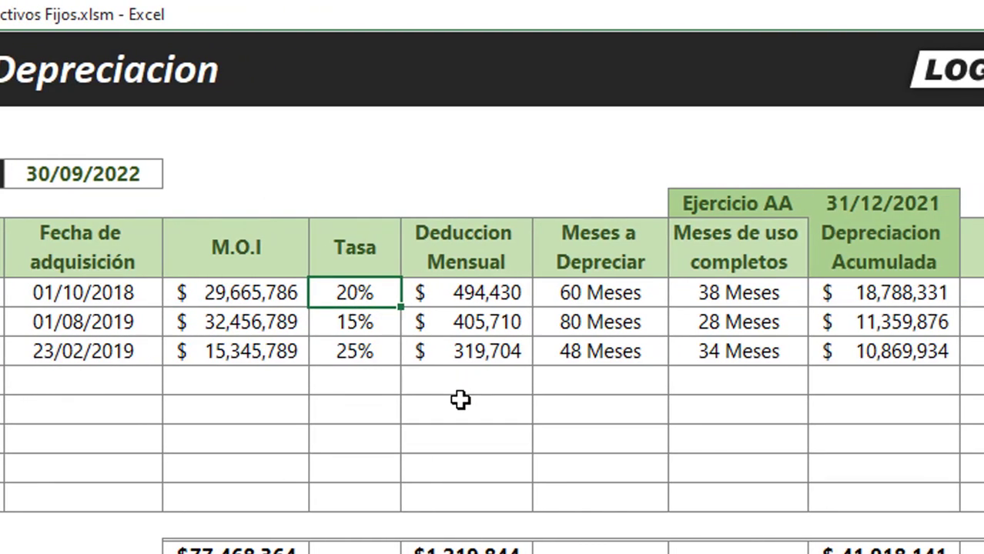
{"action": "type", "text": "15"}
Set the asset rates to 15%, 10% and 5%, then change the first asset's rate to 25%.
{"action": "key", "text": "Return"}
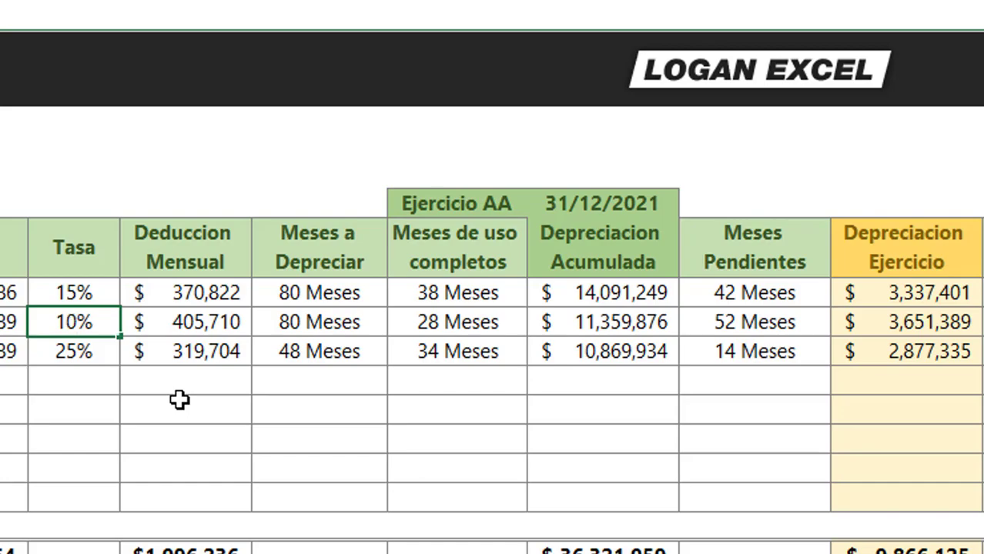
{"action": "key", "text": "Return"}
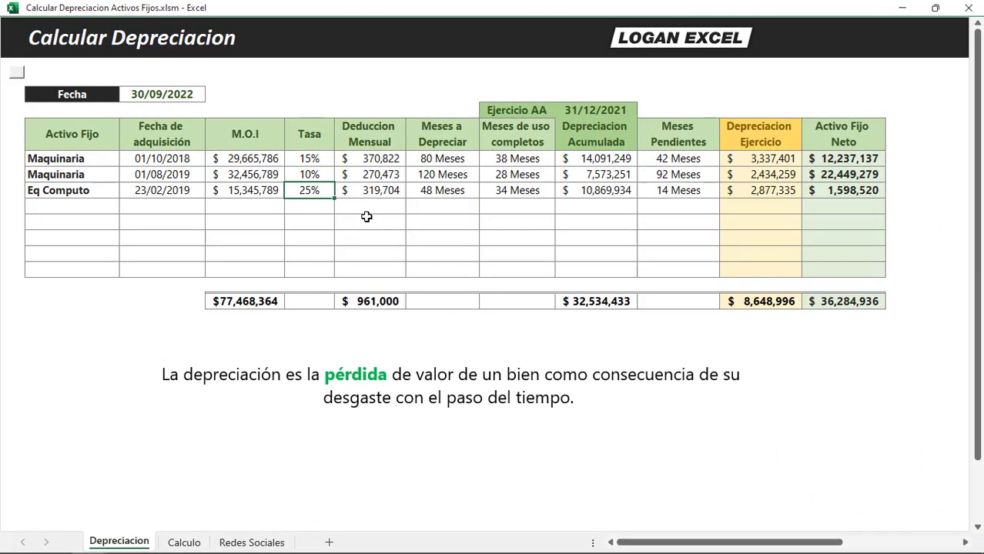
{"action": "type", "text": "5"}
{"action": "key", "text": "ctrl+Return"}
{"action": "key", "text": "Right"}
{"action": "key", "text": "Right"}
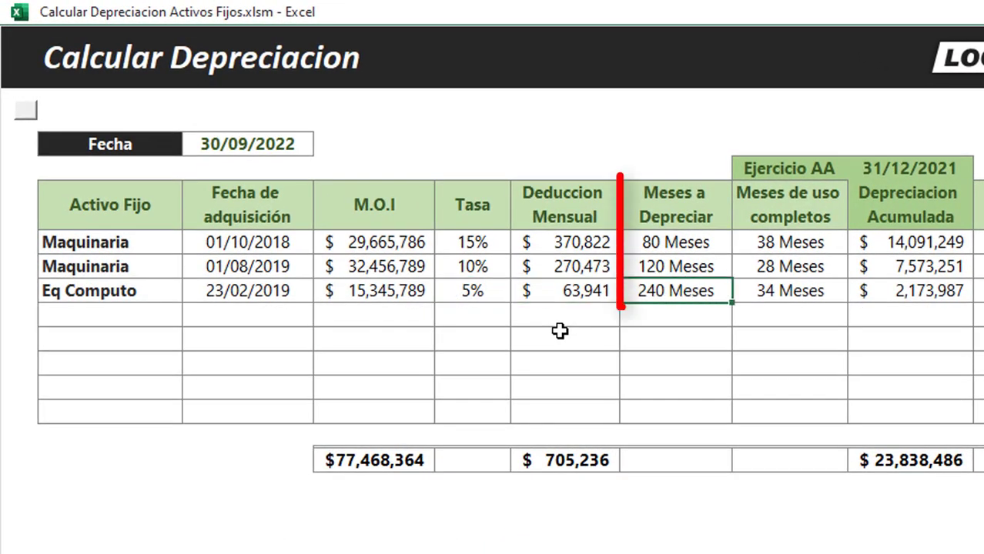
{"action": "key", "text": "Up"}
{"action": "key", "text": "Up"}
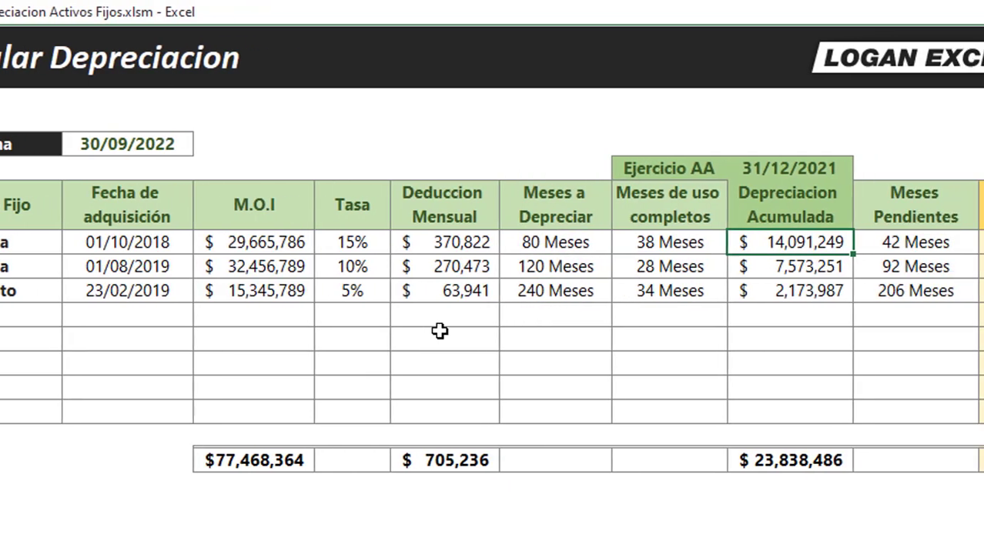
{"action": "type", "text": "25"}
{"action": "key", "text": "Return"}
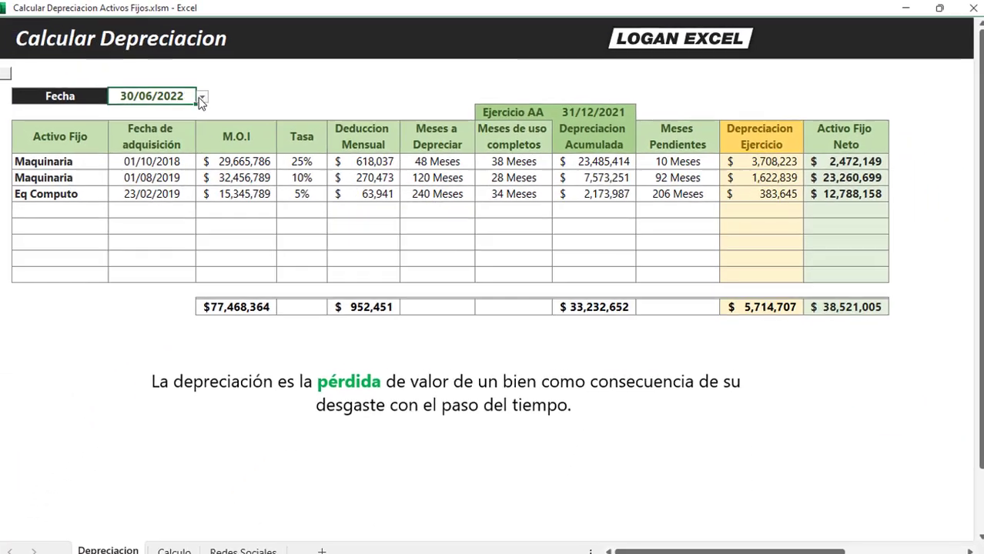
Set Fecha to 31/03/2022, the second asset's acquisition date to 01/08/2020, and rates to 5% and 15%.
{"action": "left_click", "coordinate": [211, 94]}
{"action": "left_click", "coordinate": [171, 137]}
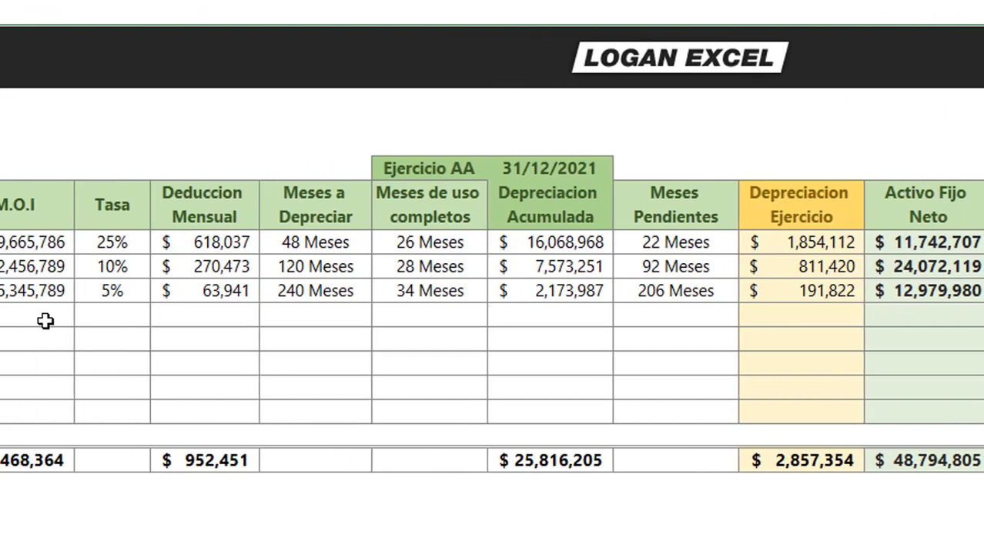
{"action": "type", "text": "01/08/2020"}
{"action": "key", "text": "Tab"}
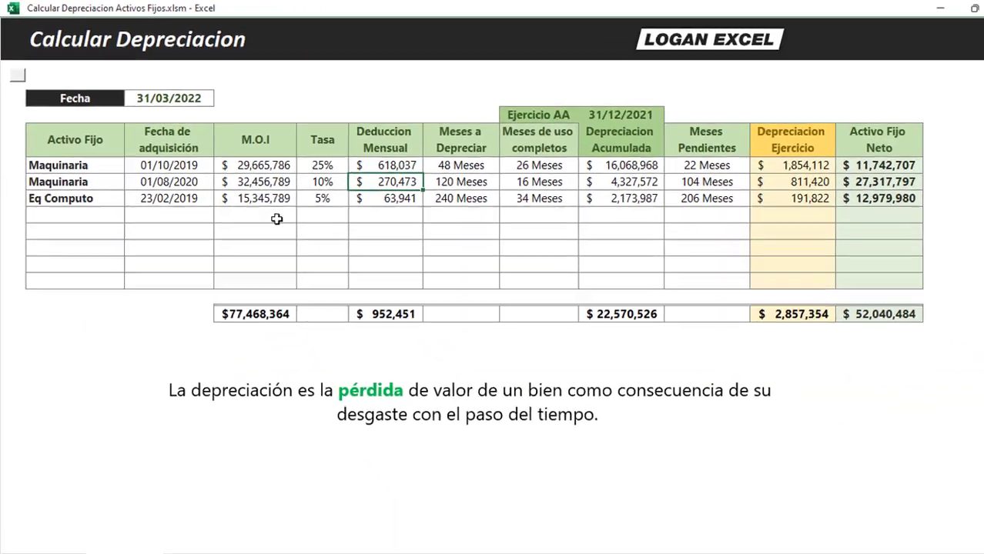
{"action": "key", "text": "Up"}
{"action": "key", "text": "Right"}
{"action": "type", "text": "5"}
{"action": "key", "text": "Return"}
{"action": "key", "text": "Return"}
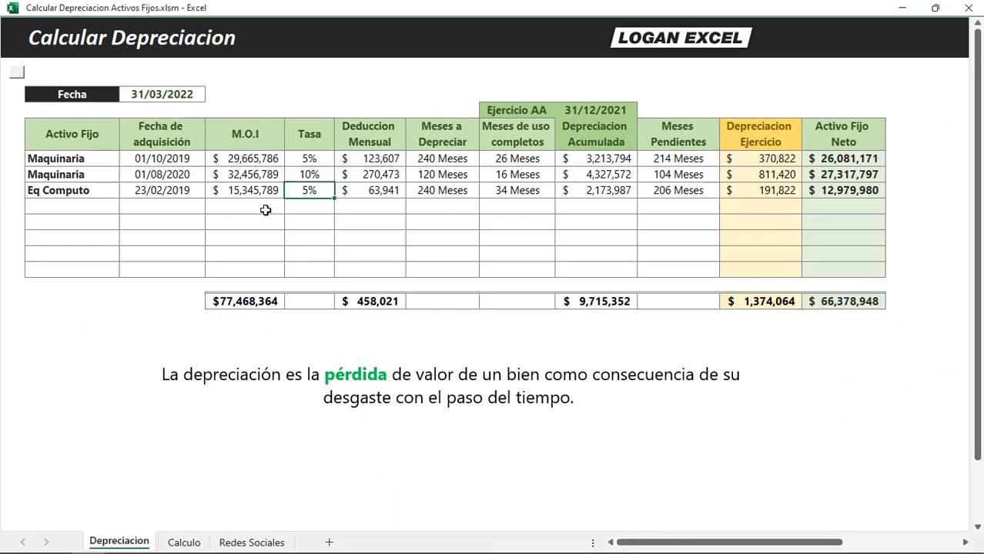
{"action": "key", "text": "Return"}
{"action": "key", "text": "Up"}
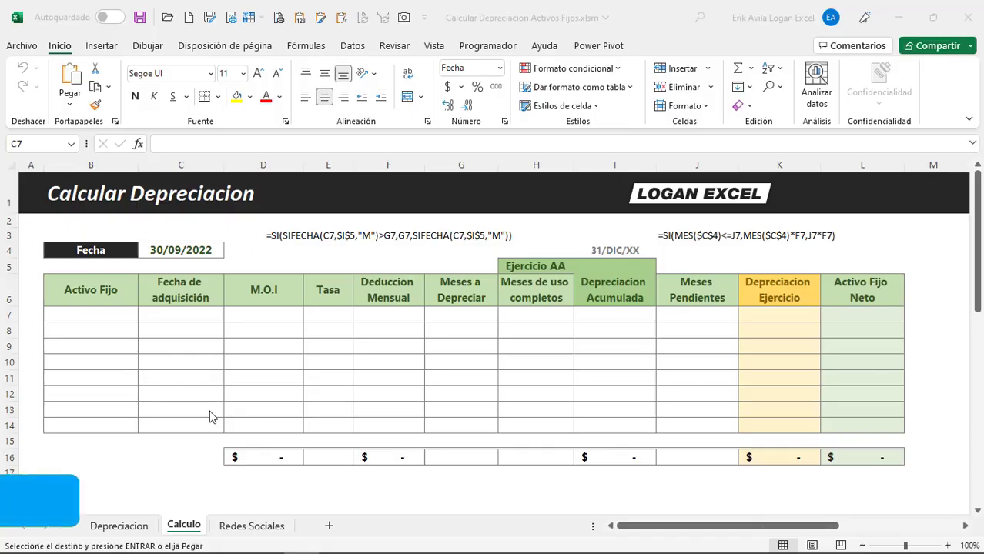
{"action": "left_click", "coordinate": [85, 317]}
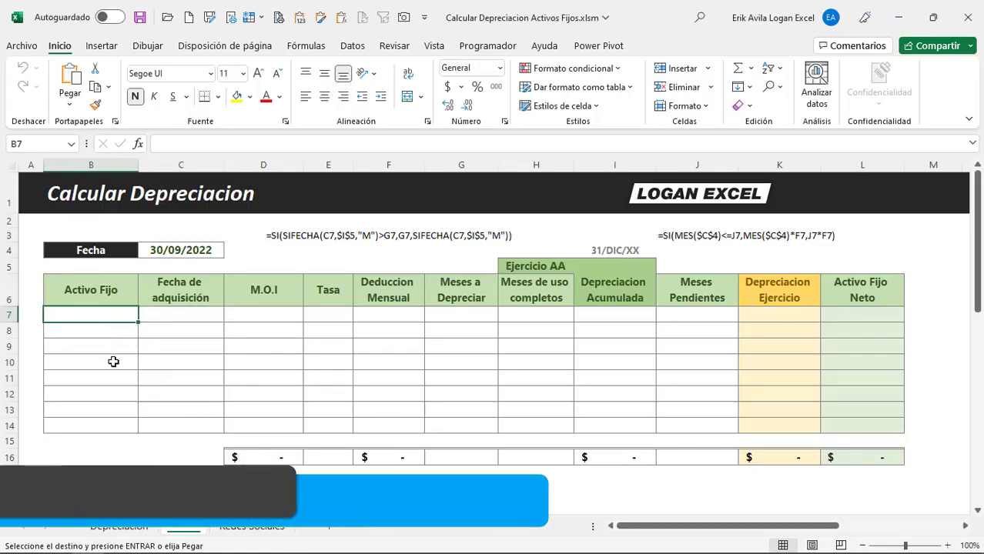
{"action": "left_click", "coordinate": [112, 363]}
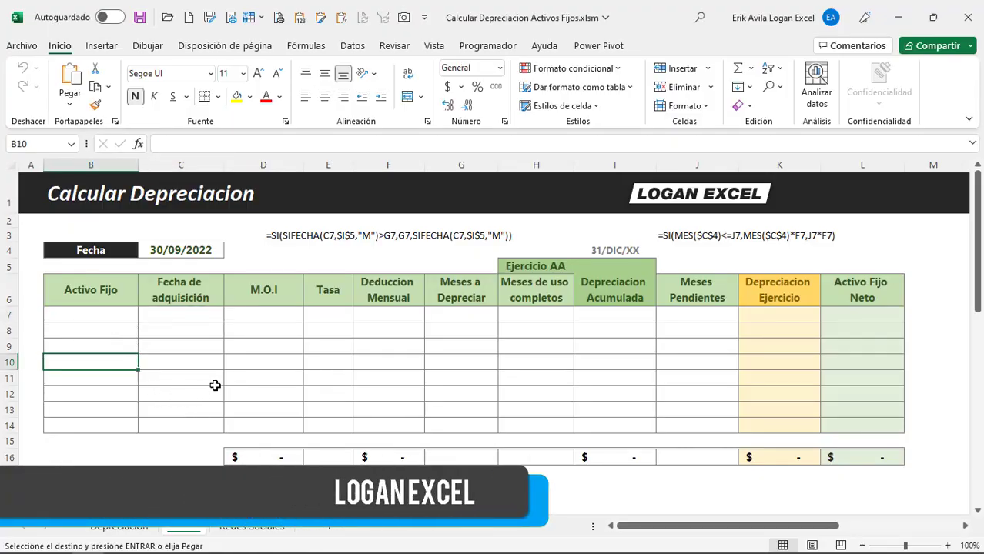
{"action": "left_click", "coordinate": [318, 360]}
{"action": "left_click", "coordinate": [434, 318]}
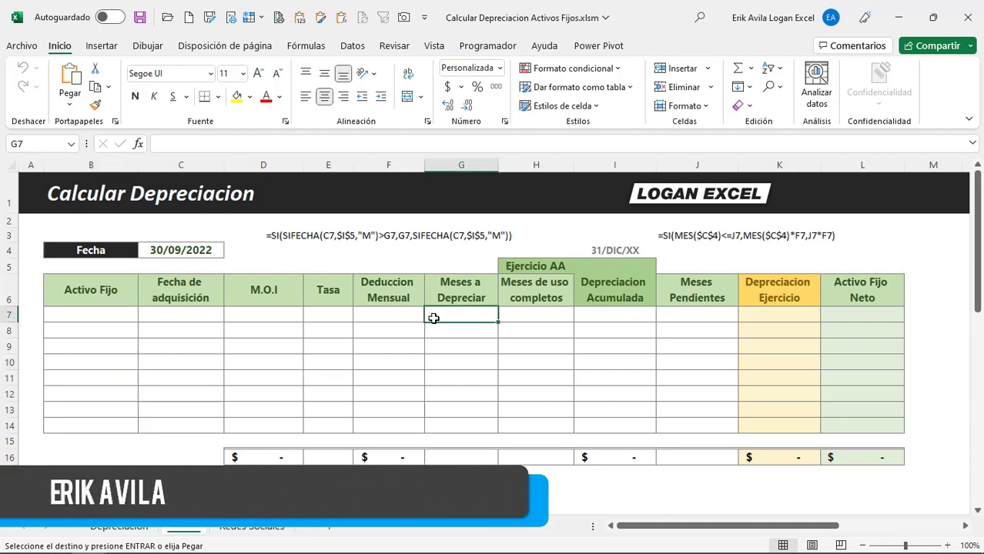
{"action": "left_click", "coordinate": [314, 335]}
{"action": "left_click", "coordinate": [231, 326]}
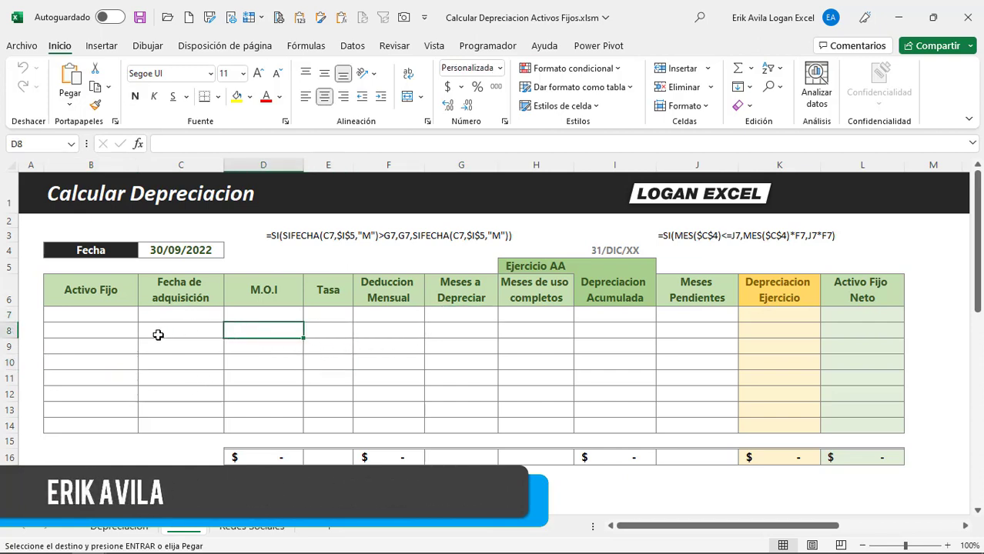
{"action": "left_click", "coordinate": [207, 360]}
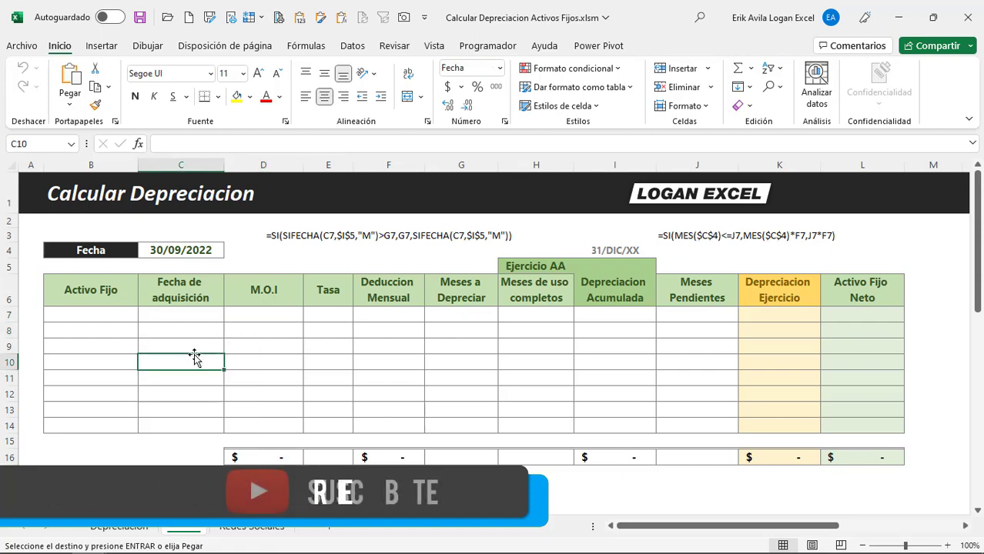
{"action": "left_click", "coordinate": [133, 343]}
{"action": "left_click", "coordinate": [116, 316]}
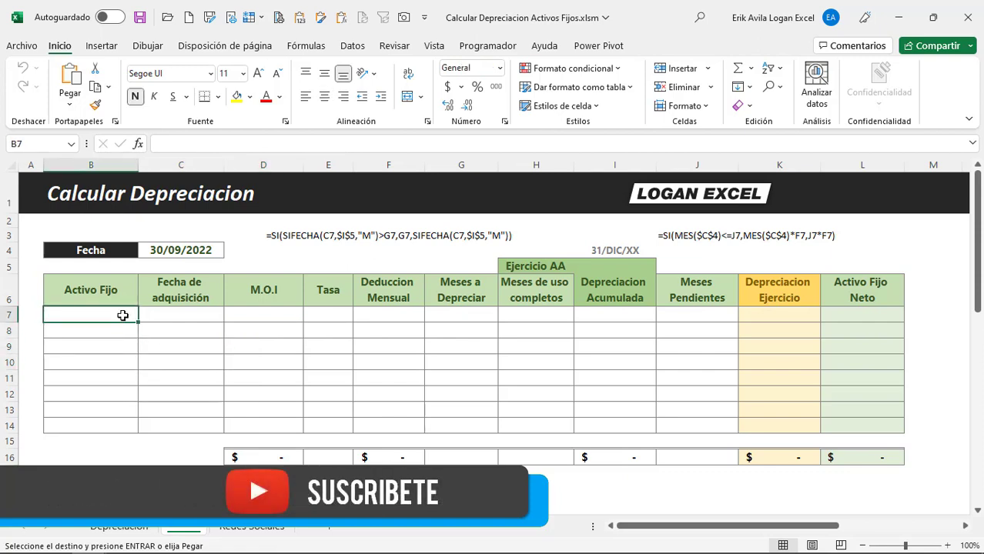
{"action": "left_click_drag", "start_coordinate": [124, 292], "coordinate": [874, 292]}
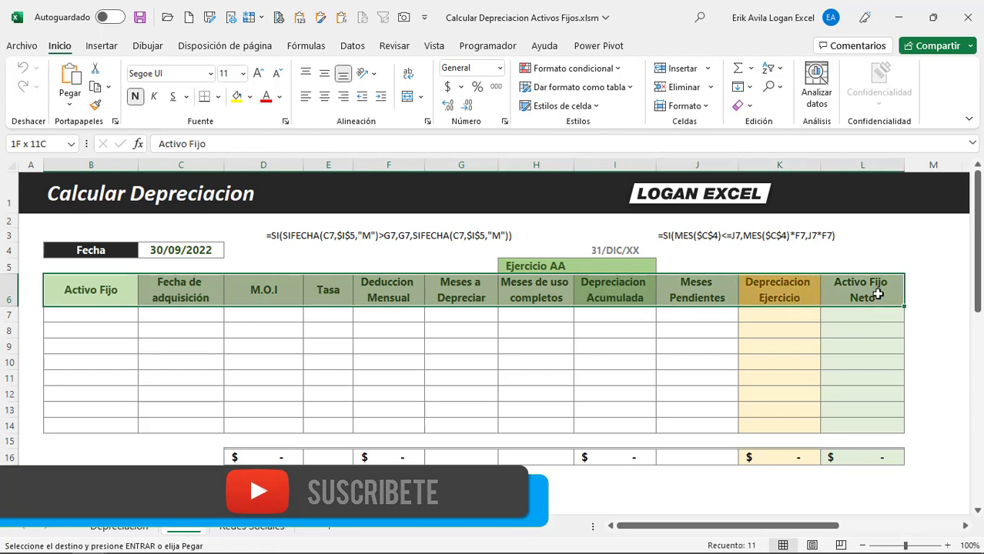
{"action": "left_click", "coordinate": [228, 336]}
{"action": "left_click", "coordinate": [128, 329]}
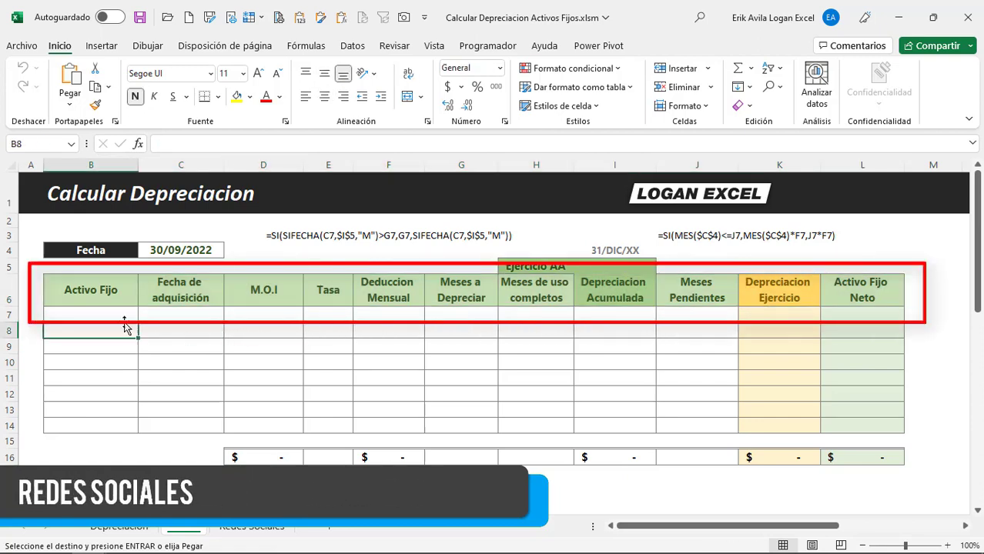
Try the Fecha dates 31/05/2022, 30/09/2022, 30/04/2022 and 31/12/2022 from the C4 dropdown.
{"action": "left_click", "coordinate": [183, 249]}
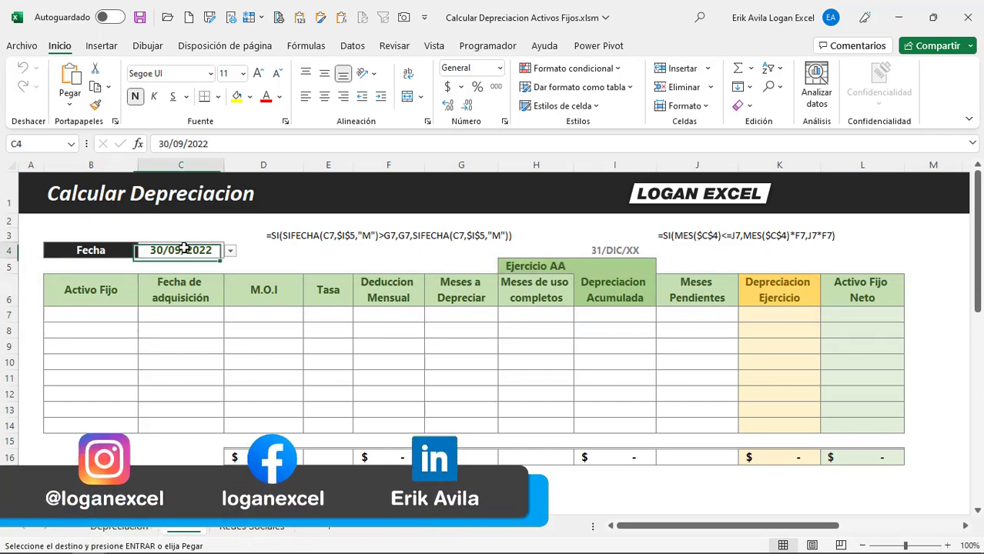
{"action": "left_click", "coordinate": [230, 251]}
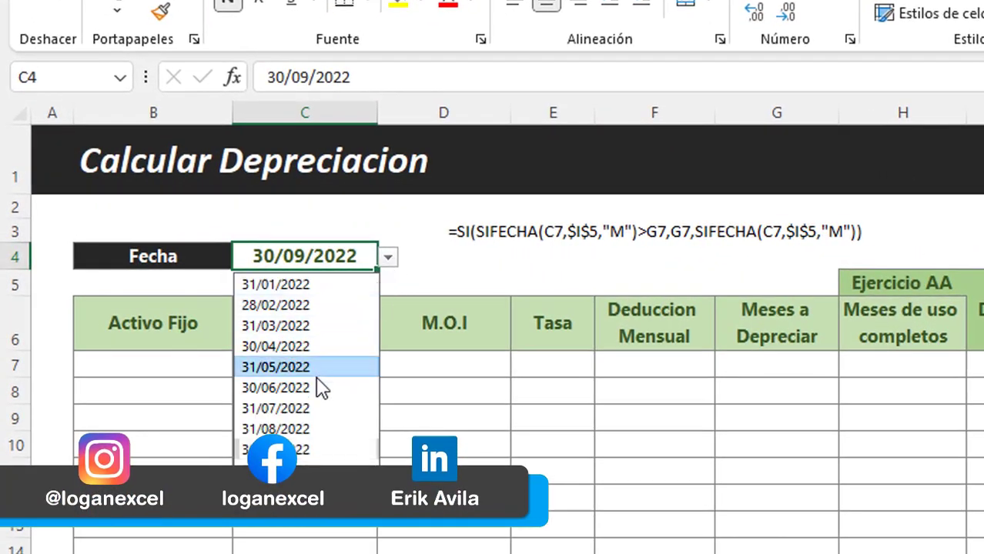
{"action": "left_click", "coordinate": [316, 374]}
{"action": "left_click", "coordinate": [391, 258]}
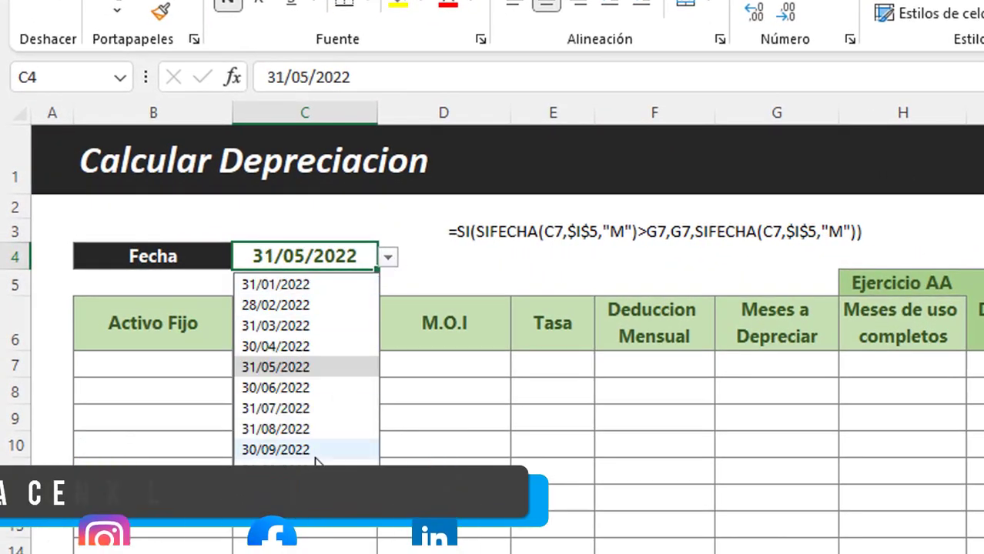
{"action": "left_click", "coordinate": [315, 450]}
{"action": "left_click", "coordinate": [389, 258]}
{"action": "left_click", "coordinate": [339, 347]}
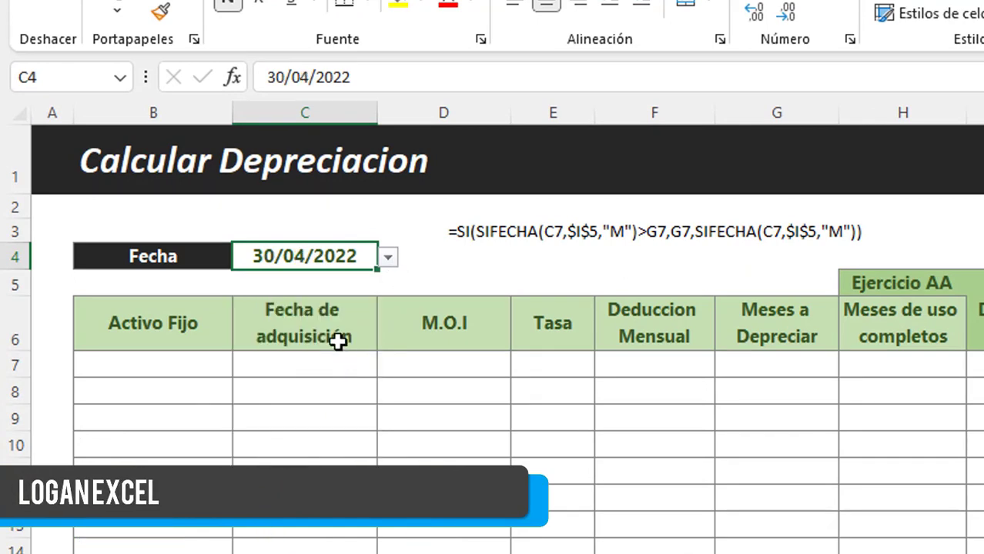
{"action": "left_click", "coordinate": [388, 258]}
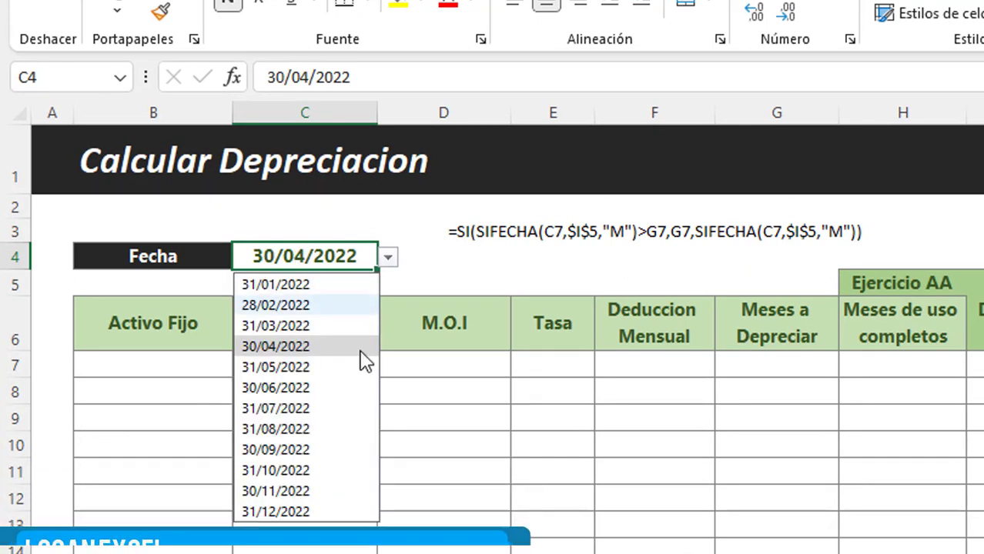
{"action": "left_click", "coordinate": [331, 513]}
Try 28/02/2022, then settle on 31/03/2022 as the Fecha date.
{"action": "left_click", "coordinate": [390, 259]}
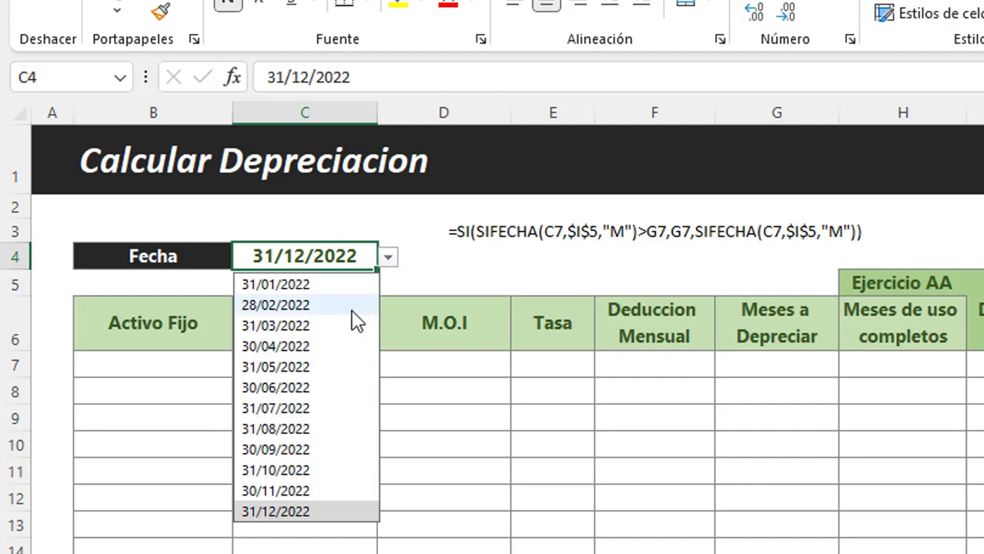
{"action": "left_click", "coordinate": [344, 308]}
{"action": "left_click", "coordinate": [389, 258]}
{"action": "left_click", "coordinate": [335, 329]}
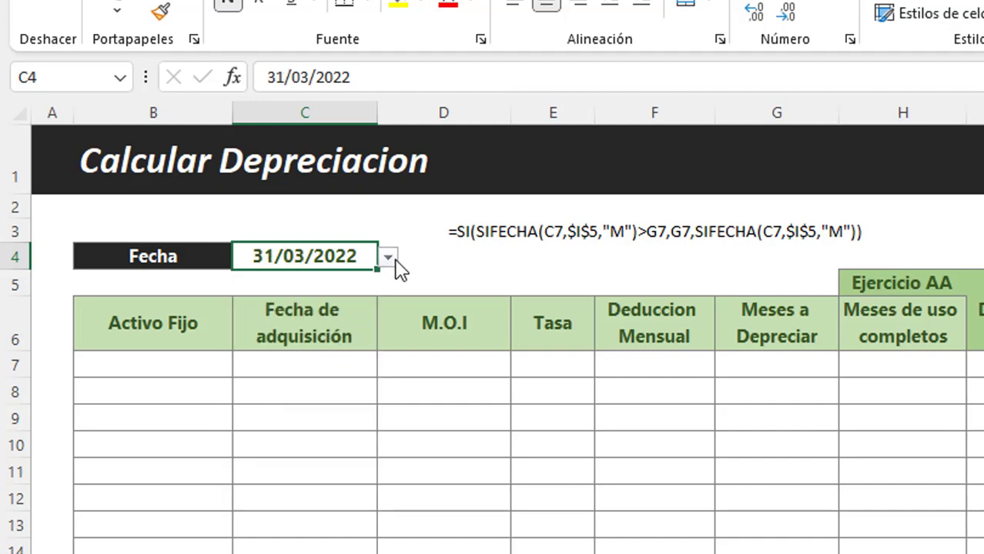
{"action": "left_click", "coordinate": [389, 258]}
{"action": "left_click", "coordinate": [207, 365]}
{"action": "left_click", "coordinate": [200, 419]}
{"action": "left_click", "coordinate": [203, 334]}
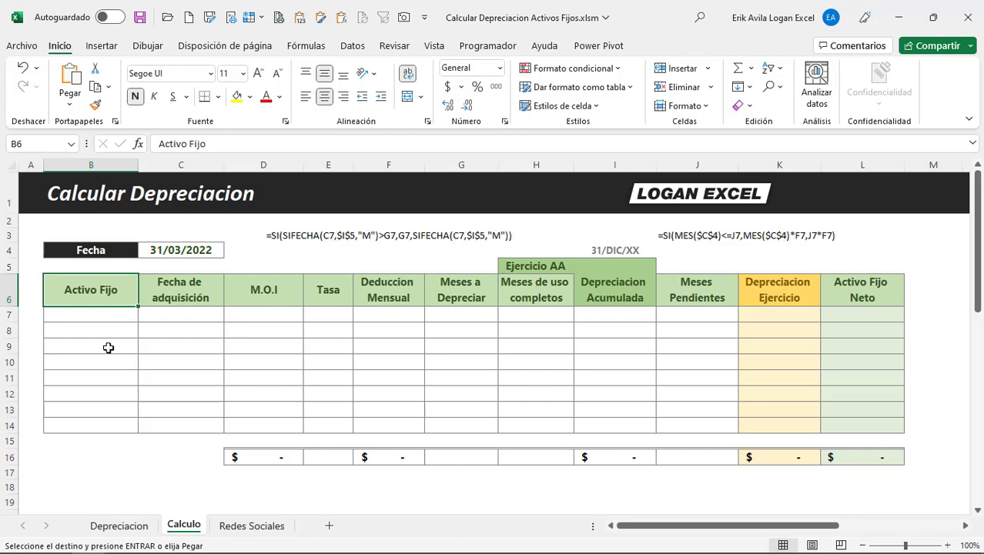
Enter Maquinaria in B7 with an acquisition date of 01/10/2019.
{"action": "left_click", "coordinate": [105, 320]}
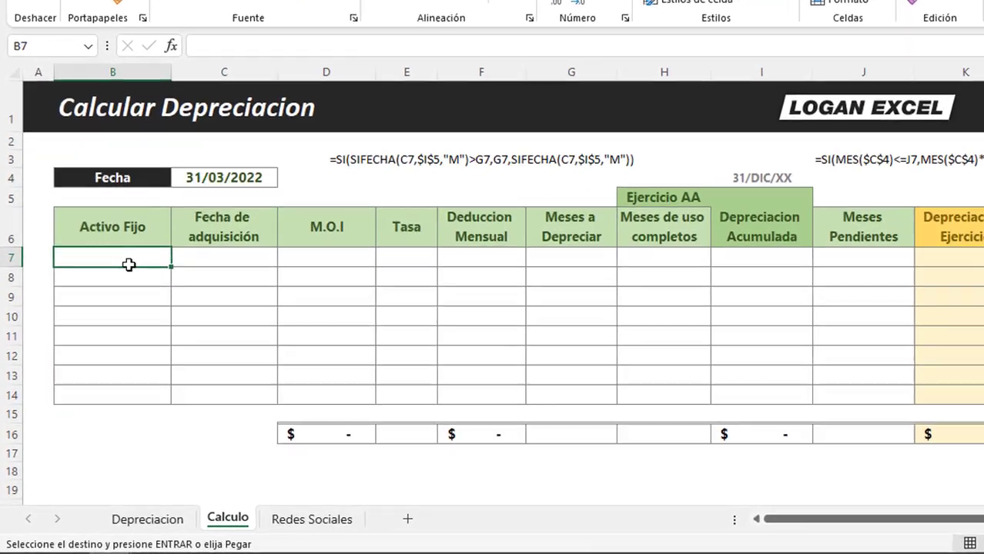
{"action": "type", "text": "Maquinaria"}
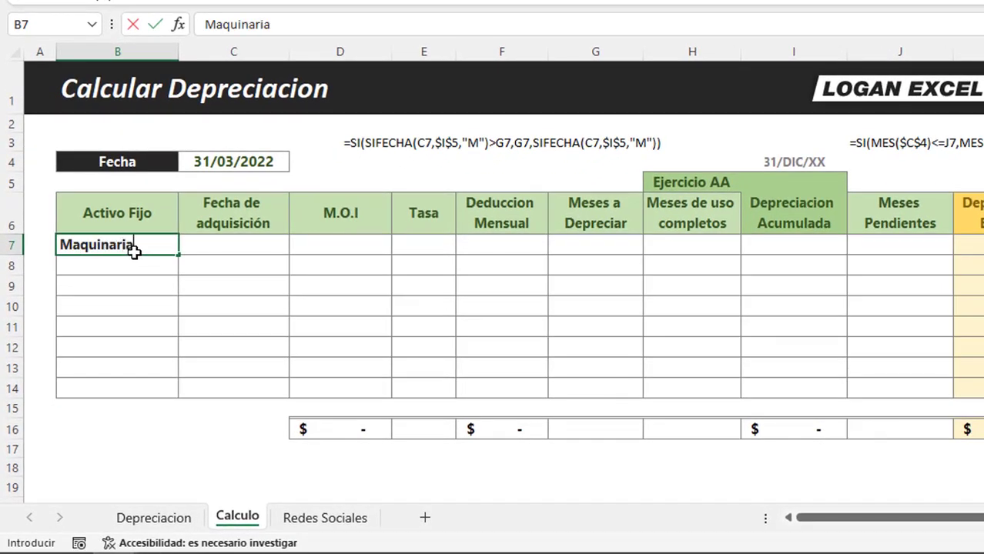
{"action": "key", "text": "ctrl+Return"}
{"action": "key", "text": "Right"}
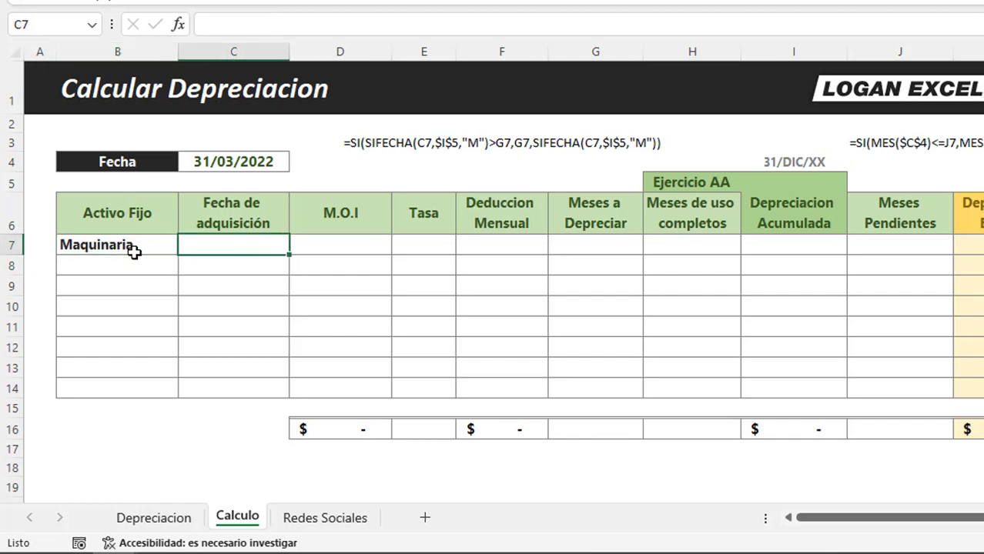
{"action": "type", "text": "01/10"}
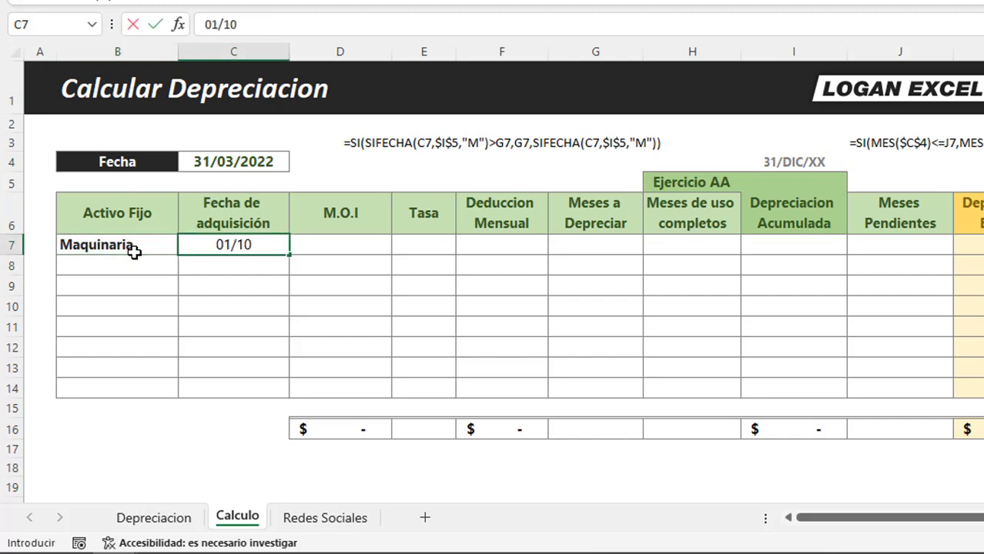
{"action": "type", "text": "/2019"}
{"action": "key", "text": "Return"}
{"action": "key", "text": "Up"}
{"action": "key", "text": "Right"}
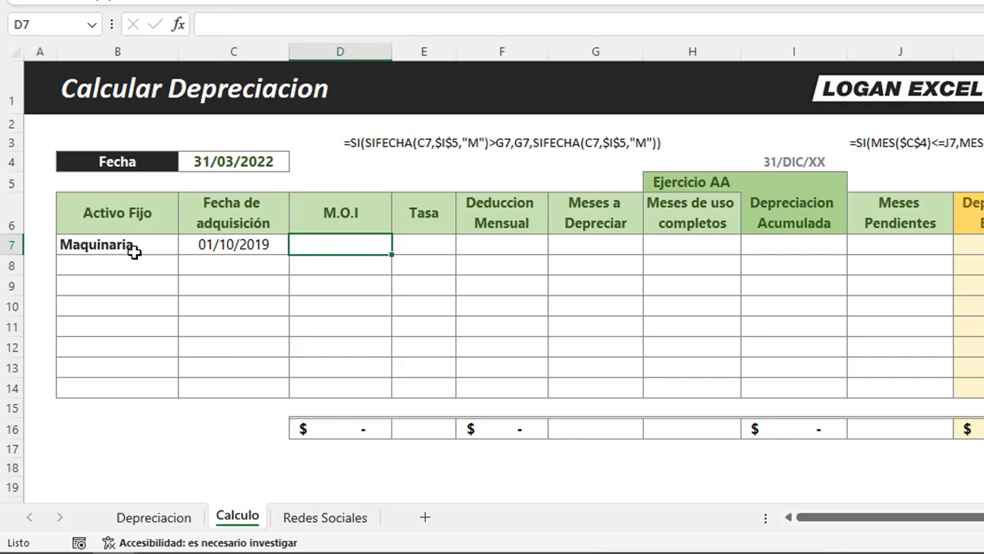
Enter an M.O.I of 15,785,963 in D7 and a 10% rate in E7.
{"action": "type", "text": "157859"}
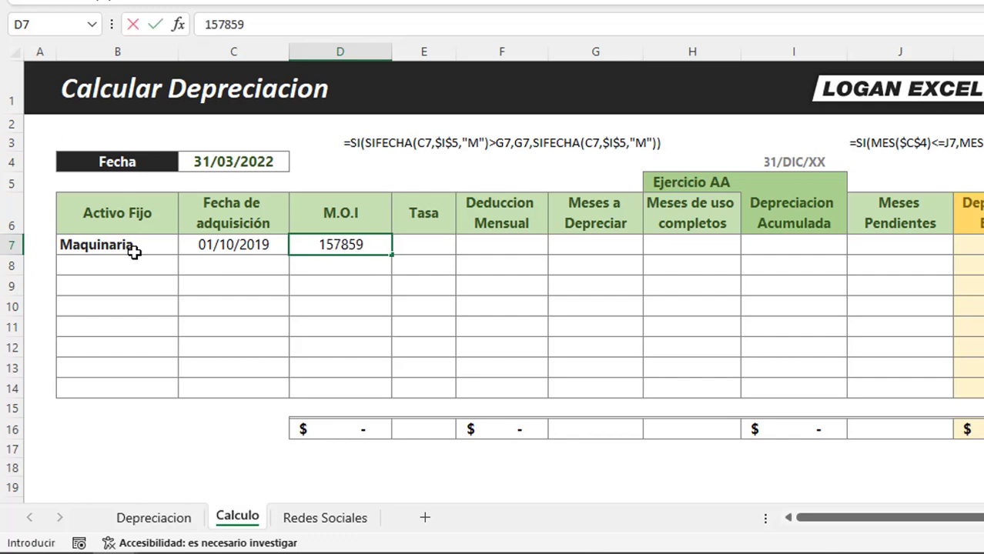
{"action": "type", "text": "63"}
{"action": "key", "text": "Return"}
{"action": "key", "text": "Up"}
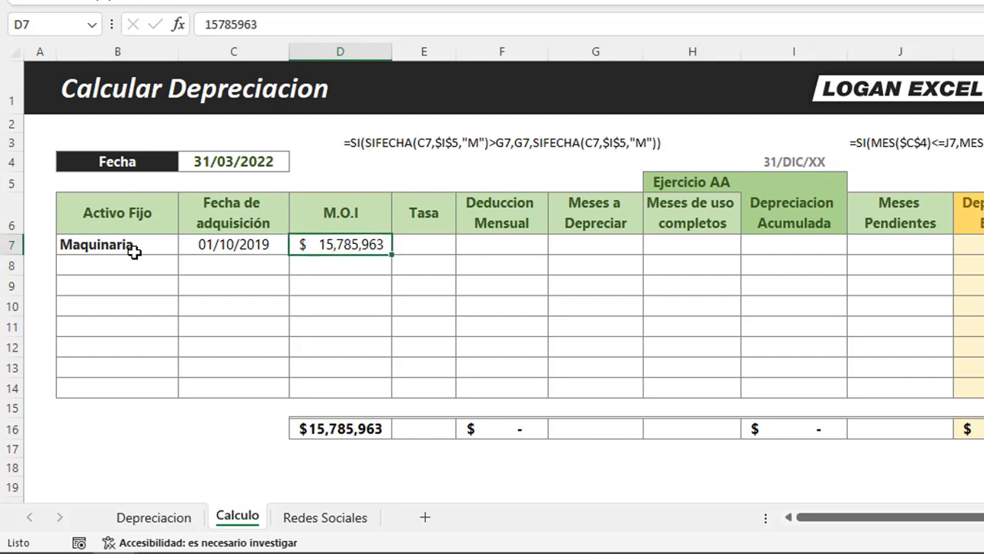
{"action": "key", "text": "Right"}
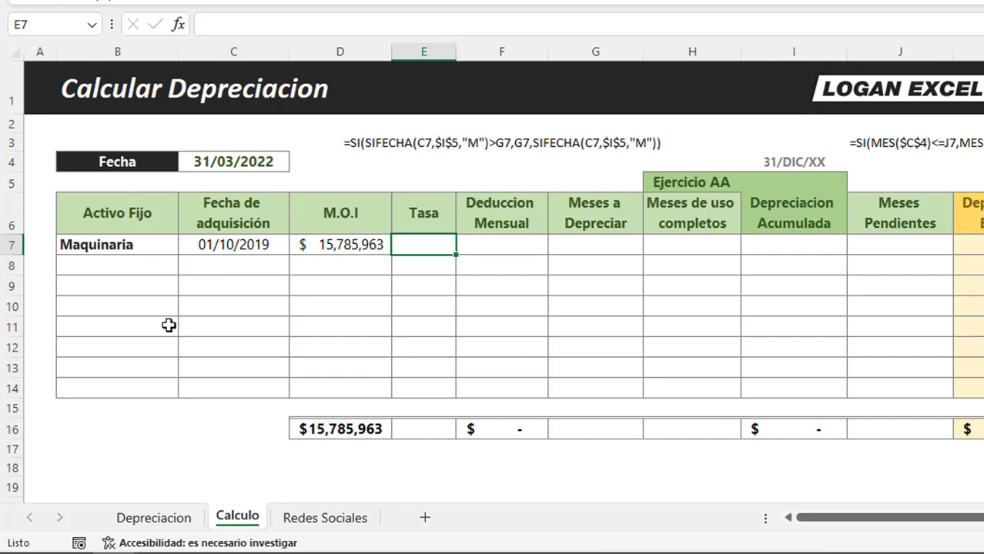
{"action": "scroll", "coordinate": [235, 322], "scroll_direction": "down", "scroll_amount": 1}
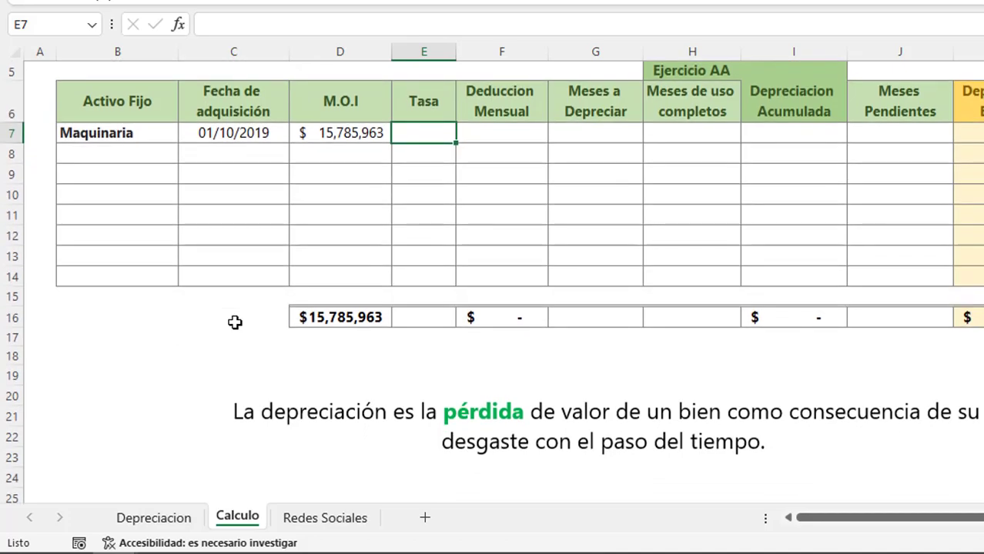
{"action": "scroll", "coordinate": [235, 323], "scroll_direction": "down", "scroll_amount": 1}
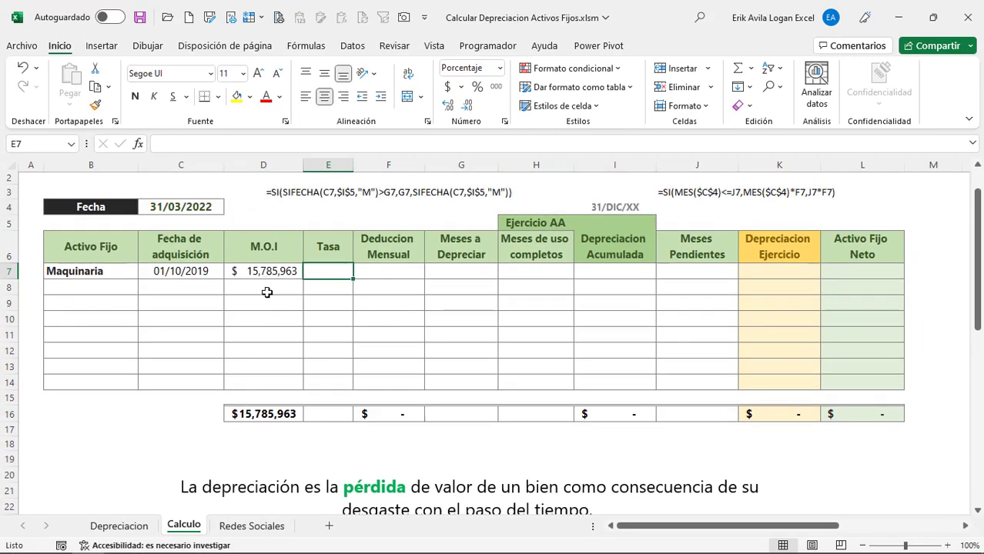
{"action": "left_click", "coordinate": [290, 301]}
{"action": "left_click", "coordinate": [329, 268]}
{"action": "scroll", "coordinate": [343, 274], "scroll_direction": "up", "scroll_amount": 1}
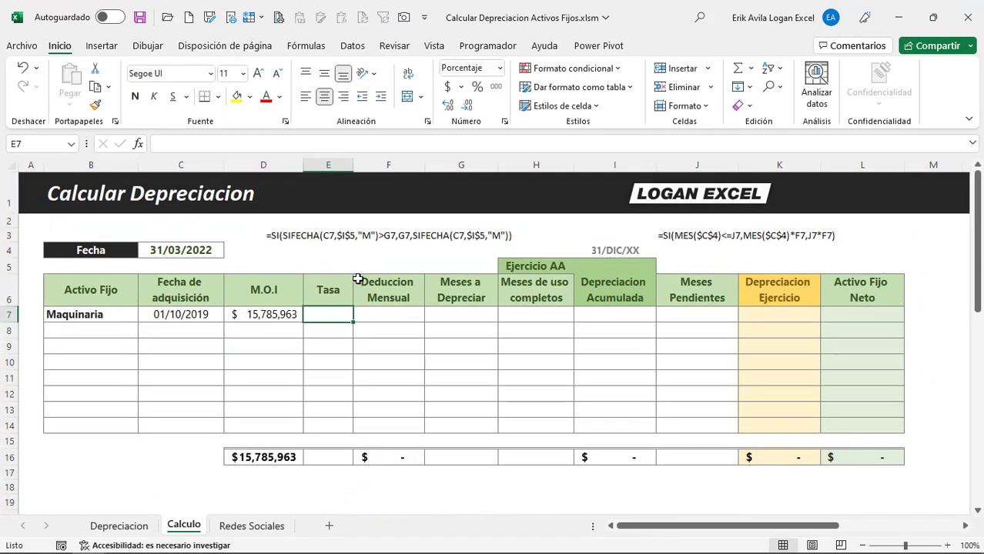
{"action": "type", "text": "10%"}
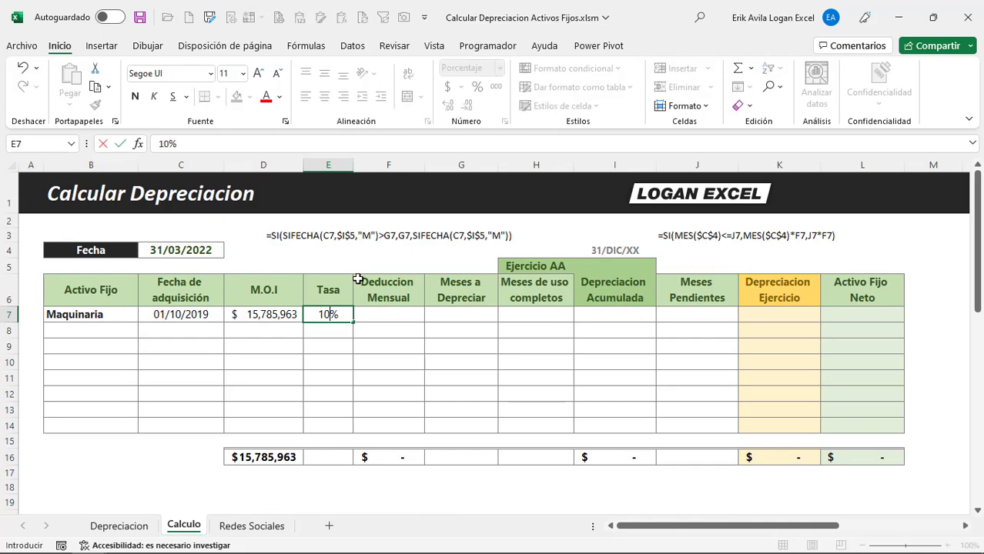
{"action": "key", "text": "Return"}
{"action": "key", "text": "Up"}
{"action": "key", "text": "Right"}
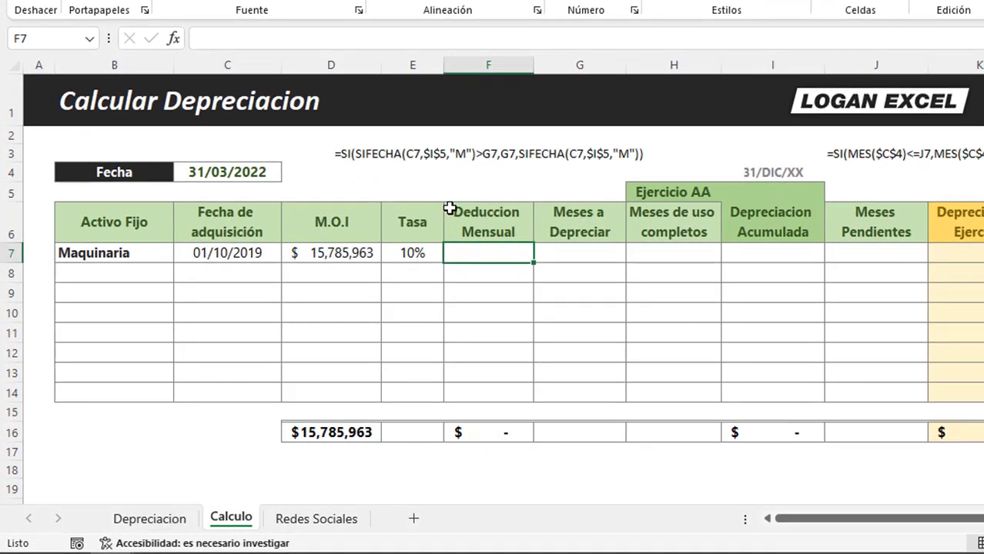
Enter =D7*(E7/12) in F7 so Maquinaria's monthly deduction shows $131,550.
{"action": "type", "text": "="}
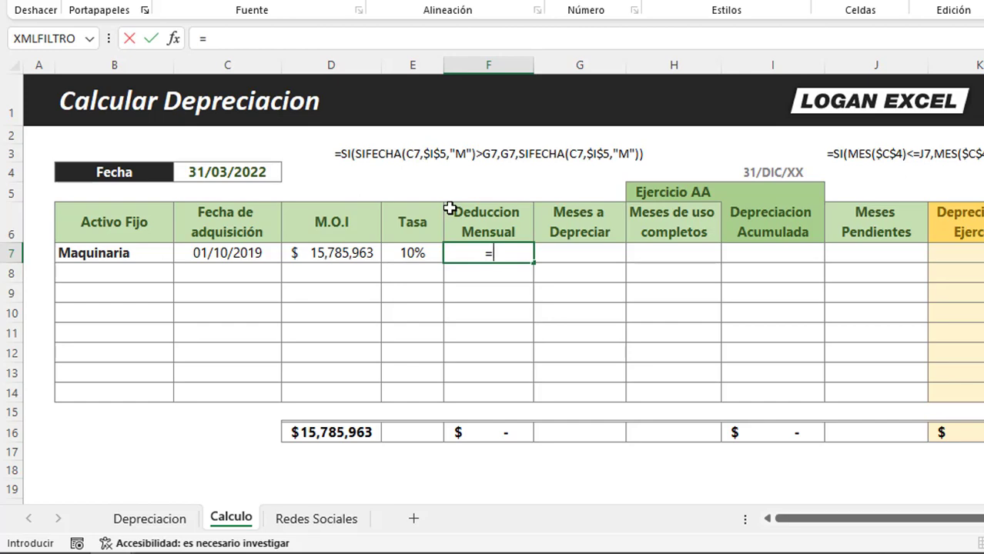
{"action": "key", "text": "Left"}
{"action": "key", "text": "Left"}
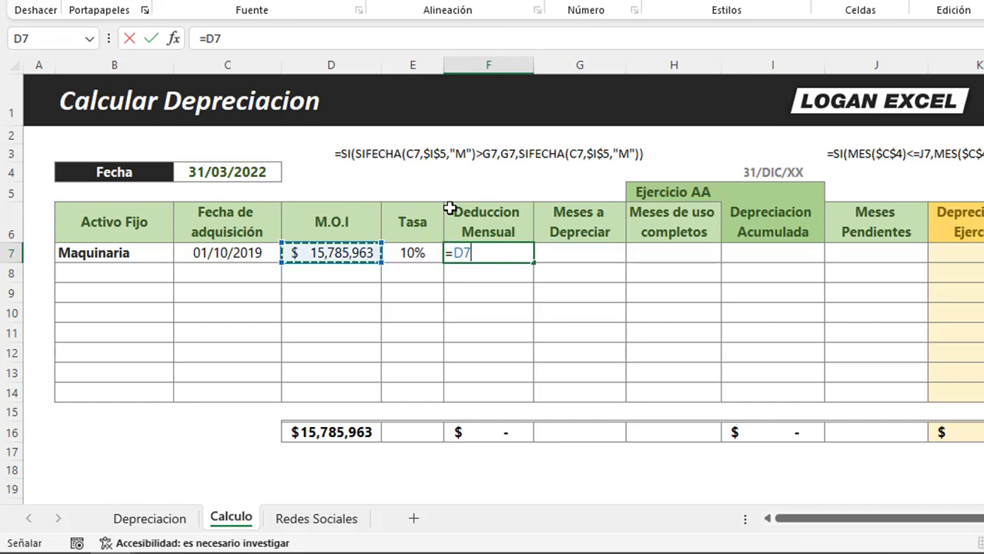
{"action": "type", "text": "*"}
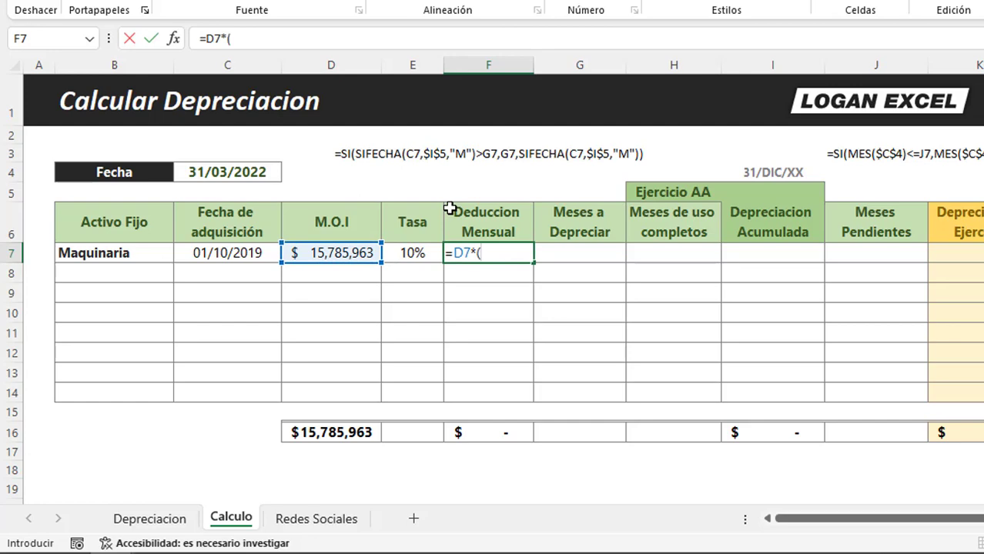
{"action": "key", "text": "Left"}
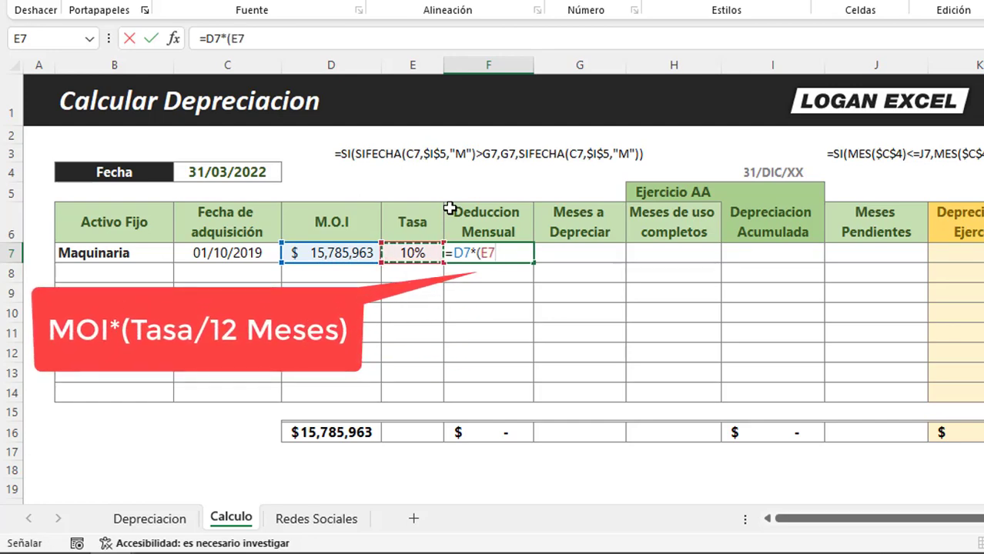
{"action": "type", "text": "/12"}
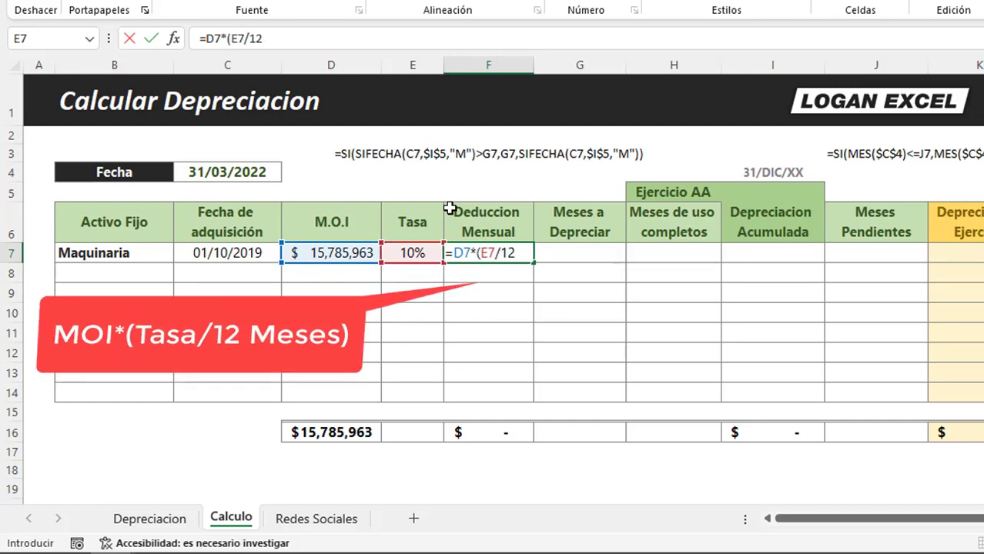
{"action": "type", "text": ")"}
{"action": "key", "text": "Return"}
{"action": "key", "text": "Up"}
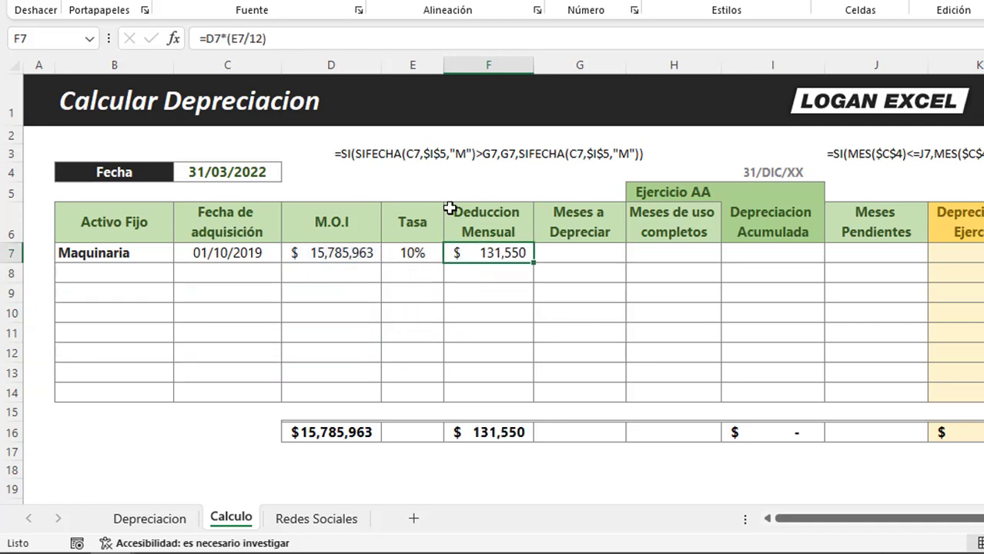
{"action": "key", "text": "F2"}
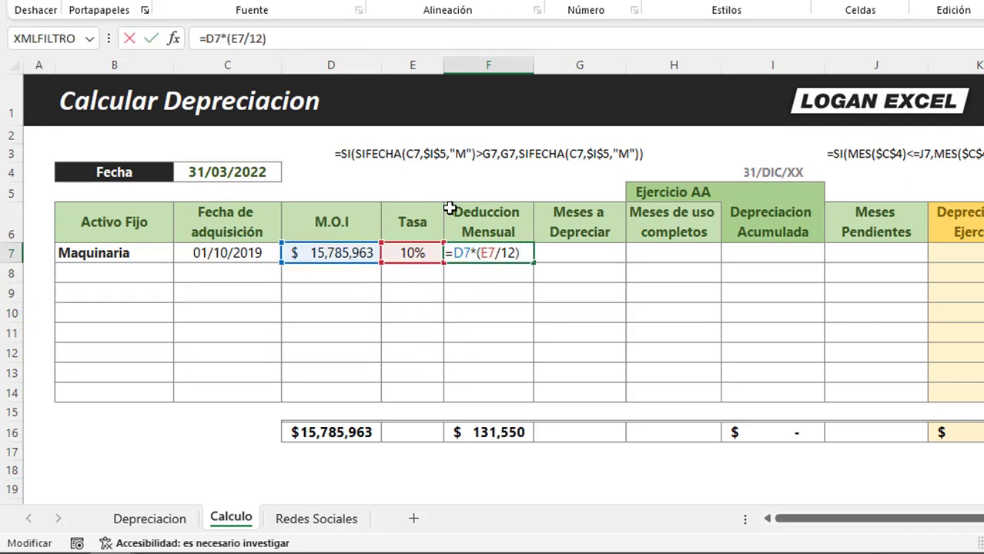
{"action": "key", "text": "Escape"}
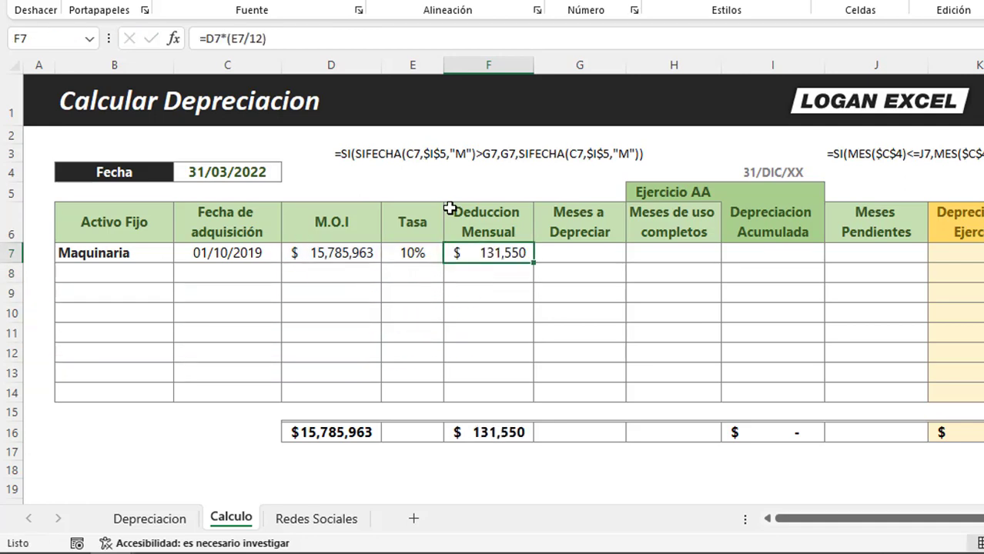
Try 15% and 25% in E7, leaving the rate at 20% for a $263,099 deduction.
{"action": "key", "text": "Left"}
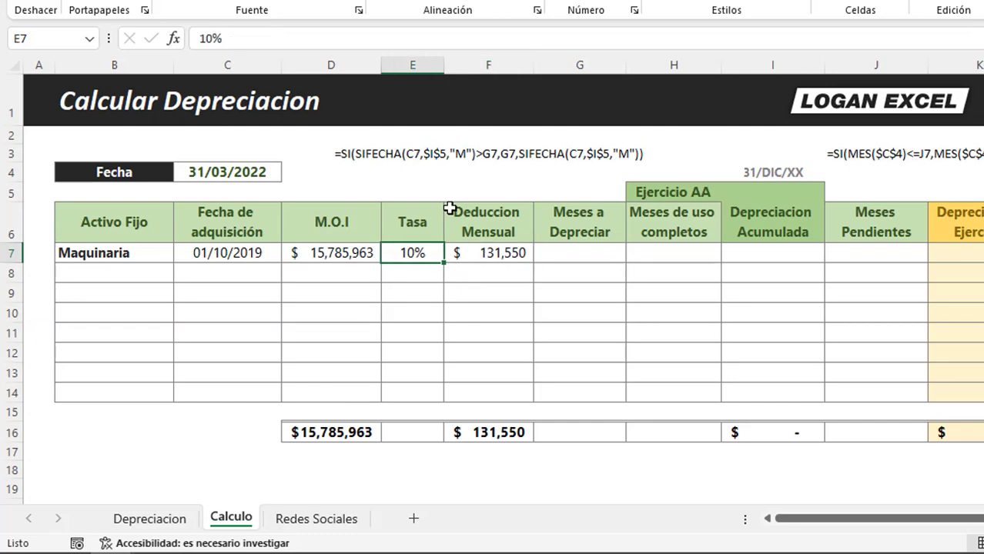
{"action": "type", "text": "15"}
{"action": "key", "text": "Return"}
{"action": "key", "text": "Up"}
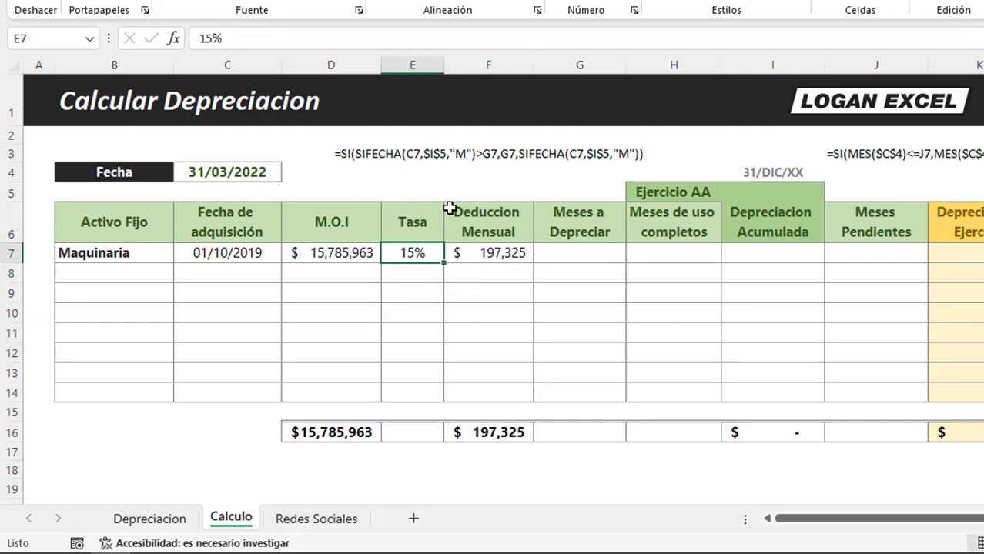
{"action": "key", "text": "BackSpace"}
{"action": "key", "text": "BackSpace"}
{"action": "type", "text": "25"}
{"action": "key", "text": "Return"}
{"action": "key", "text": "Up"}
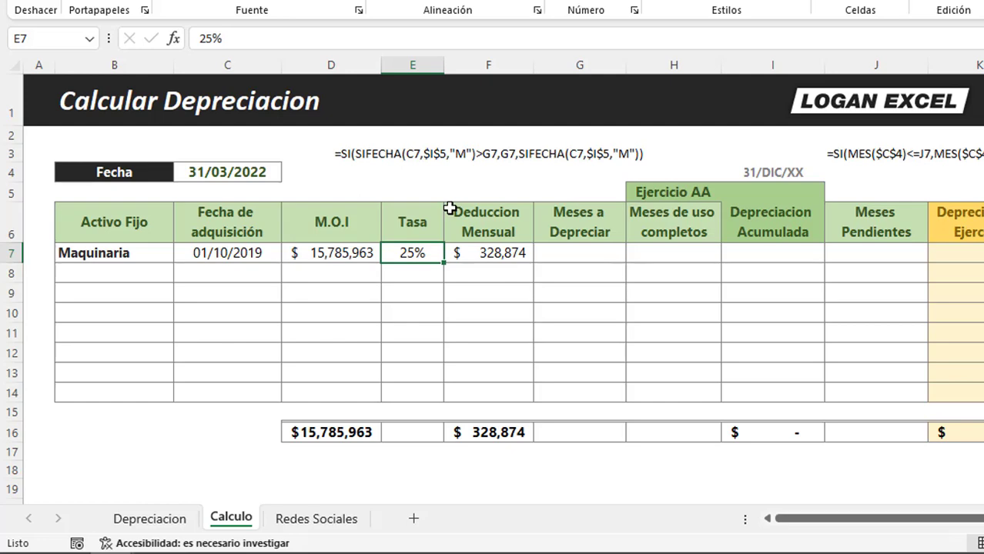
{"action": "type", "text": "20"}
{"action": "key", "text": "Return"}
{"action": "key", "text": "Up"}
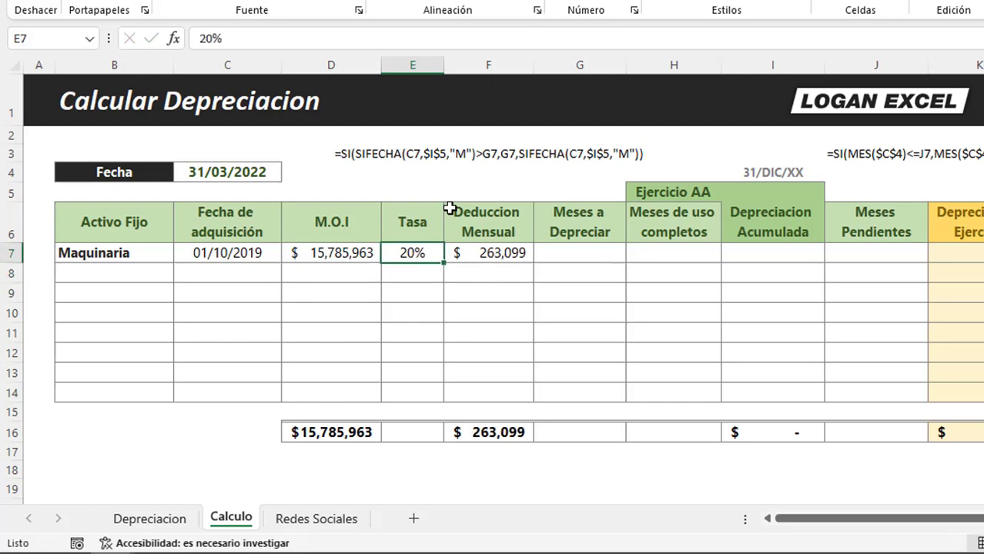
{"action": "key", "text": "Right"}
{"action": "key", "text": "Right"}
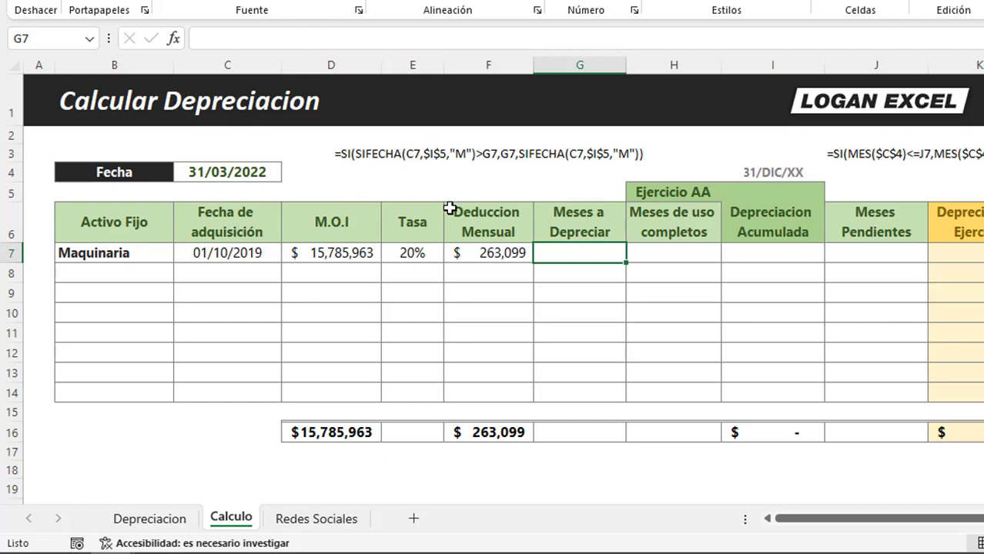
Enter =(1/E7)*12 in G7 to compute Maquinaria's Meses a Depreciar.
{"action": "type", "text": "="}
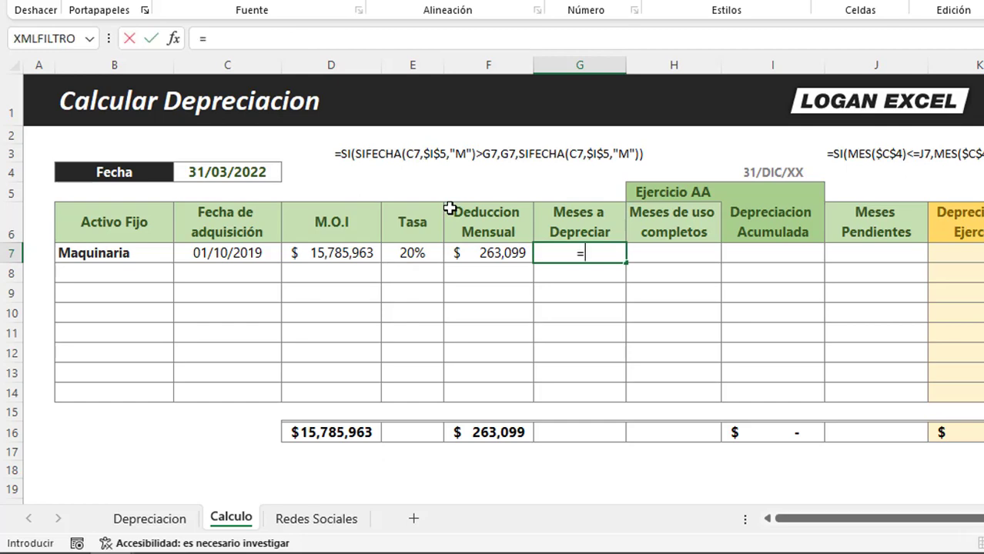
{"action": "type", "text": "(1"}
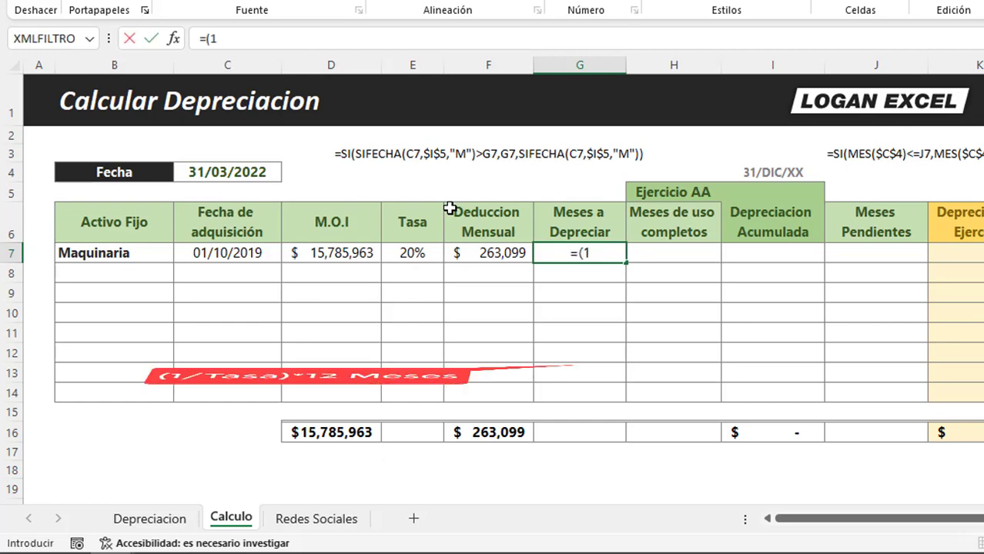
{"action": "type", "text": "/"}
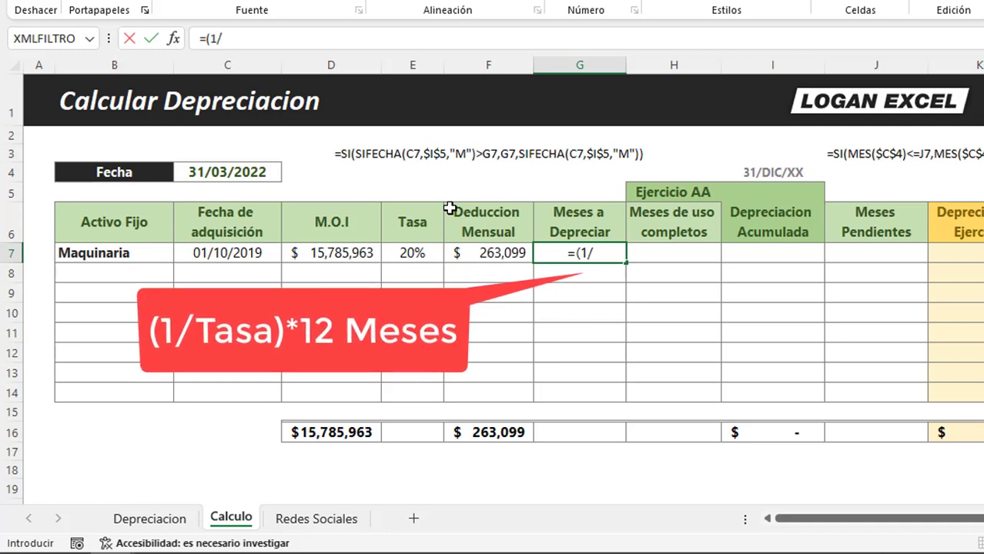
{"action": "key", "text": "Left"}
{"action": "key", "text": "Left"}
{"action": "type", "text": ")"}
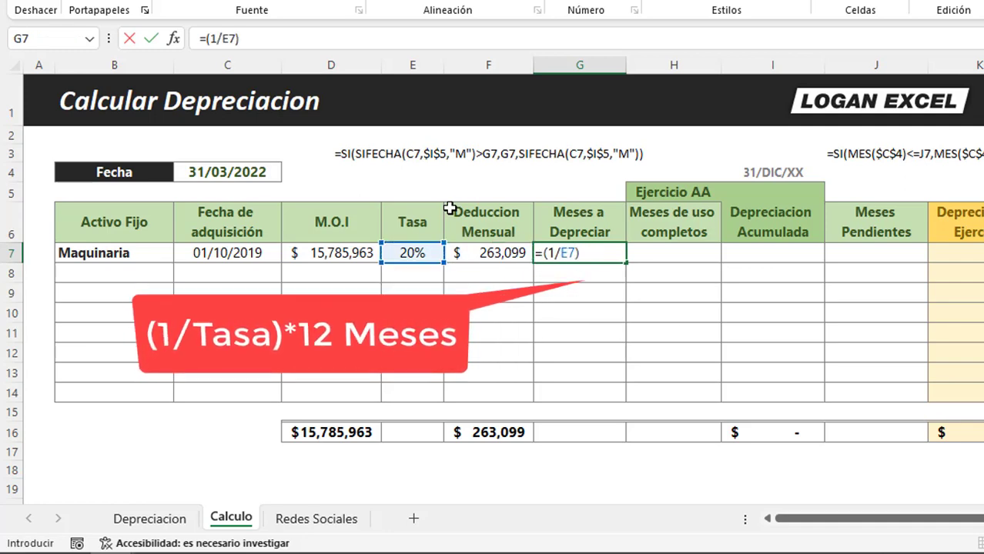
{"action": "type", "text": "*12"}
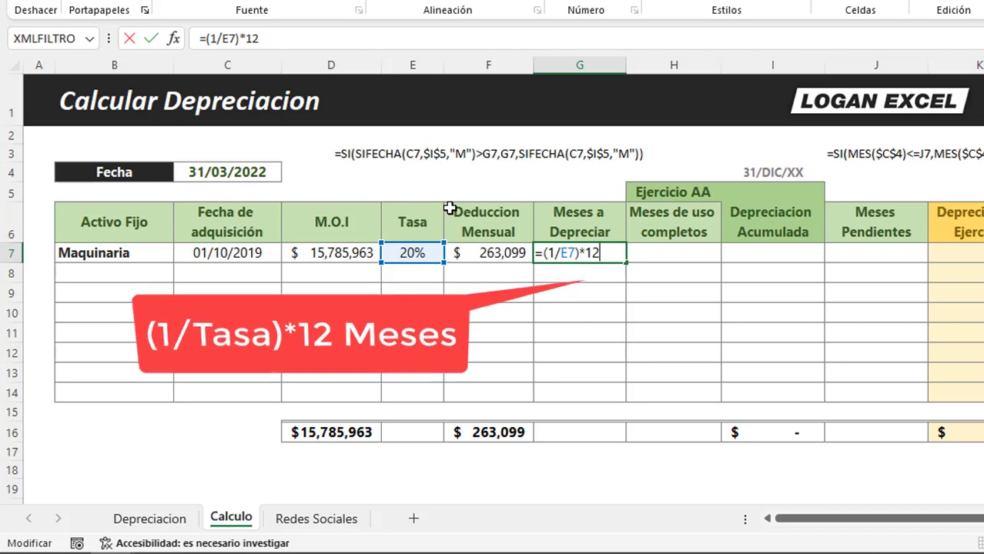
{"action": "key", "text": "Return"}
{"action": "key", "text": "Up"}
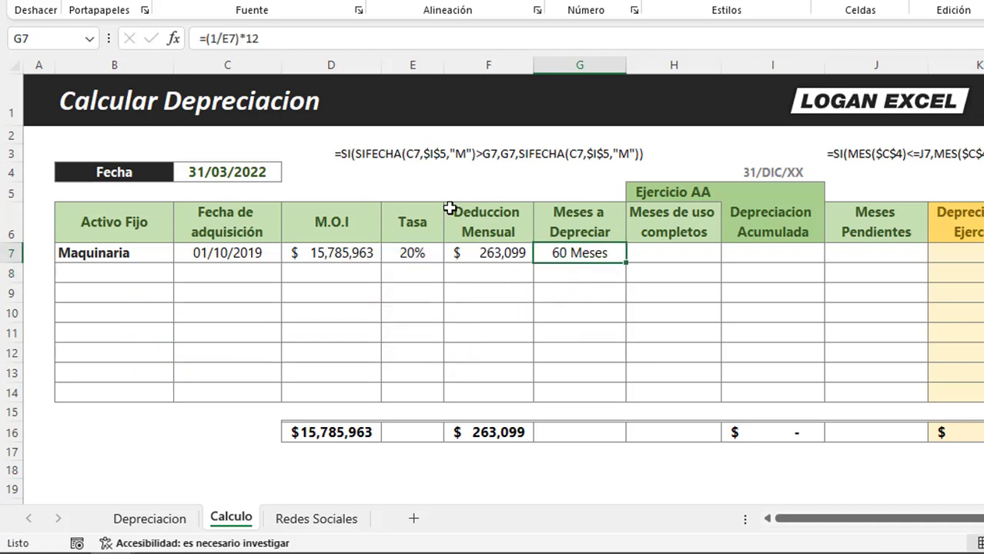
{"action": "key", "text": "Down"}
{"action": "key", "text": "Up"}
Test a 5% rate for Maquinaria, then set it to 25%, giving 48 Meses.
{"action": "key", "text": "Left"}
{"action": "key", "text": "Left"}
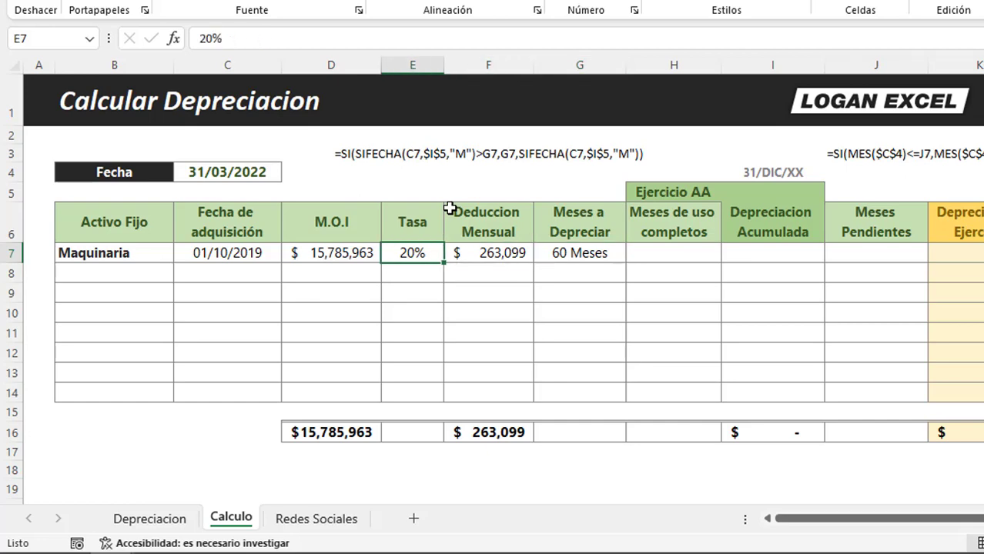
{"action": "type", "text": "5%"}
{"action": "key", "text": "Return"}
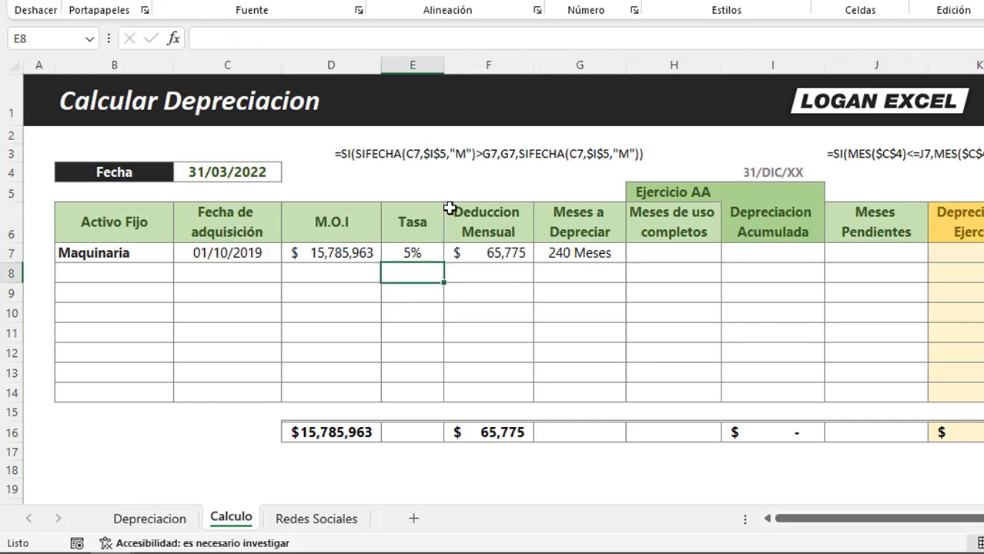
{"action": "key", "text": "Up"}
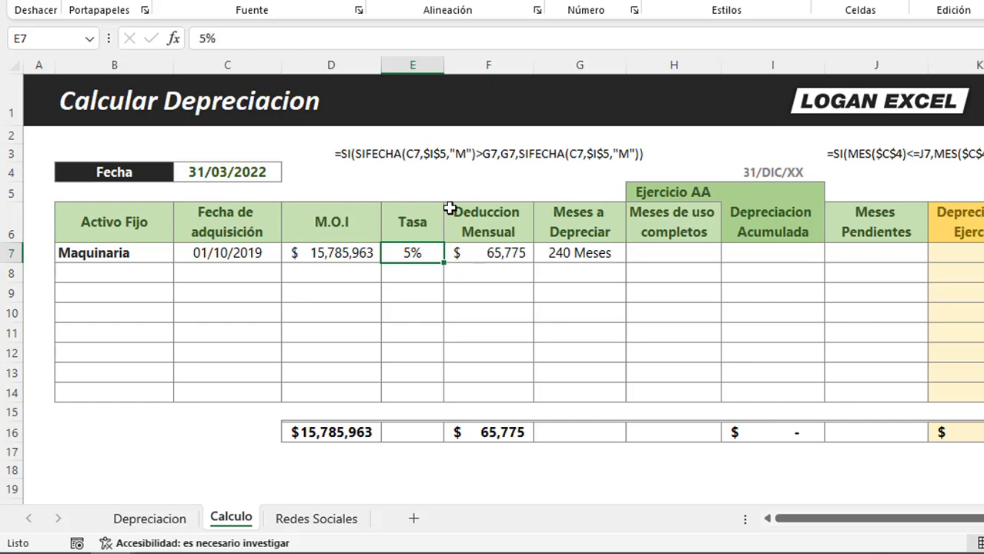
{"action": "type", "text": "25%"}
{"action": "key", "text": "Return"}
{"action": "key", "text": "Up"}
{"action": "key", "text": "Right"}
{"action": "key", "text": "Right"}
{"action": "key", "text": "Right"}
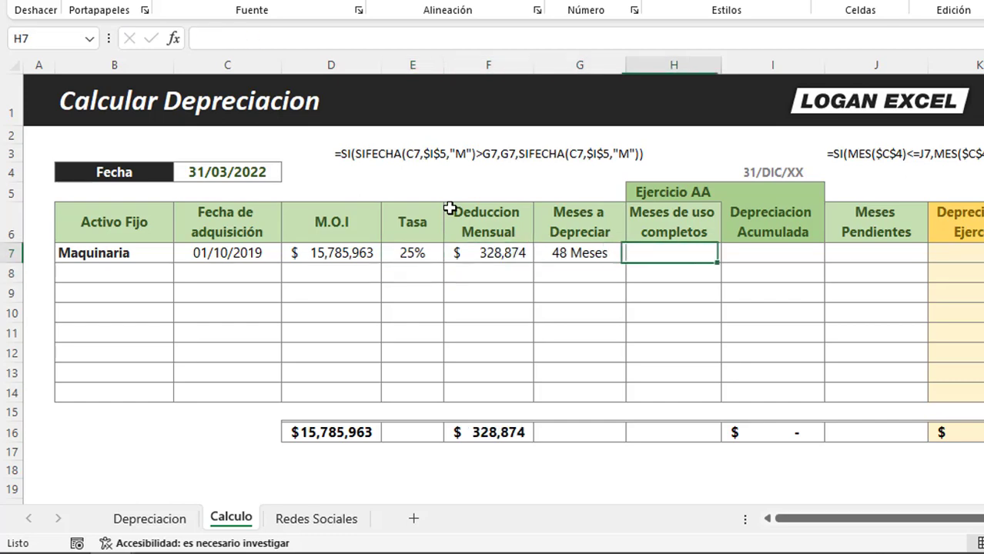
{"action": "key", "text": "Left"}
{"action": "key", "text": "Right"}
{"action": "left_click", "coordinate": [790, 255]}
{"action": "left_click", "coordinate": [695, 241]}
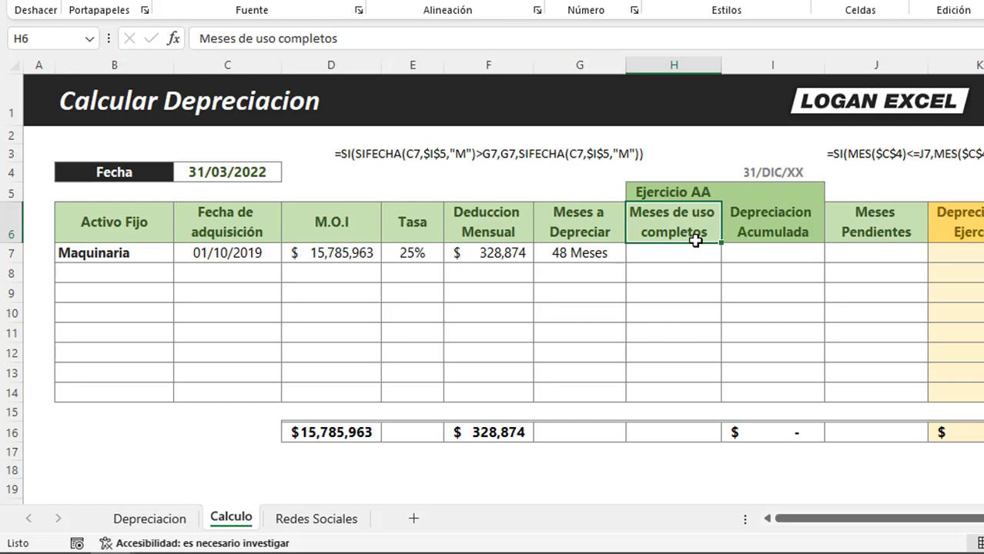
{"action": "left_click", "coordinate": [783, 191]}
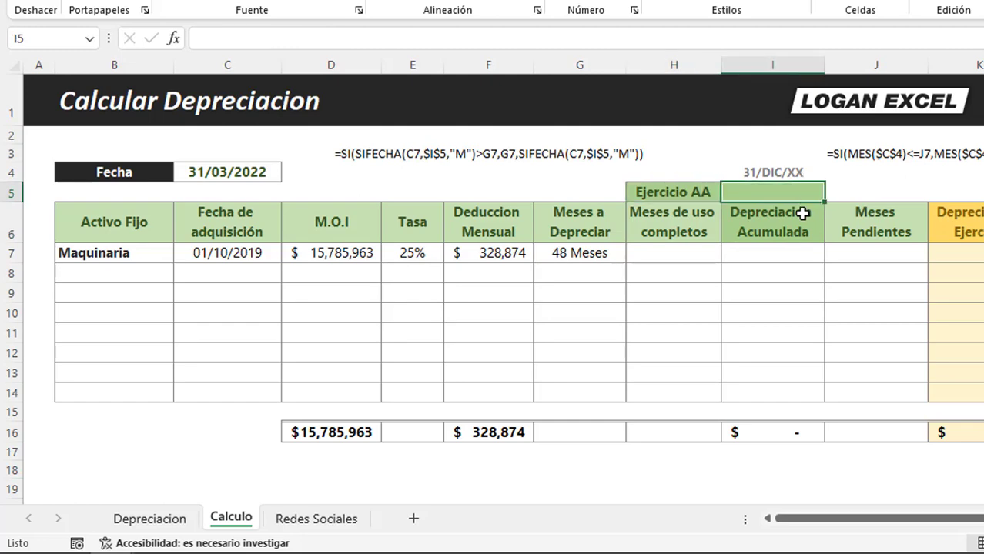
Enter =FECHA(AÑO(C4)-1,12,31) in I5 so Ejercicio AA shows 31/12/2021.
{"action": "type", "text": "=fec"}
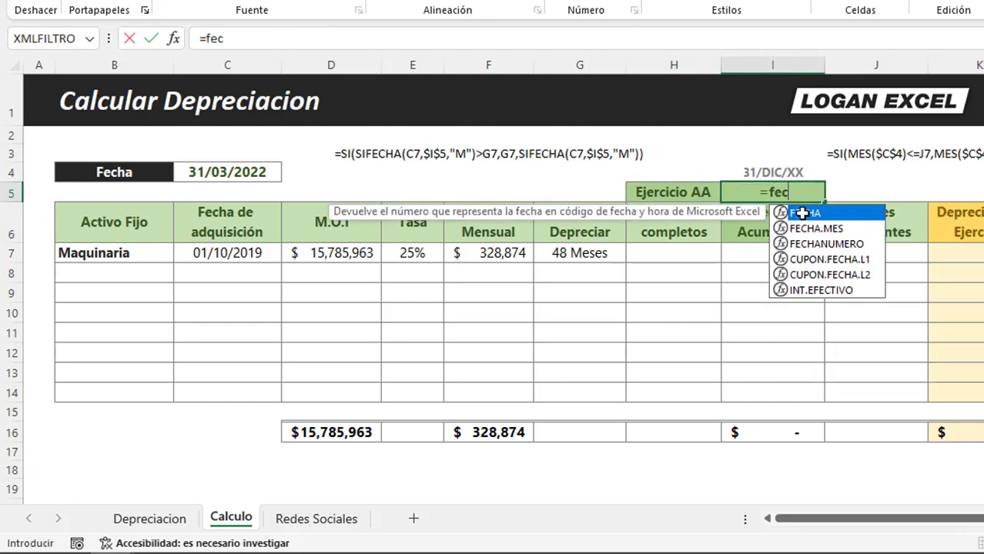
{"action": "type", "text": "ha("}
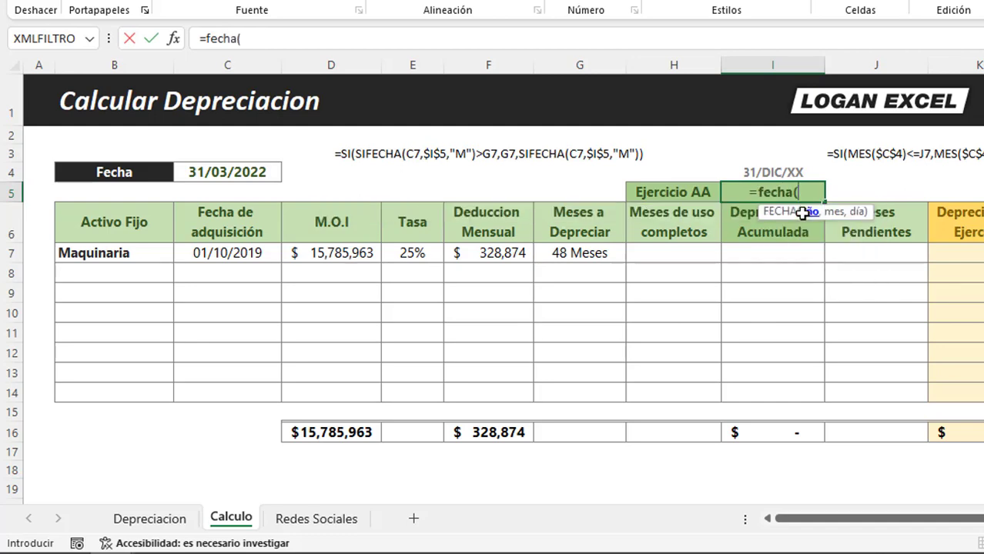
{"action": "type", "text": "año"}
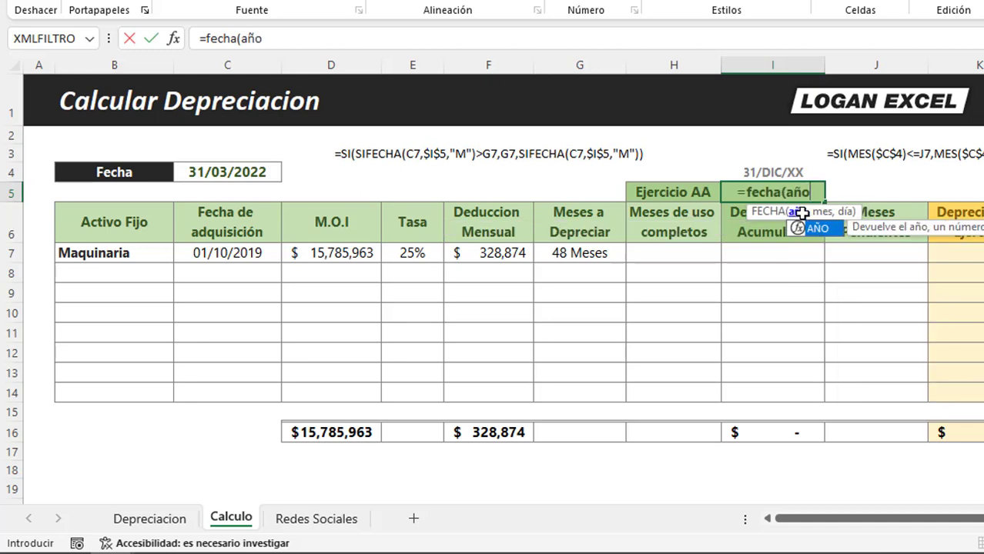
{"action": "type", "text": "("}
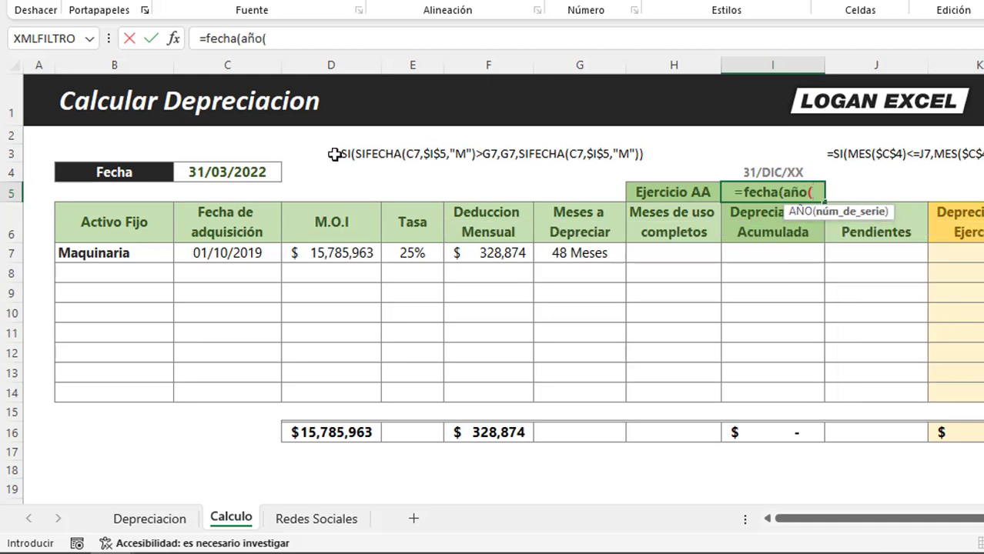
{"action": "left_click", "coordinate": [257, 171]}
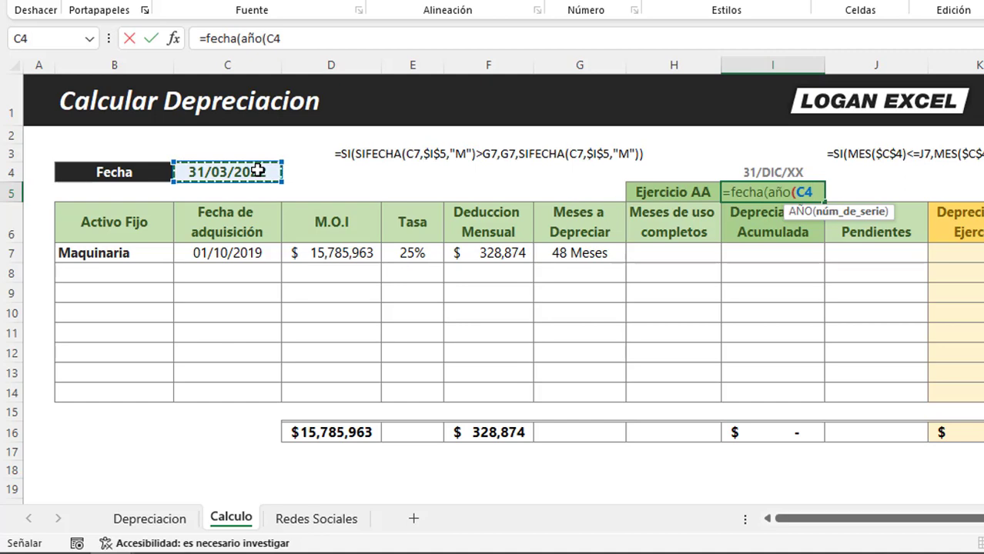
{"action": "type", "text": ")-1"}
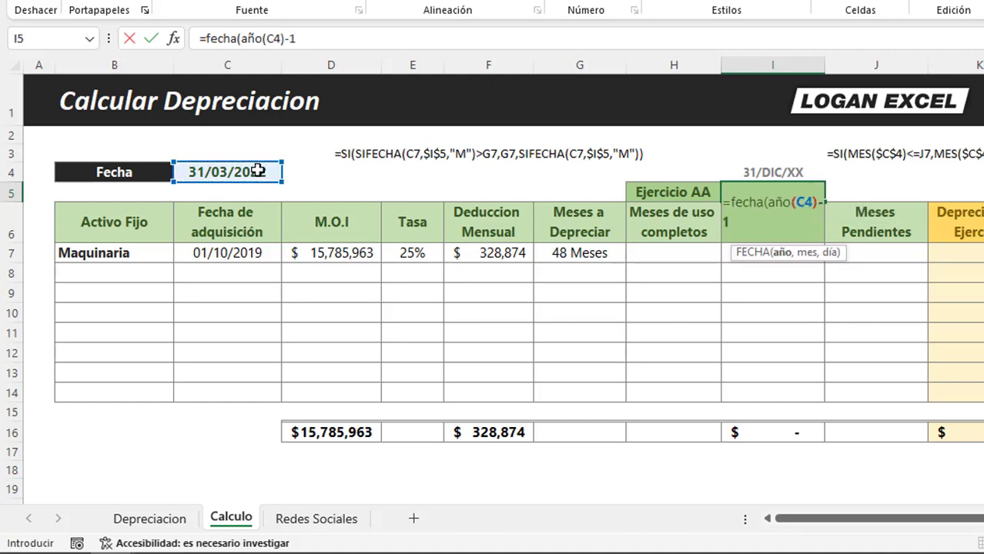
{"action": "type", "text": ","}
{"action": "type", "text": "1"}
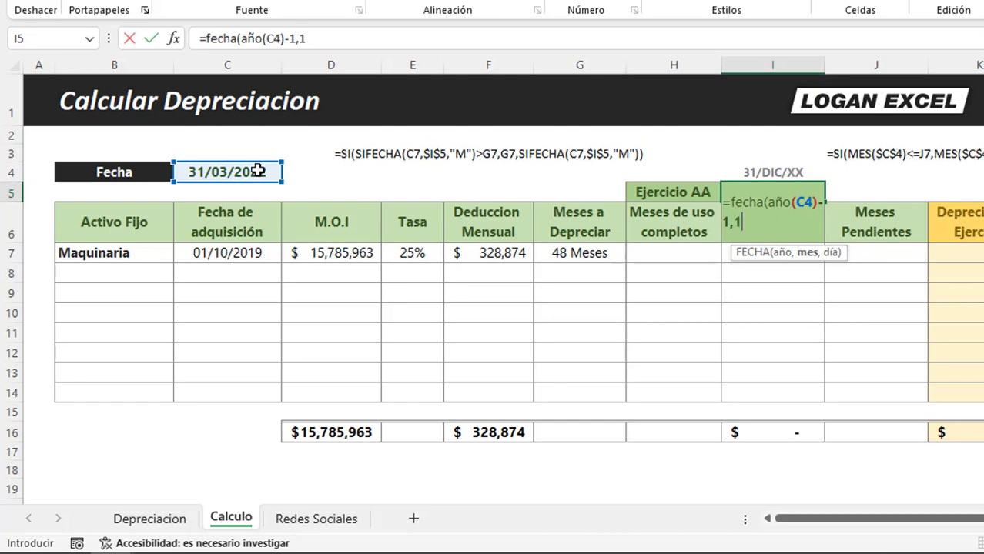
{"action": "type", "text": "2,"}
{"action": "type", "text": "31"}
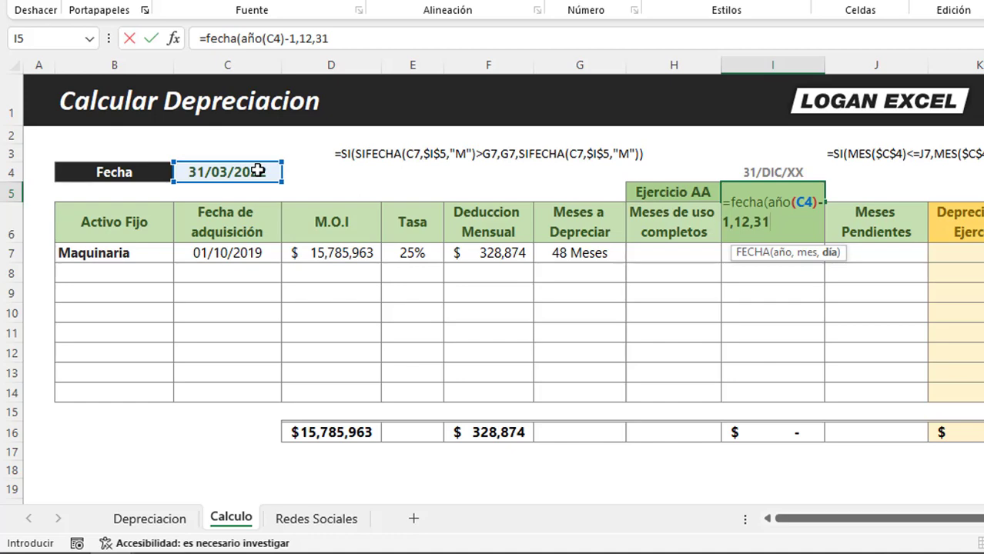
{"action": "type", "text": ")"}
{"action": "key", "text": "Return"}
{"action": "key", "text": "Up"}
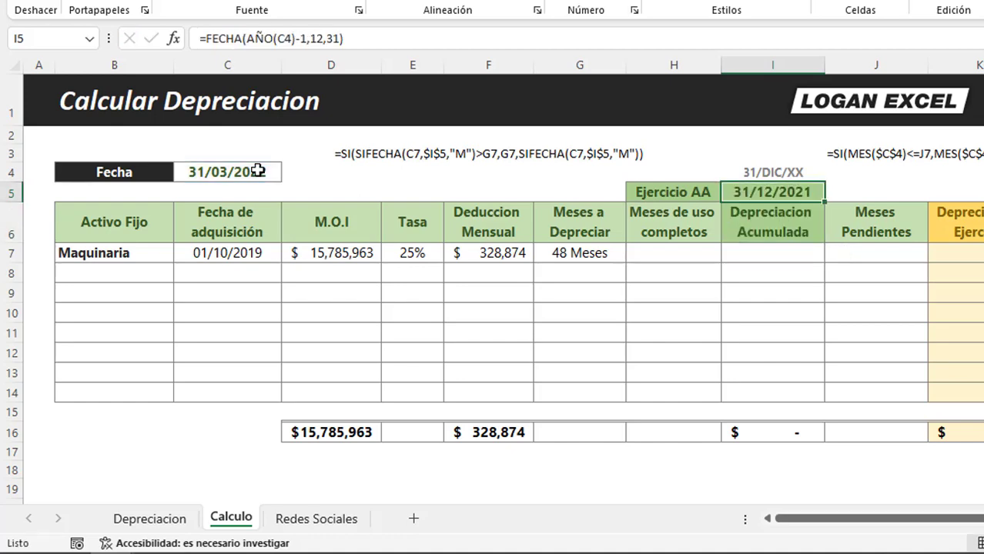
Switch Fecha to 31/08/2022, then 30/04/2022, confirming I5 still reads 31/12/2021.
{"action": "left_click", "coordinate": [271, 171]}
{"action": "left_click", "coordinate": [290, 174]}
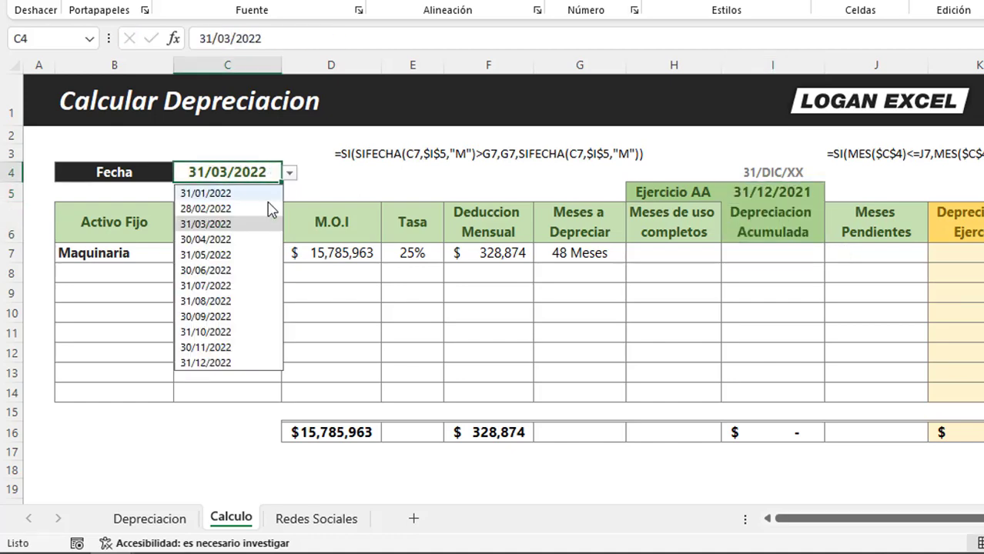
{"action": "left_click", "coordinate": [228, 302]}
{"action": "left_click", "coordinate": [800, 194]}
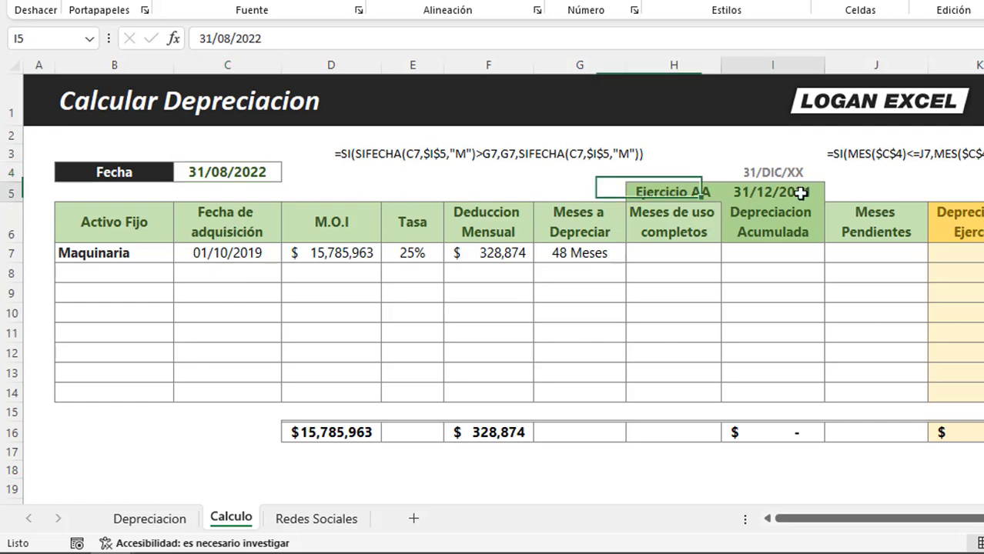
{"action": "left_click", "coordinate": [260, 175]}
{"action": "left_click", "coordinate": [290, 174]}
{"action": "left_click", "coordinate": [259, 237]}
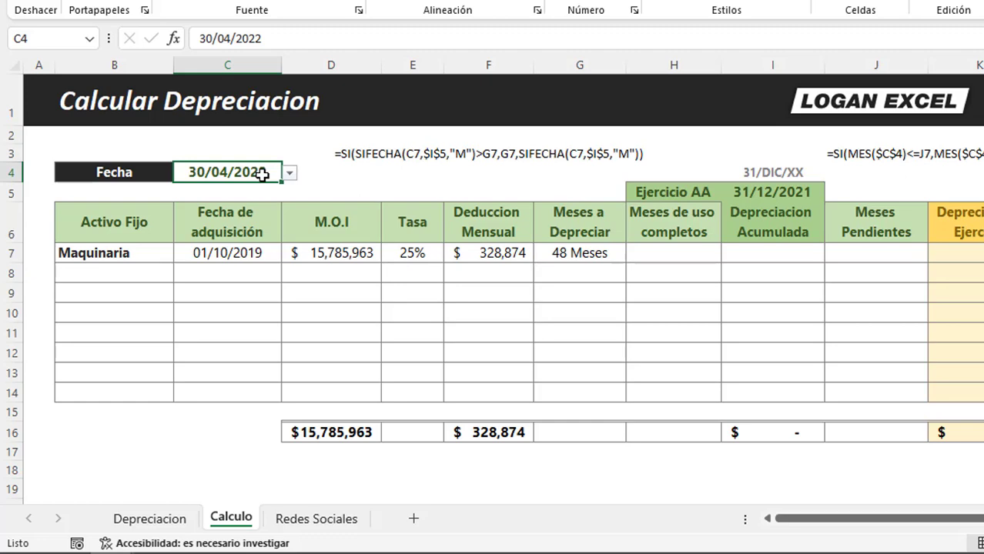
{"action": "left_click", "coordinate": [801, 191]}
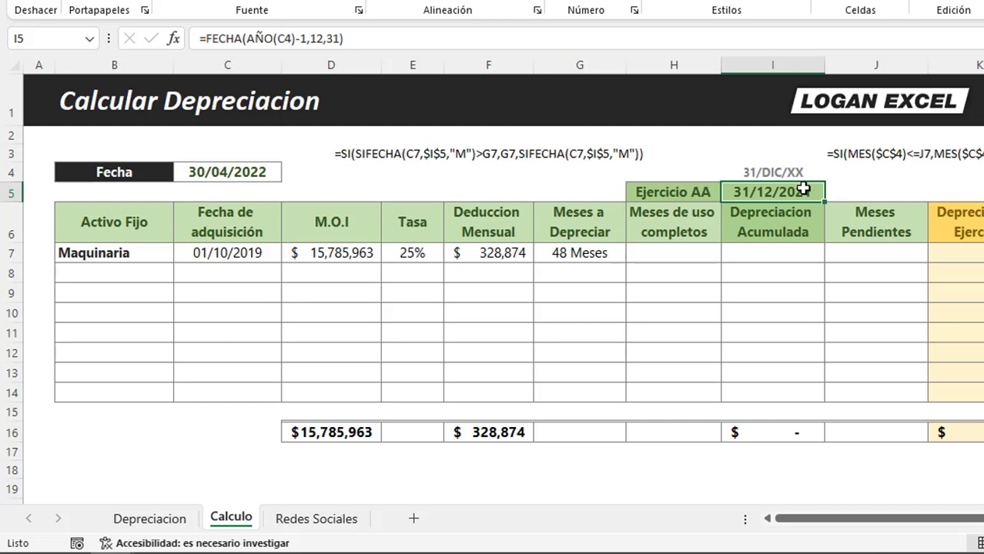
{"action": "left_click", "coordinate": [671, 260]}
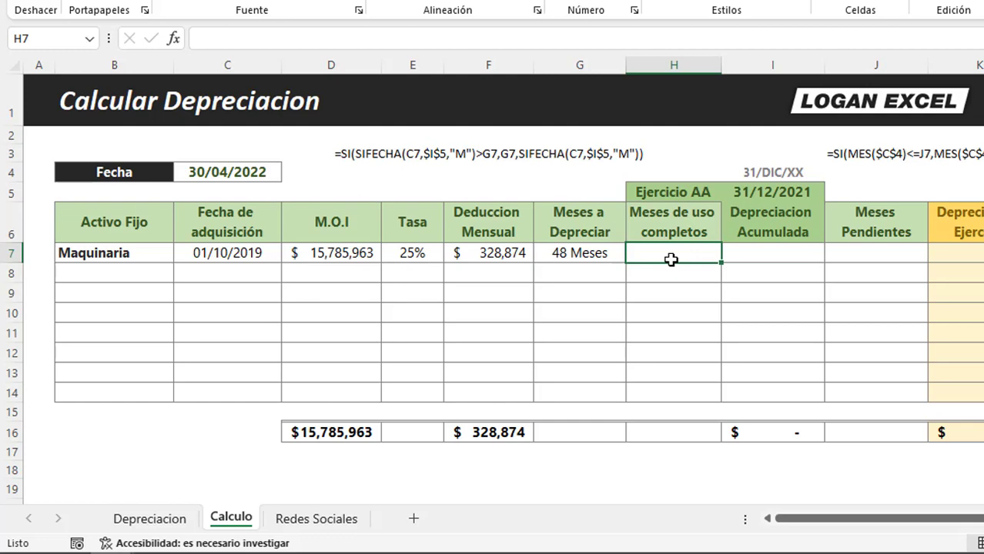
Begin H7 with =SI(SIFECHA(C7,$I$5,"M")>G7,G7,SIFECHA( to cap months at G7.
{"action": "type", "text": "="}
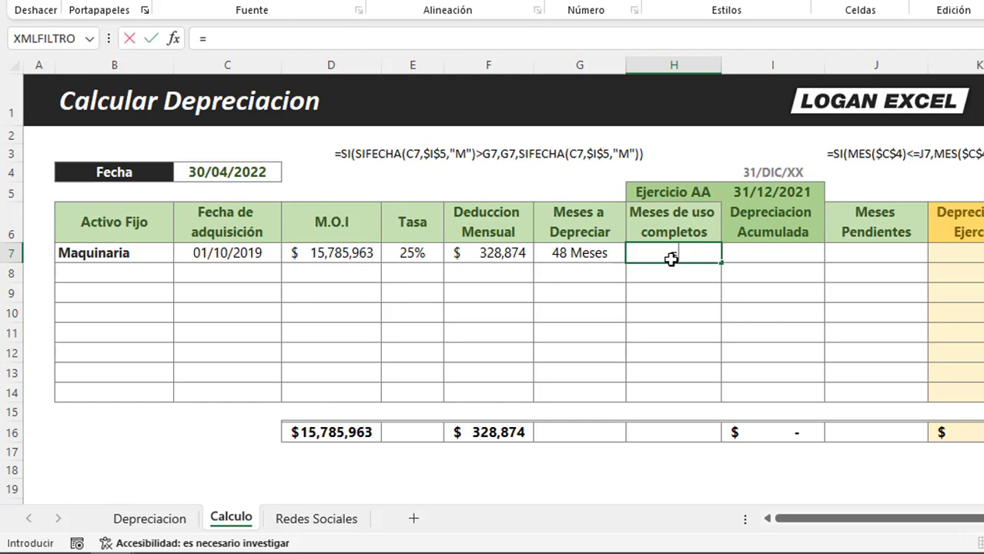
{"action": "type", "text": "si("}
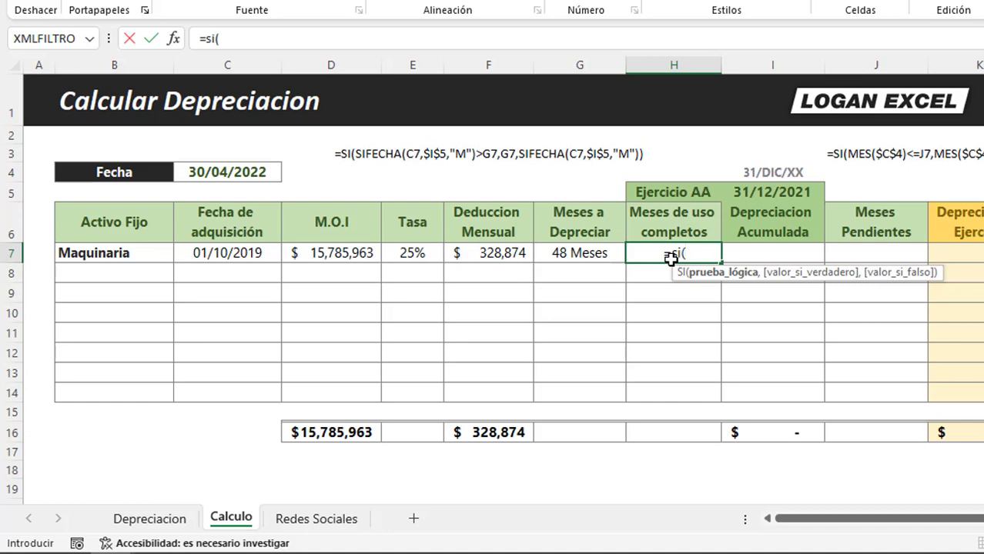
{"action": "type", "text": "sifecha"}
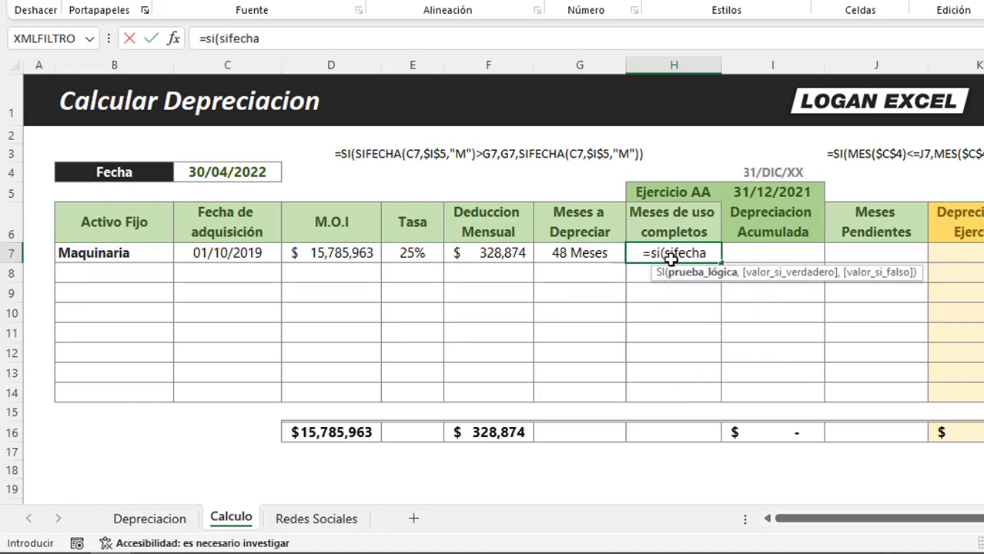
{"action": "type", "text": "("}
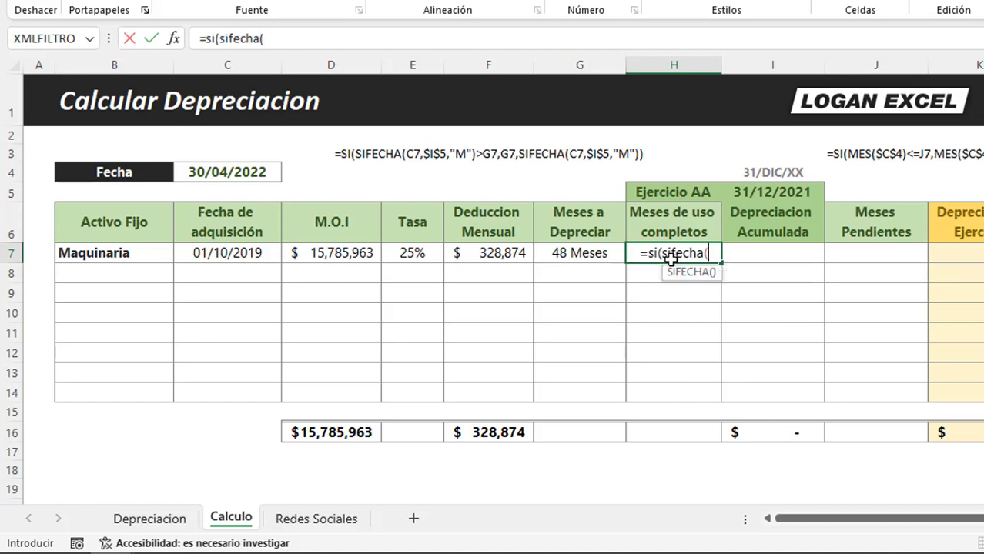
{"action": "left_click", "coordinate": [234, 253]}
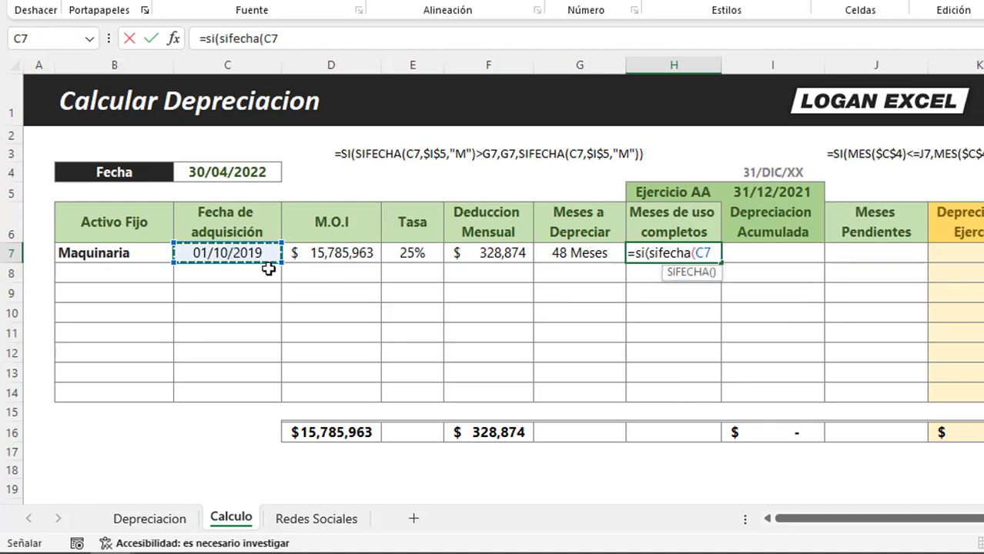
{"action": "type", "text": ","}
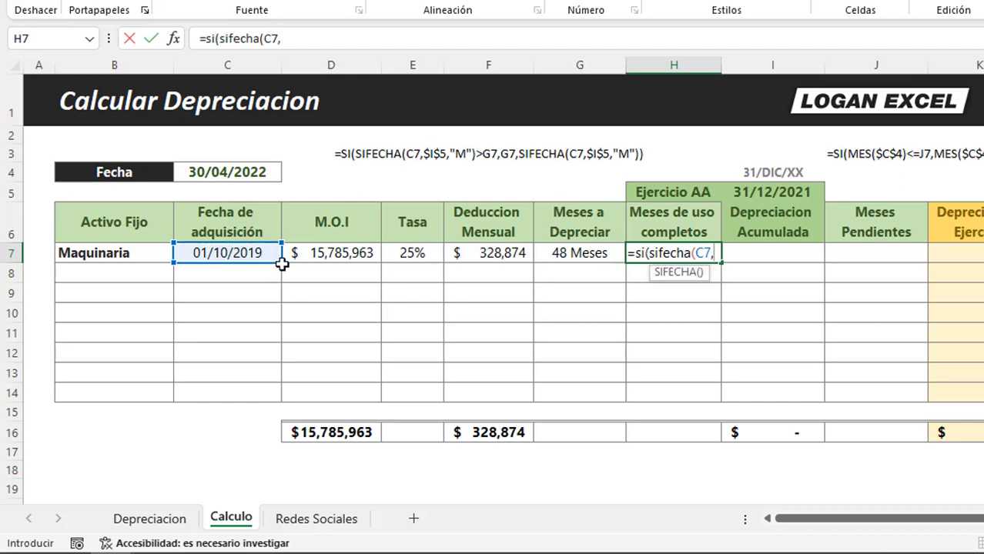
{"action": "left_click", "coordinate": [755, 197]}
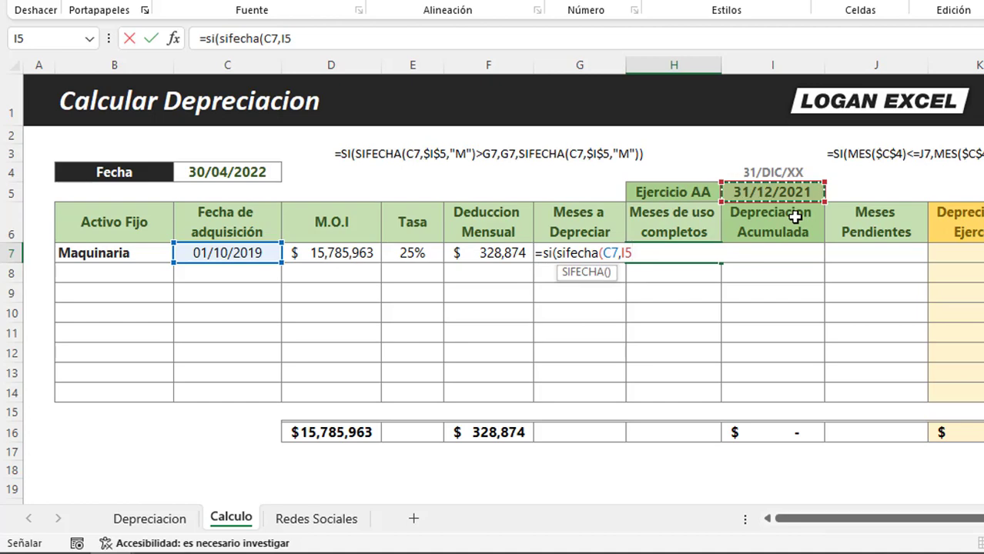
{"action": "key", "text": "F4"}
{"action": "type", "text": "$I$5,"}
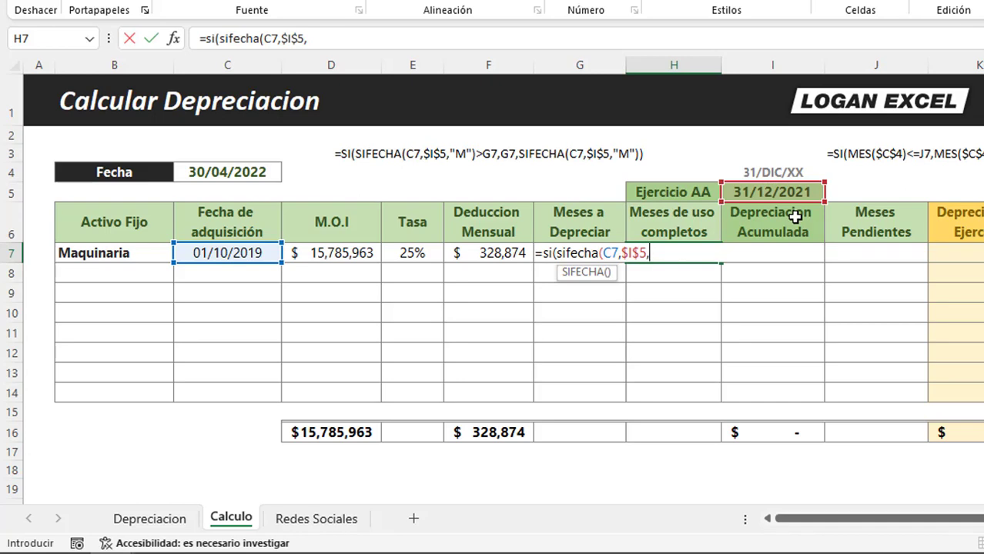
{"action": "type", "text": "\""}
{"action": "type", "text": "M"}
{"action": "type", "text": "\""}
{"action": "type", "text": ")"}
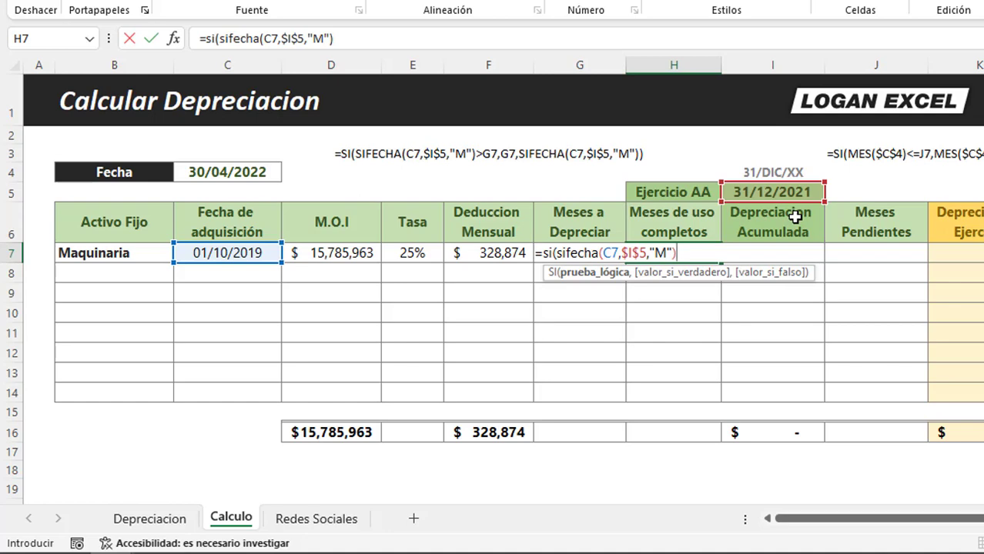
{"action": "type", "text": ">"}
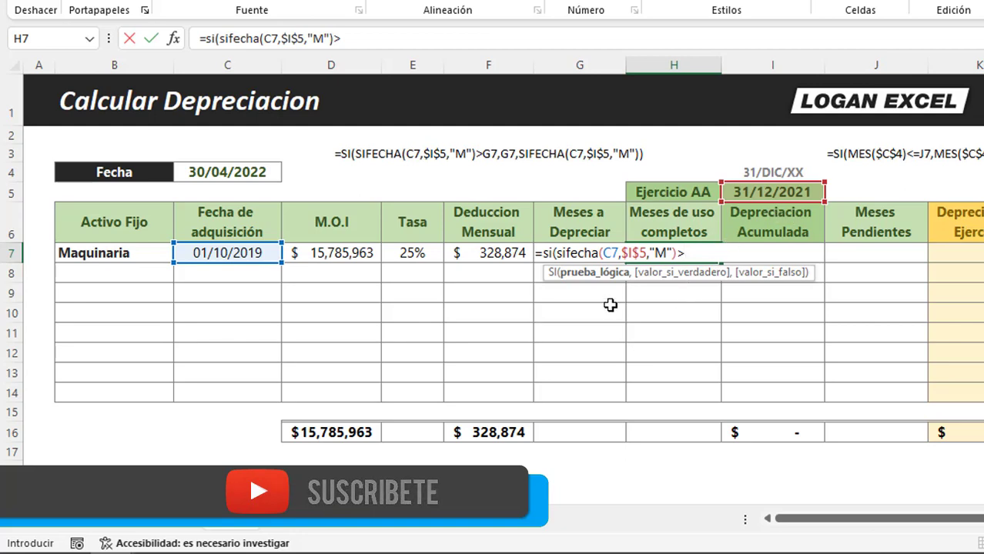
{"action": "type", "text": "G7"}
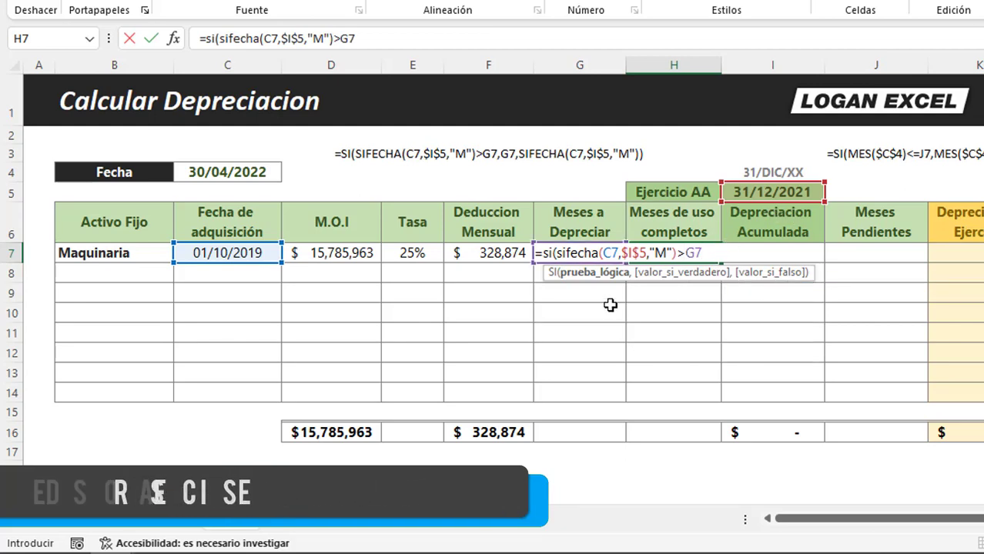
{"action": "type", "text": ","}
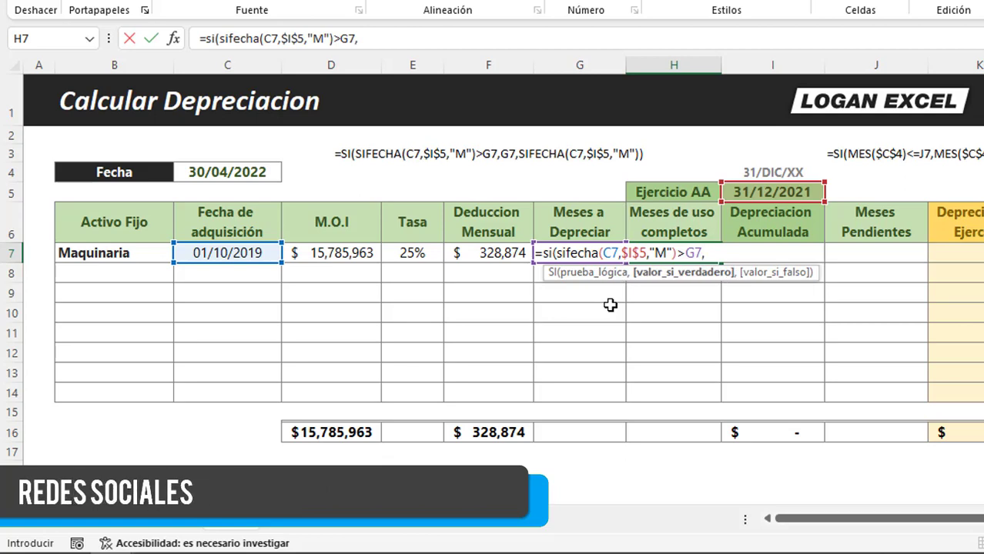
{"action": "type", "text": "G7"}
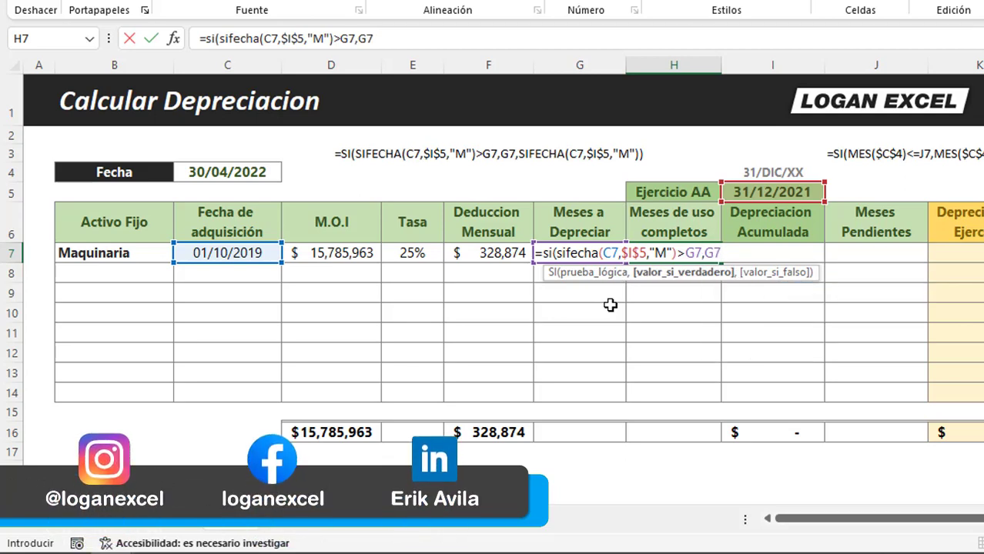
{"action": "type", "text": ","}
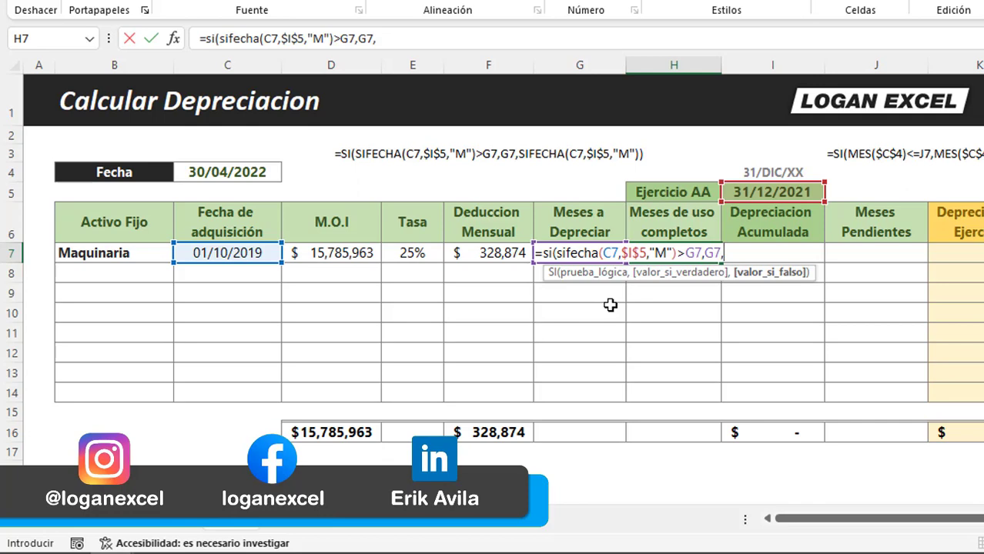
{"action": "type", "text": "SI"}
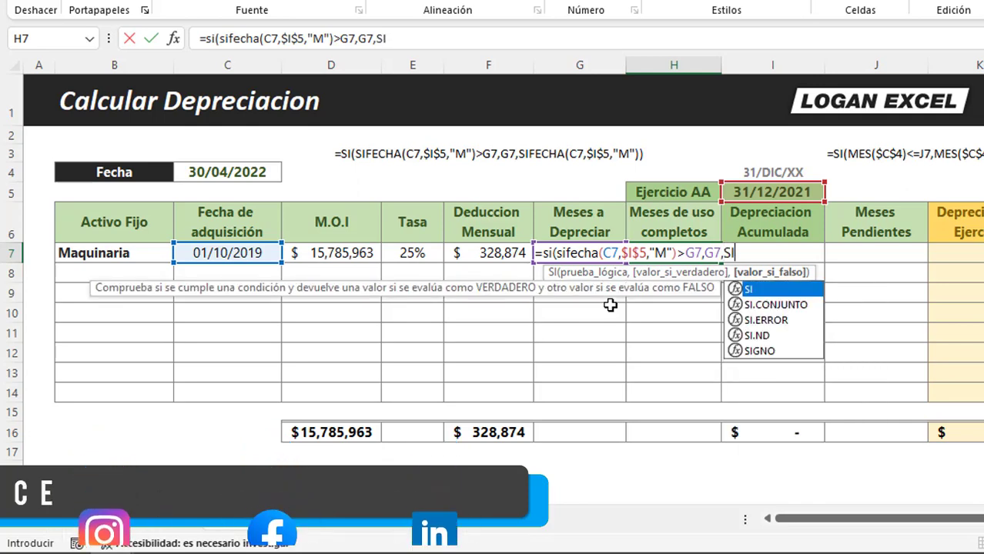
{"action": "type", "text": "FECH"}
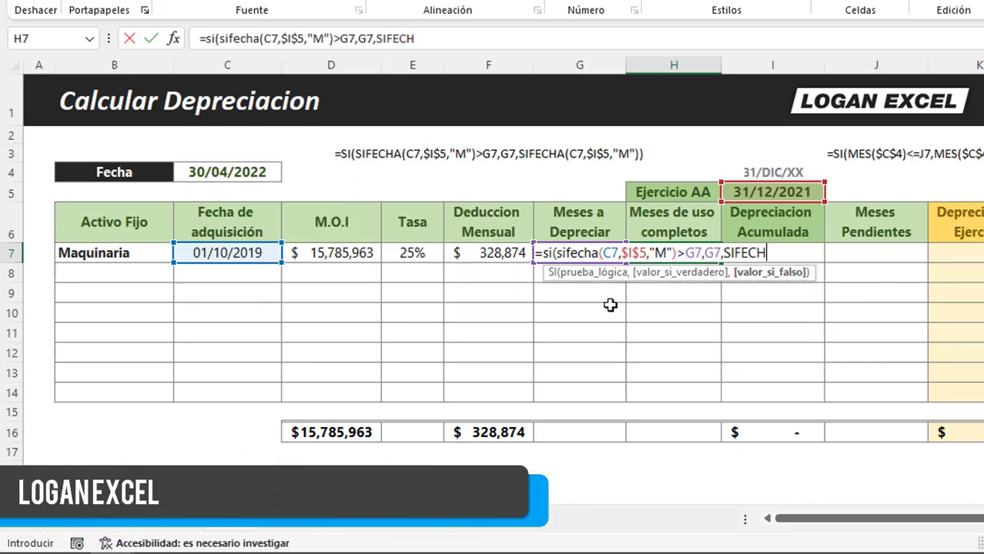
{"action": "type", "text": "A("}
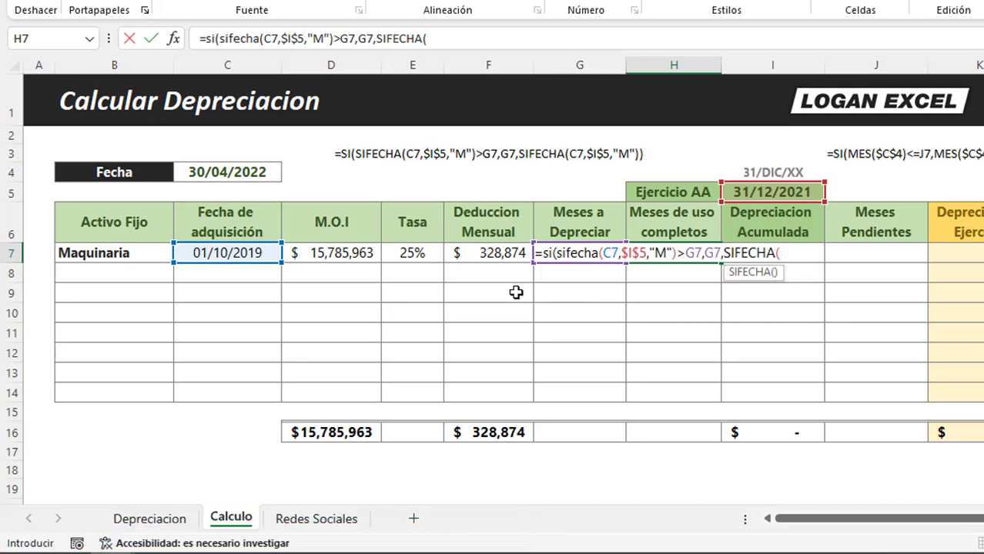
Complete the second SIFECHA with C7, $I$5 and "M", giving Maquinaria 26 Meses.
{"action": "left_click", "coordinate": [243, 252]}
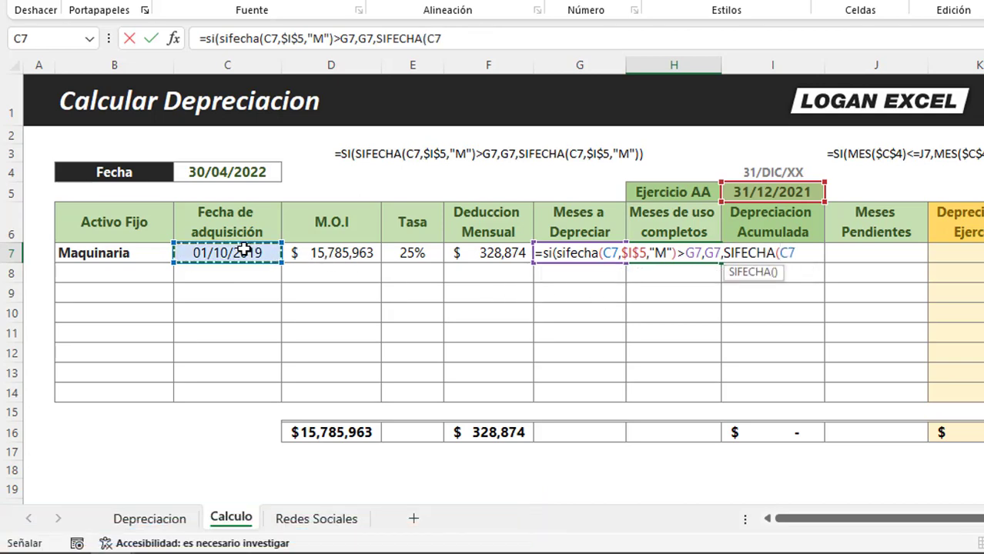
{"action": "type", "text": ","}
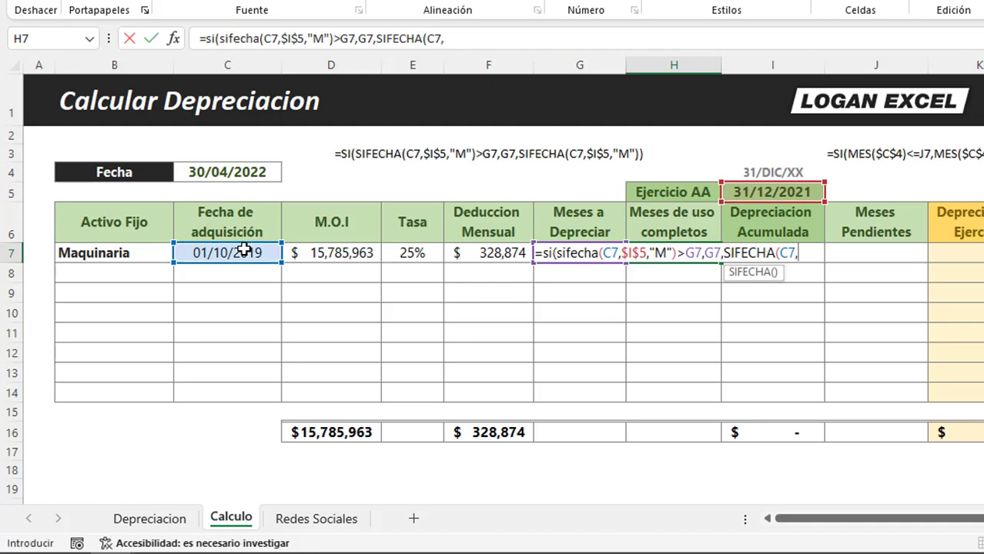
{"action": "left_click", "coordinate": [749, 191]}
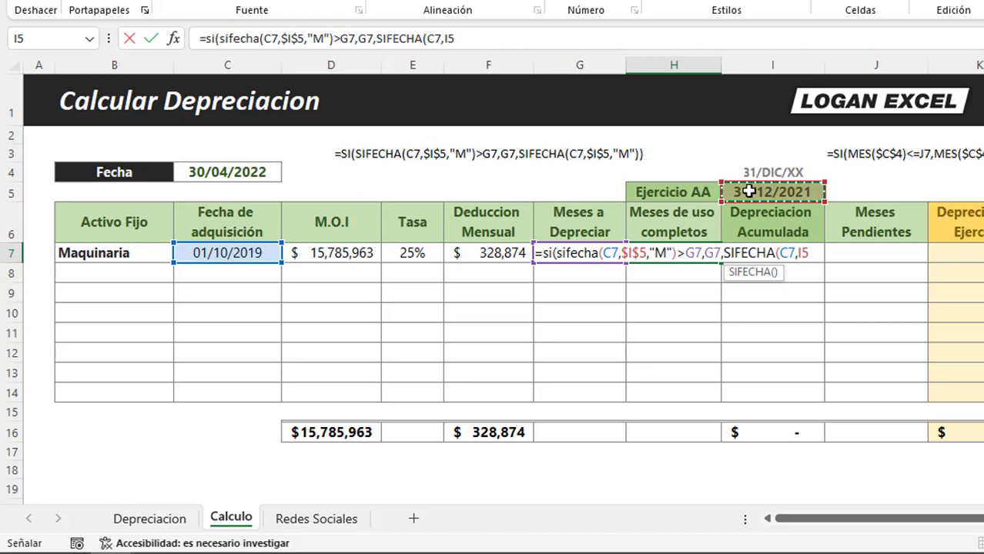
{"action": "key", "text": "F4"}
{"action": "type", "text": "$I$5,\""}
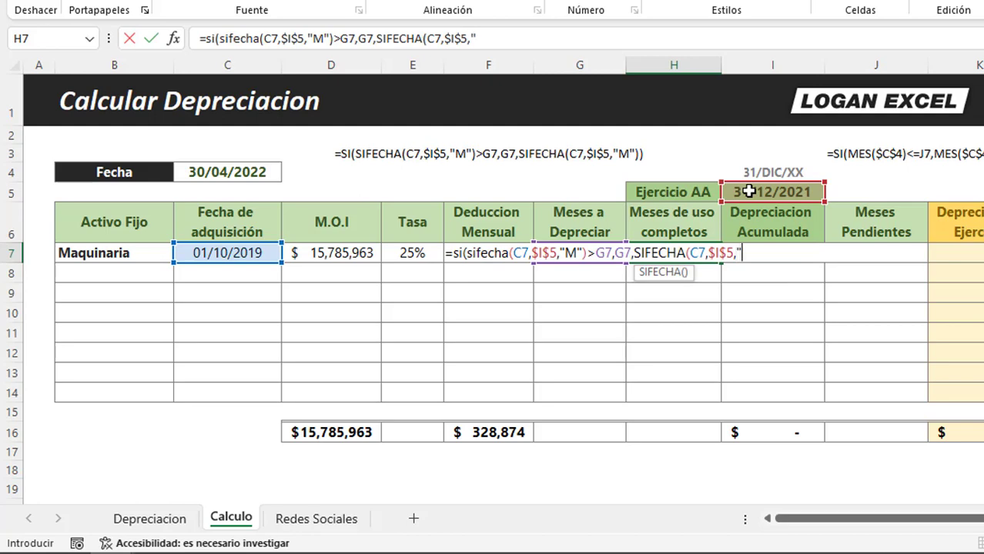
{"action": "type", "text": "M\""}
{"action": "type", "text": ")"}
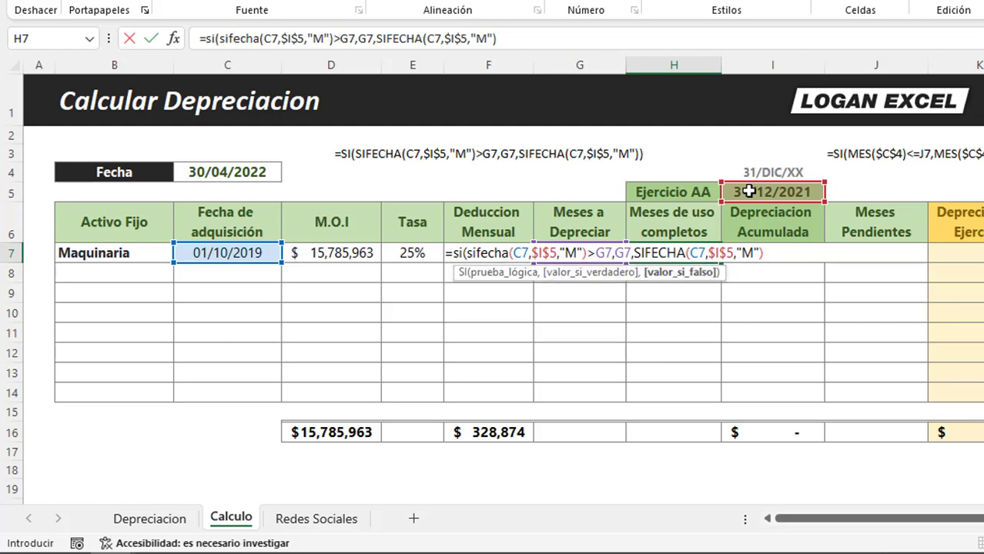
{"action": "type", "text": ")"}
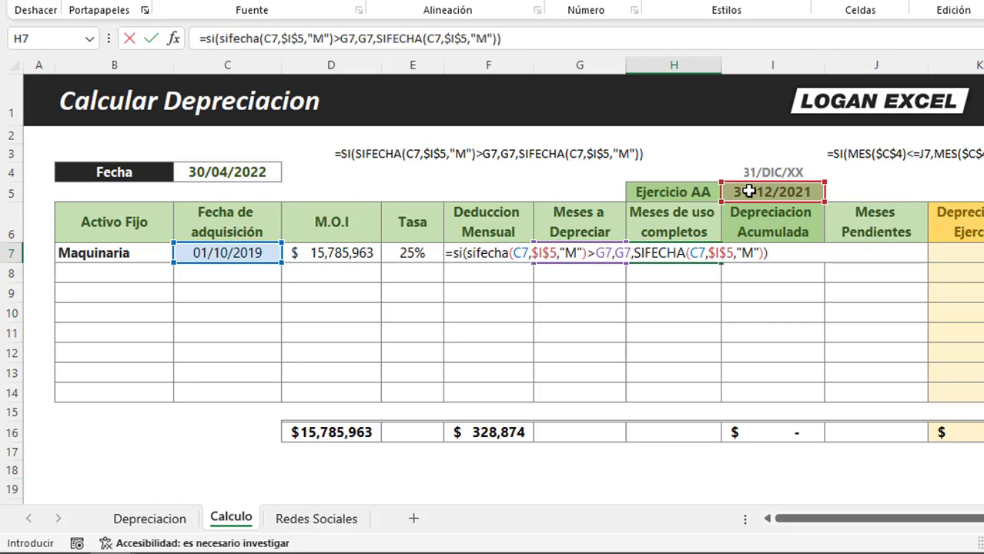
{"action": "key", "text": "Return"}
{"action": "key", "text": "Up"}
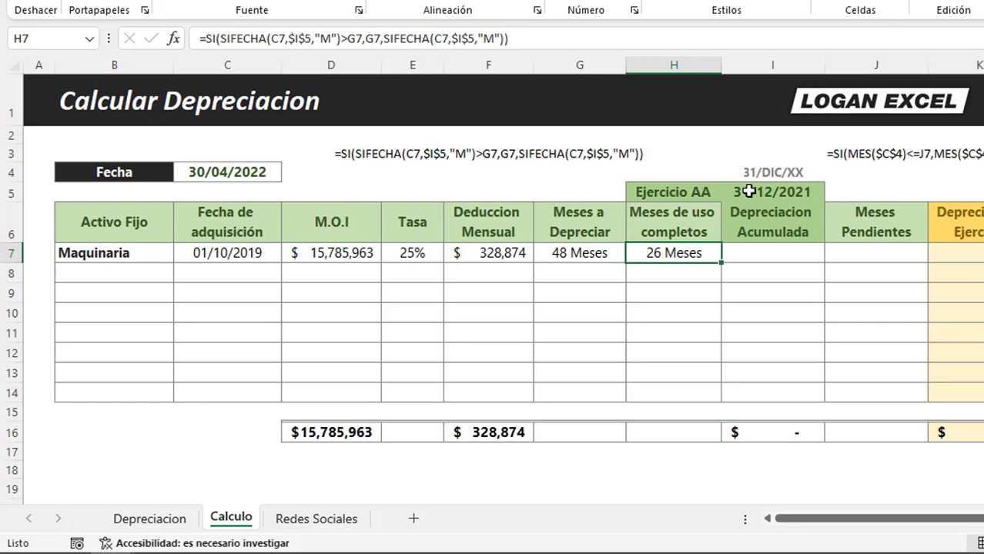
Set Maquinaria's depreciation rate in E7 to 10%.
{"action": "key", "text": "Left"}
{"action": "key", "text": "Left"}
{"action": "key", "text": "Left"}
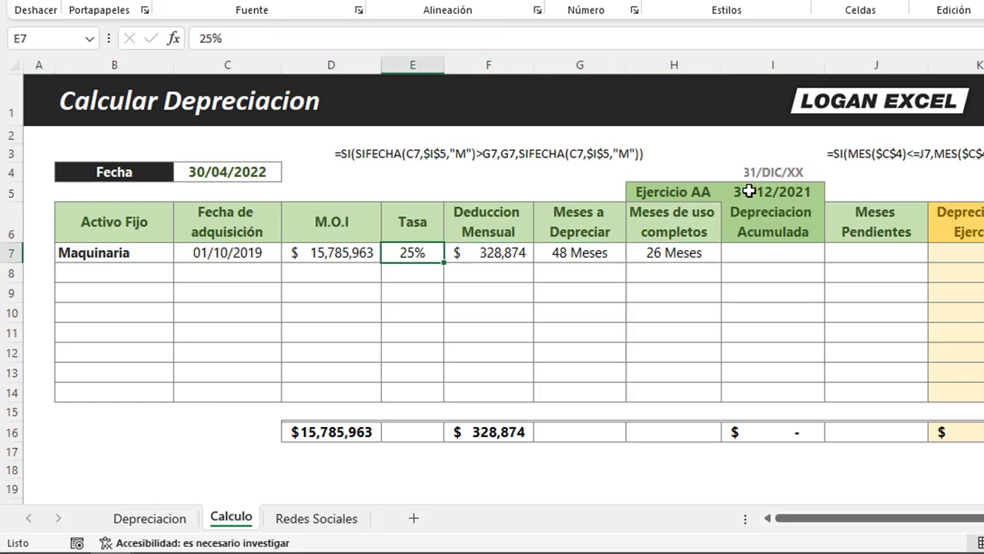
{"action": "type", "text": "50"}
{"action": "key", "text": "Return"}
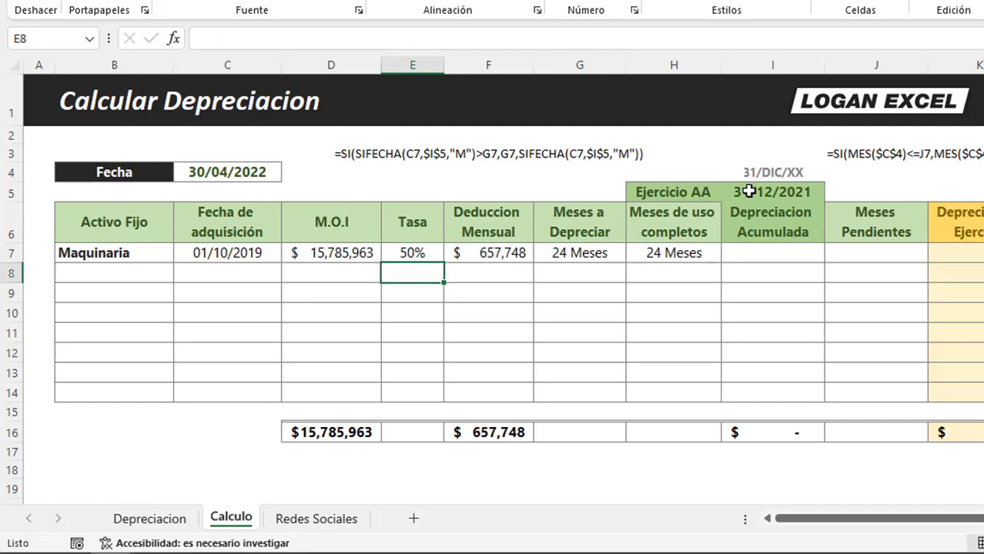
{"action": "key", "text": "Up"}
{"action": "type", "text": "10"}
{"action": "key", "text": "Right"}
{"action": "key", "text": "Right"}
{"action": "key", "text": "Right"}
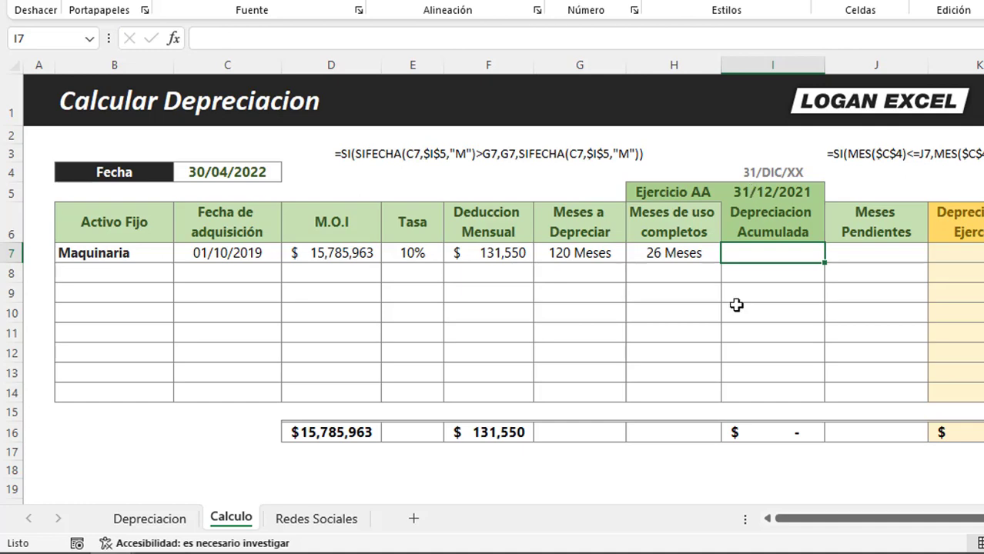
Enter =+F7*H7 in I7 so accumulated depreciation shows $3,420,292.
{"action": "type", "text": "+"}
{"action": "key", "text": "Left"}
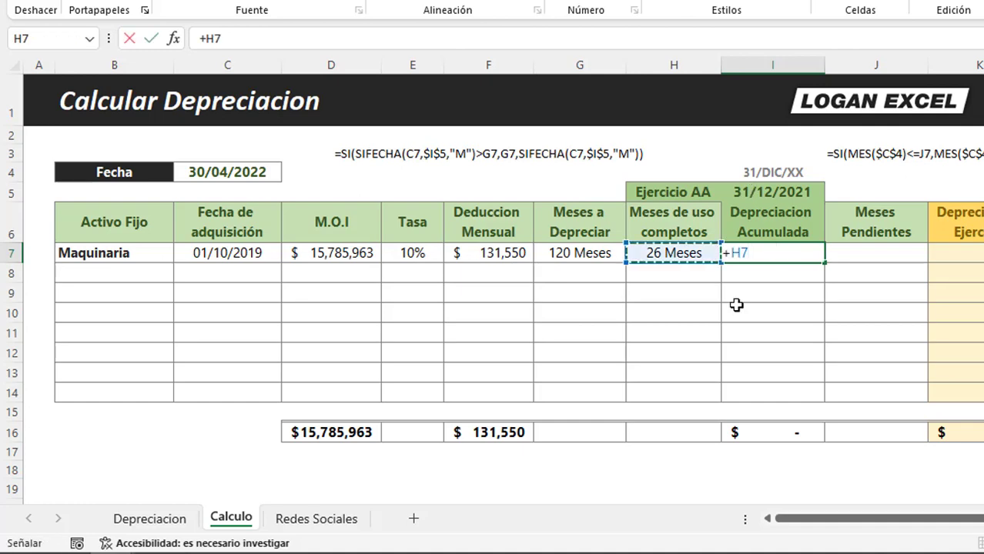
{"action": "key", "text": "Left"}
{"action": "key", "text": "Left"}
{"action": "type", "text": "*"}
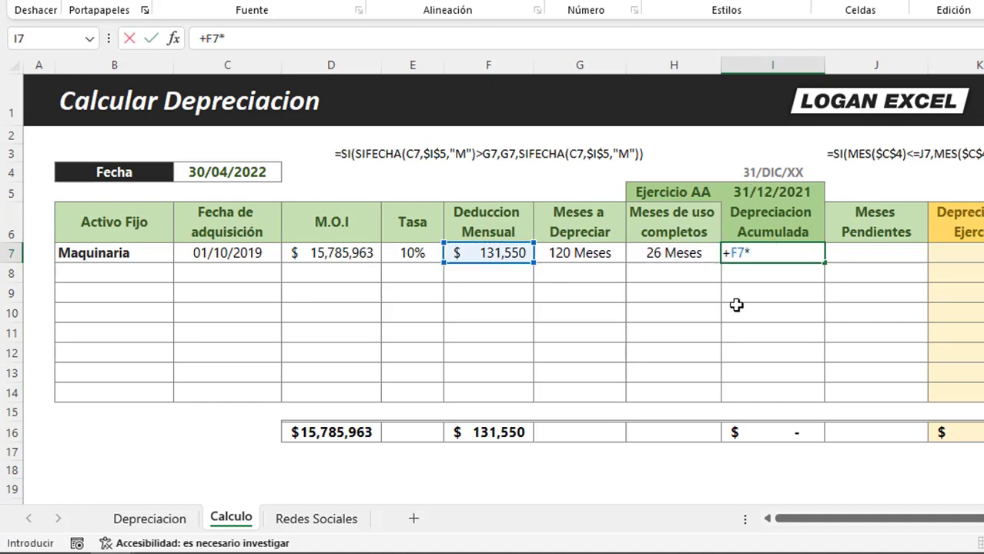
{"action": "key", "text": "Left"}
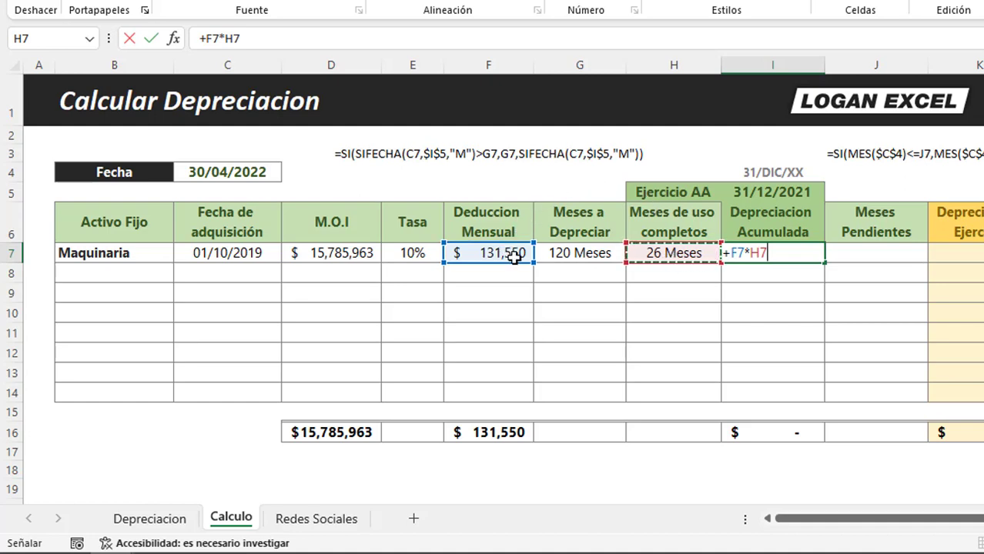
{"action": "key", "text": "Return"}
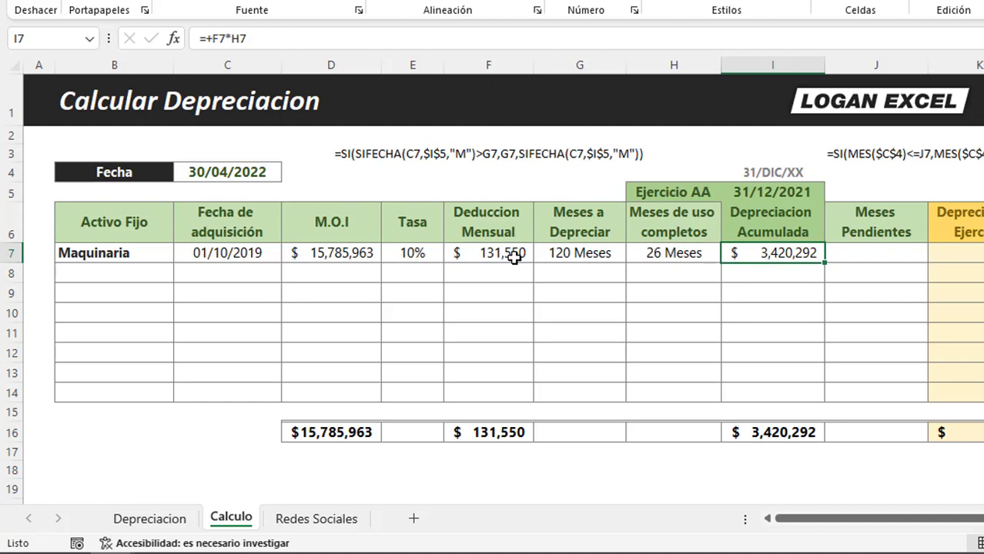
{"action": "key", "text": "Left"}
{"action": "key", "text": "Left"}
{"action": "key", "text": "Left"}
{"action": "key", "text": "Left"}
{"action": "key", "text": "Left"}
{"action": "key", "text": "Left"}
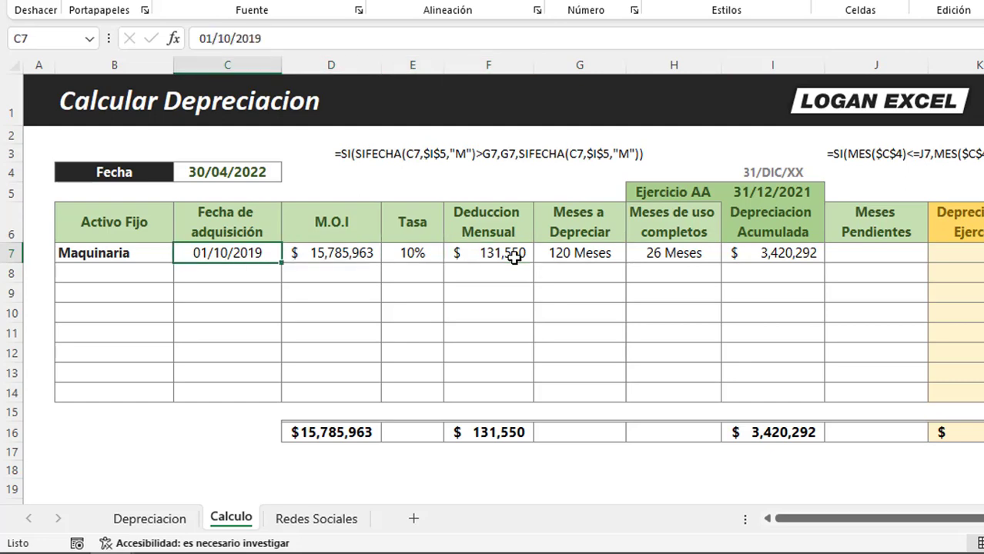
Enter =+G7-H7 in J7 so Maquinaria's pending months show 94 Meses.
{"action": "key", "text": "Right"}
{"action": "key", "text": "Right"}
{"action": "key", "text": "Right"}
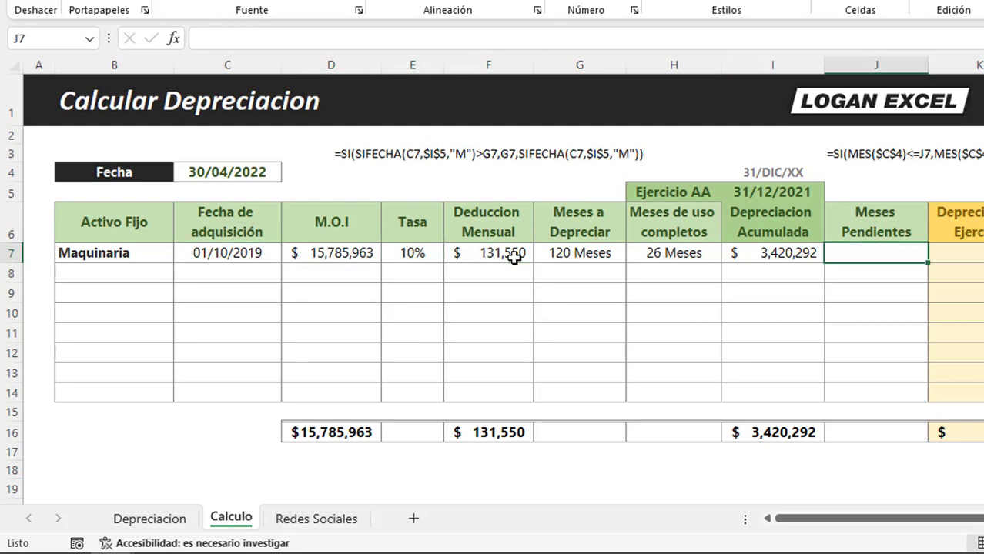
{"action": "type", "text": "+"}
{"action": "key", "text": "Left"}
{"action": "key", "text": "Left"}
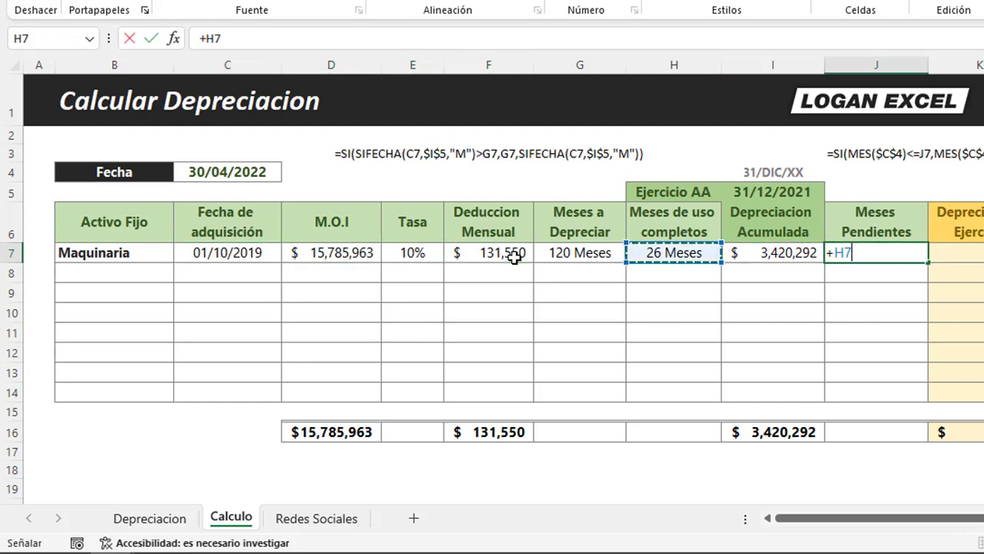
{"action": "key", "text": "Left"}
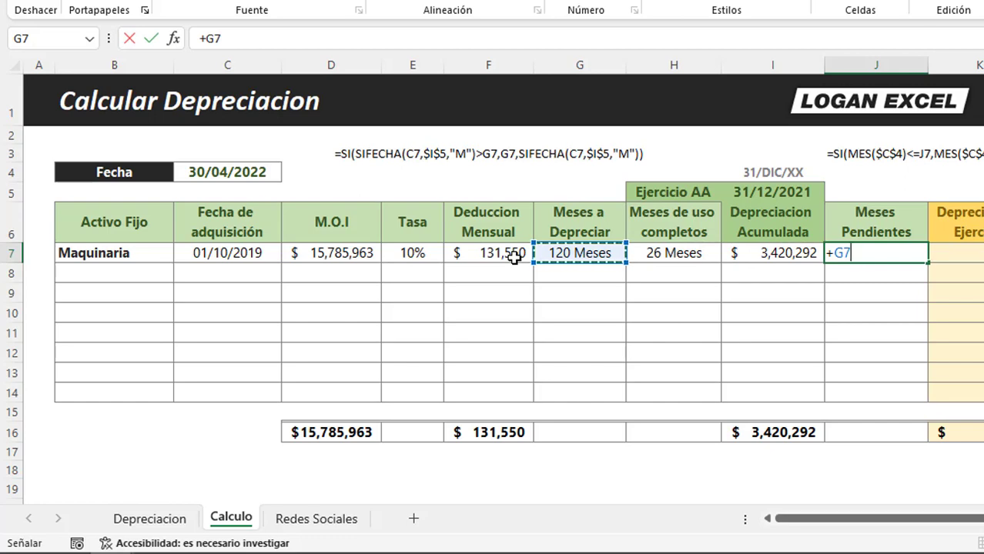
{"action": "type", "text": "-"}
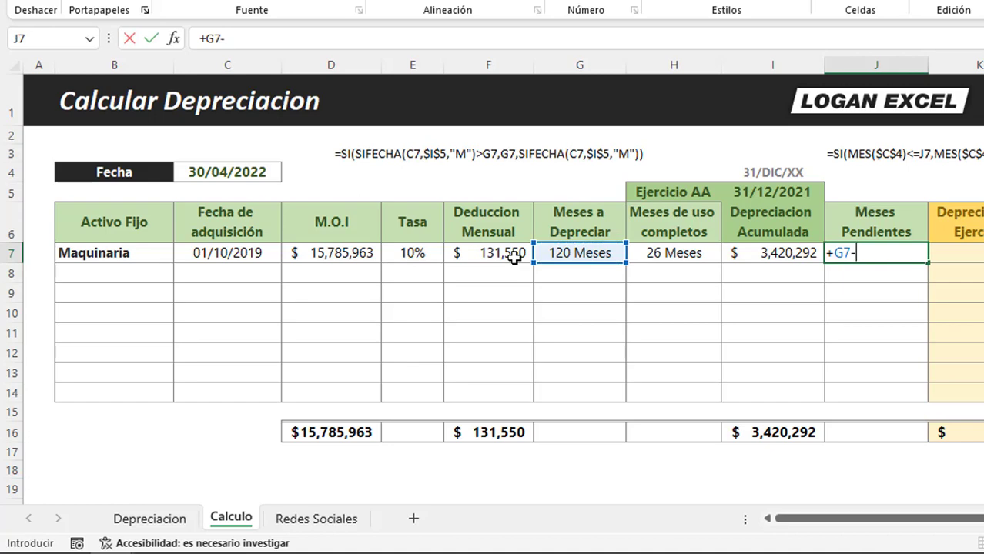
{"action": "key", "text": "Left"}
{"action": "key", "text": "Left"}
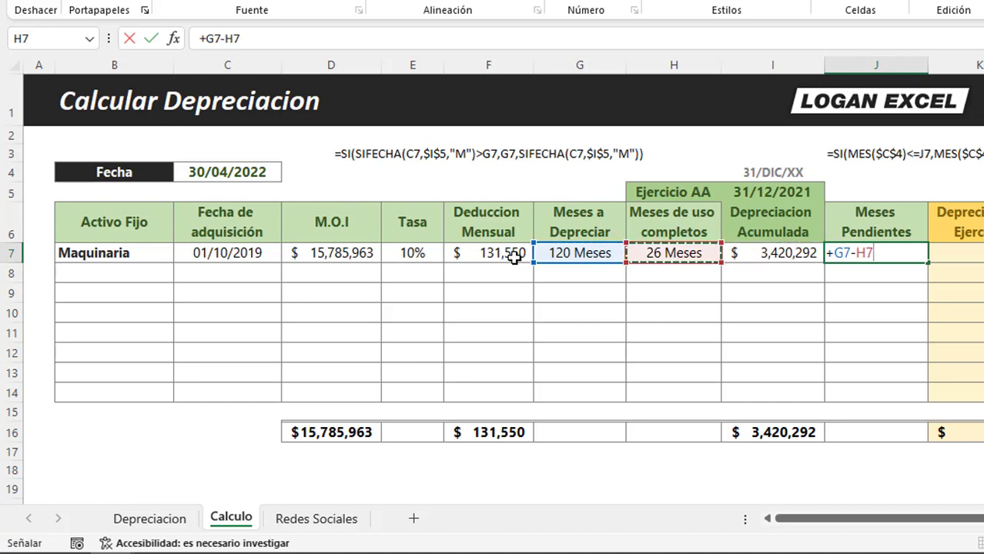
{"action": "key", "text": "ctrl+Return"}
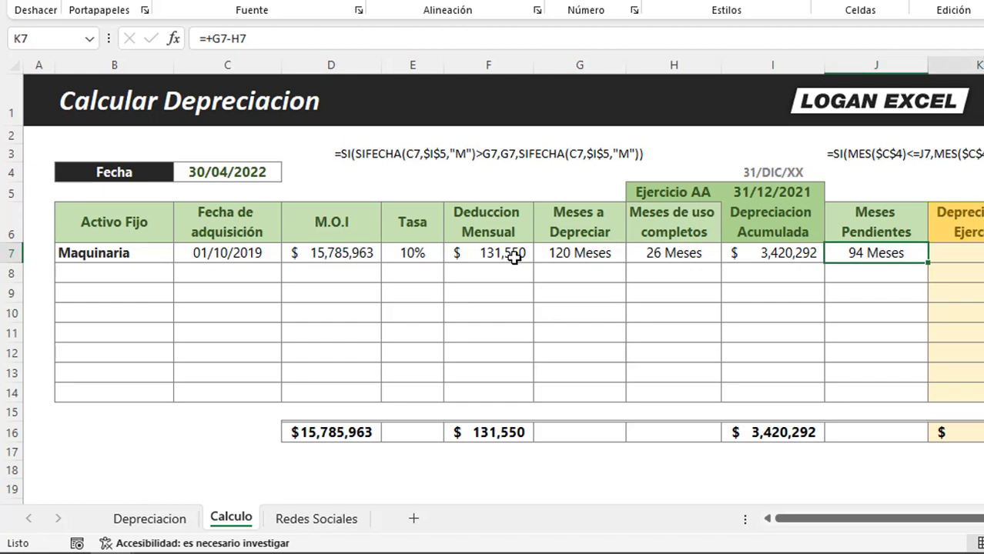
{"action": "key", "text": "Right"}
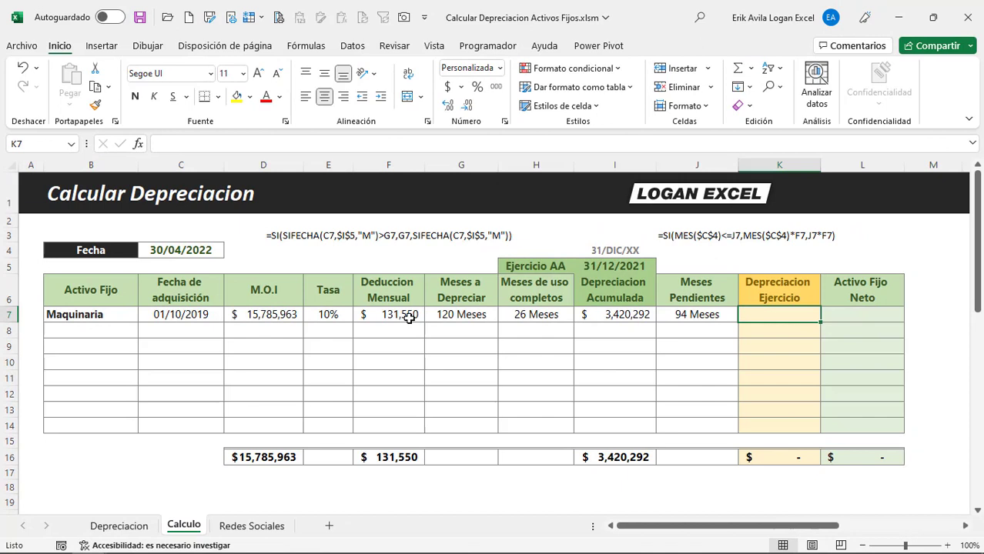
Enter =SI(MES($C$4)<=J7,MES($C$4)*F7,J7*F7) in K7, showing $526,199 period depreciation.
{"action": "type", "text": "=SI"}
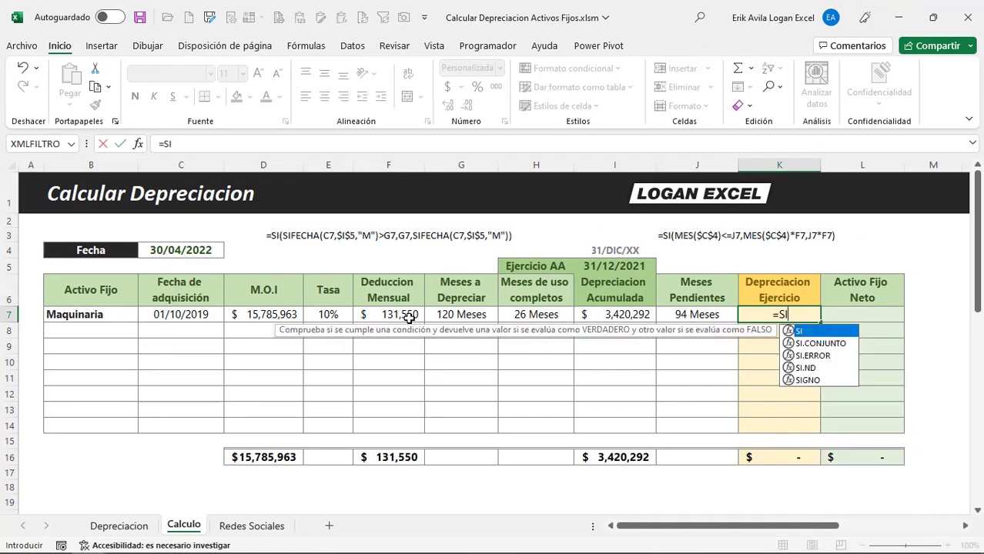
{"action": "type", "text": "("}
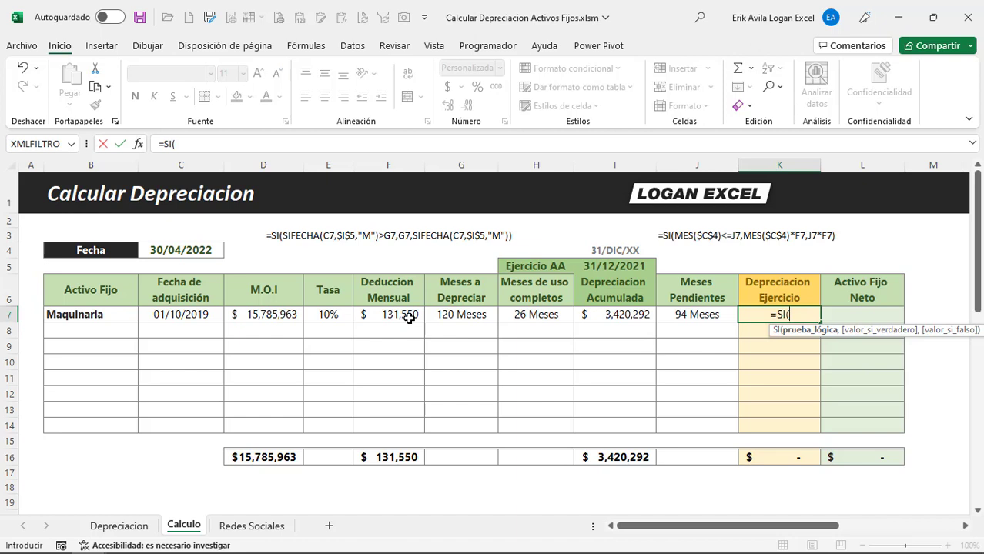
{"action": "type", "text": "ME"}
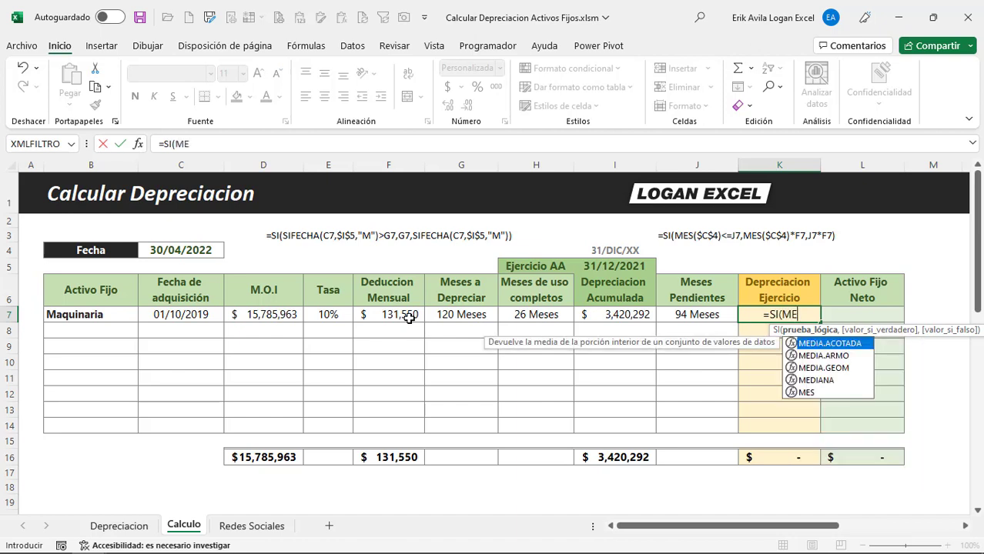
{"action": "type", "text": "S("}
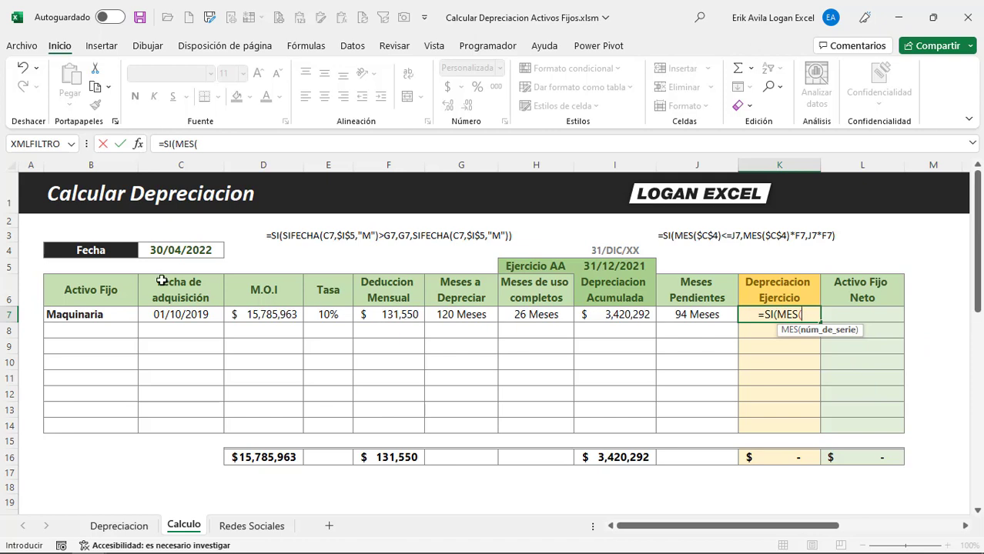
{"action": "left_click", "coordinate": [163, 252]}
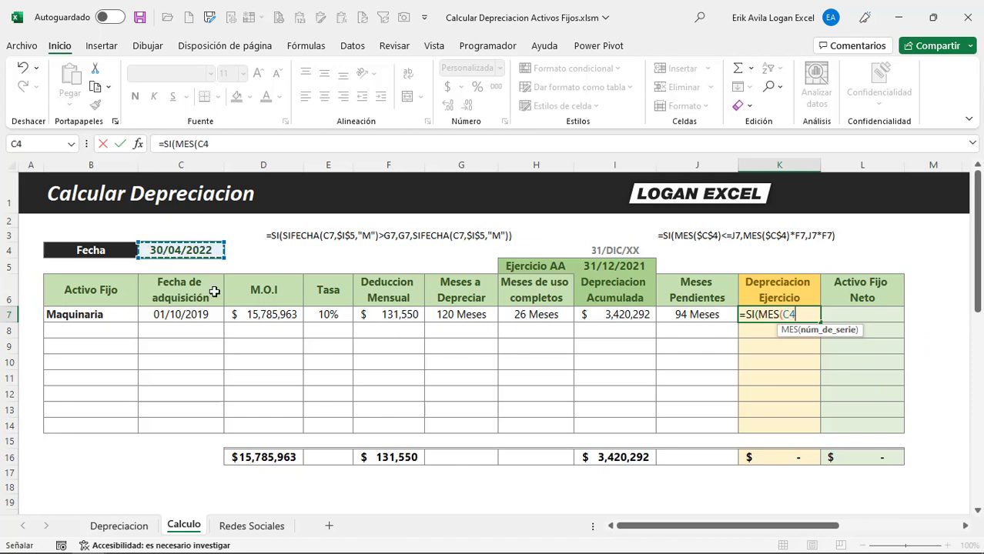
{"action": "key", "text": "F4"}
{"action": "type", "text": ")<"}
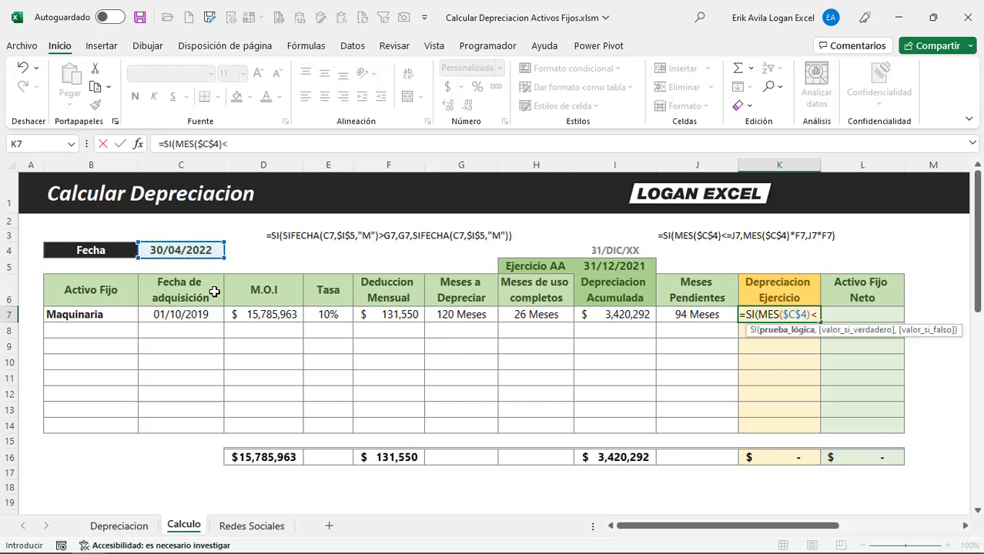
{"action": "type", "text": "="}
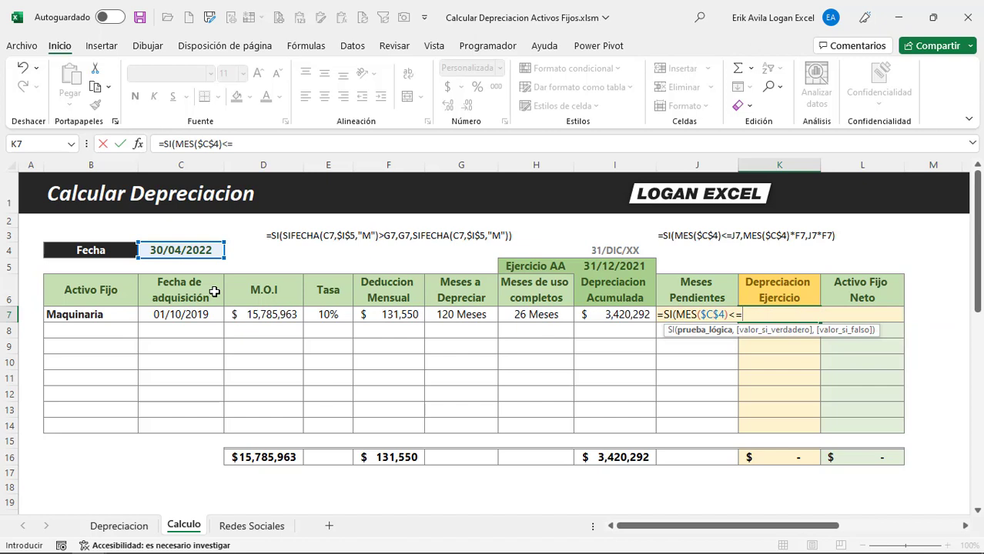
{"action": "type", "text": "J7"}
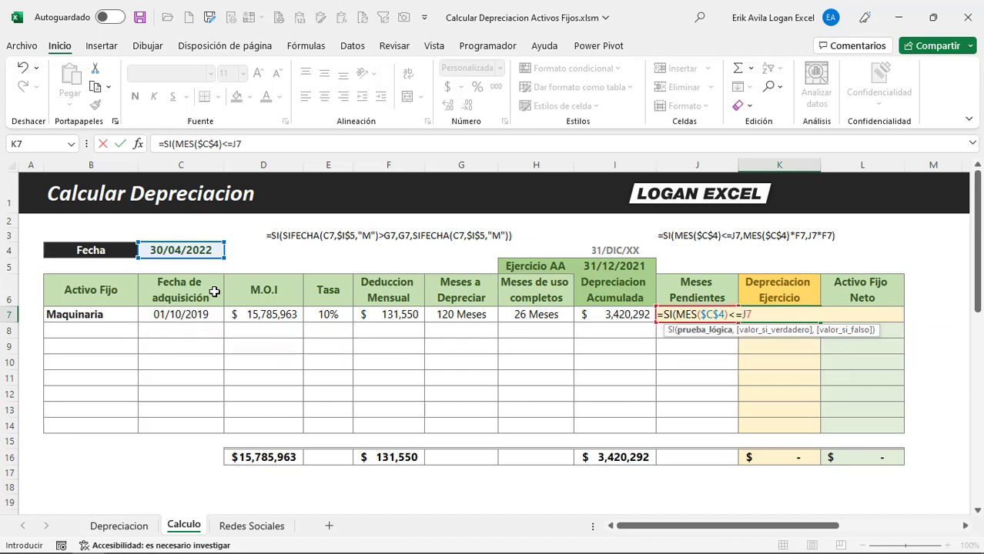
{"action": "type", "text": ","}
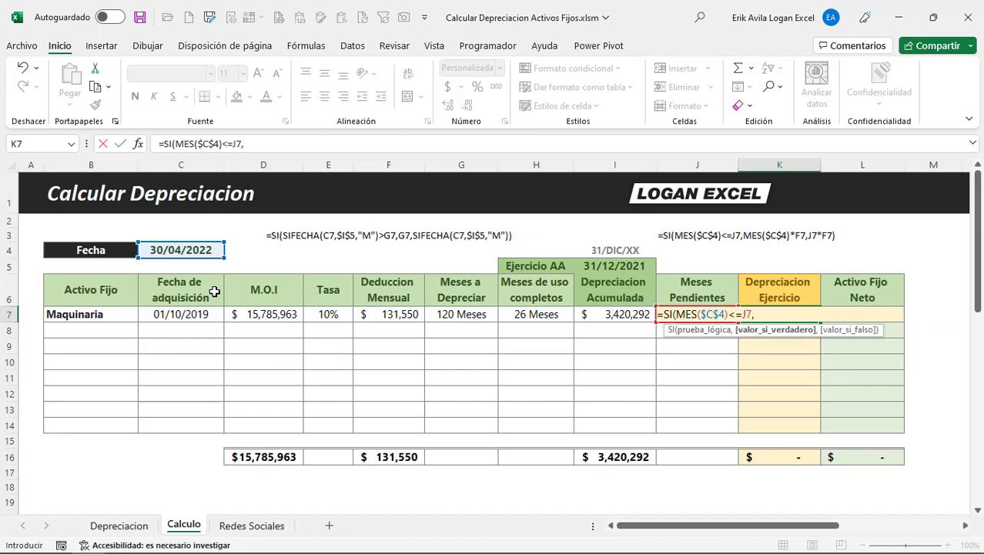
{"action": "type", "text": "MES"}
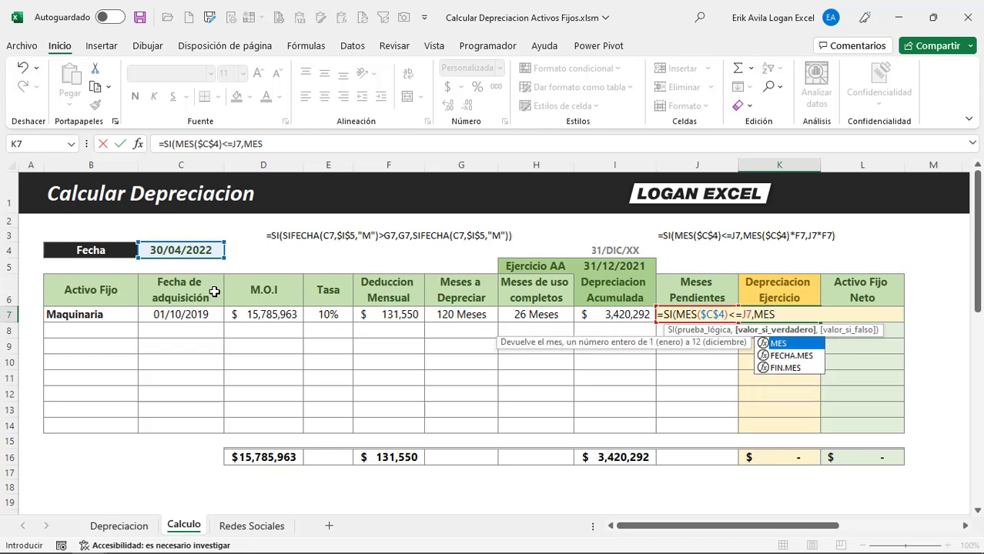
{"action": "type", "text": "("}
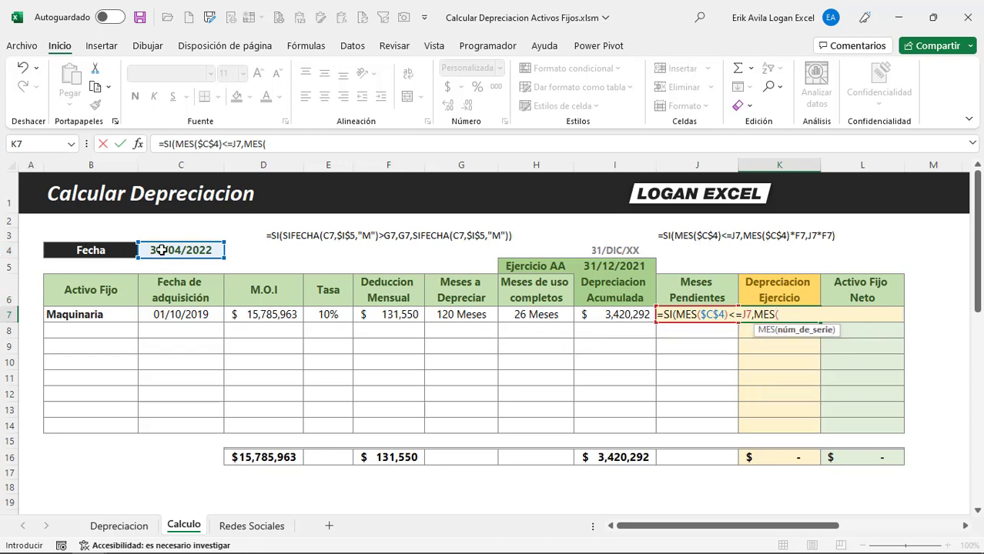
{"action": "left_click", "coordinate": [161, 250]}
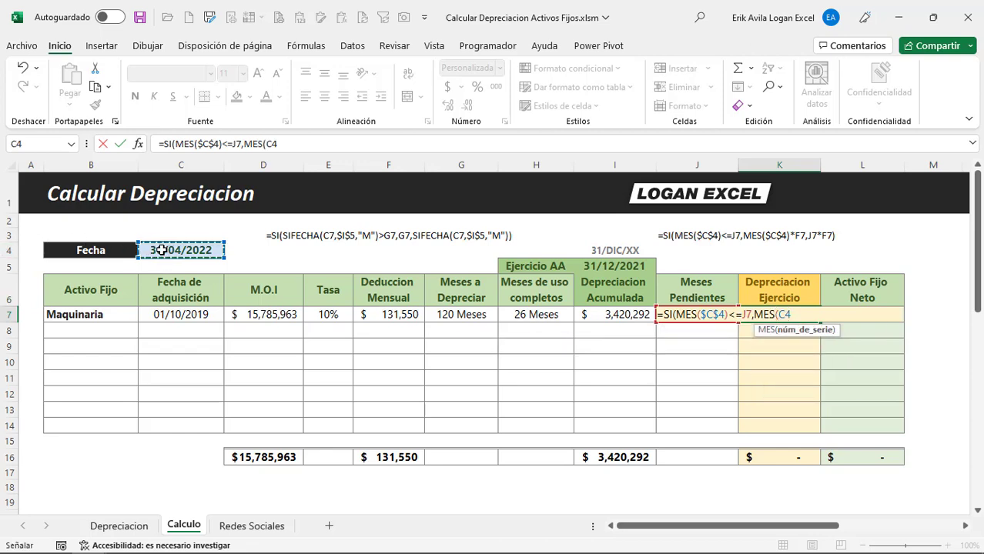
{"action": "key", "text": "F4"}
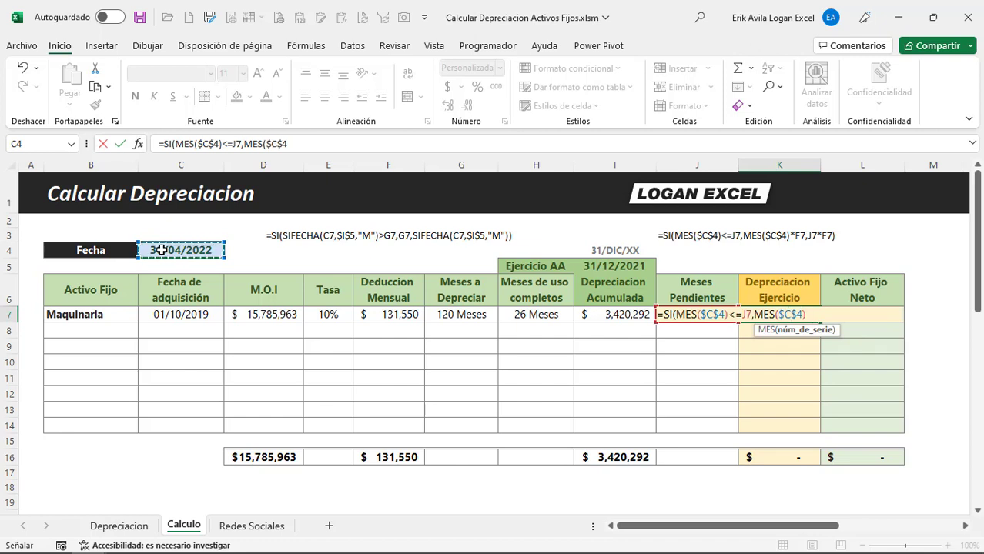
{"action": "type", "text": ")*"}
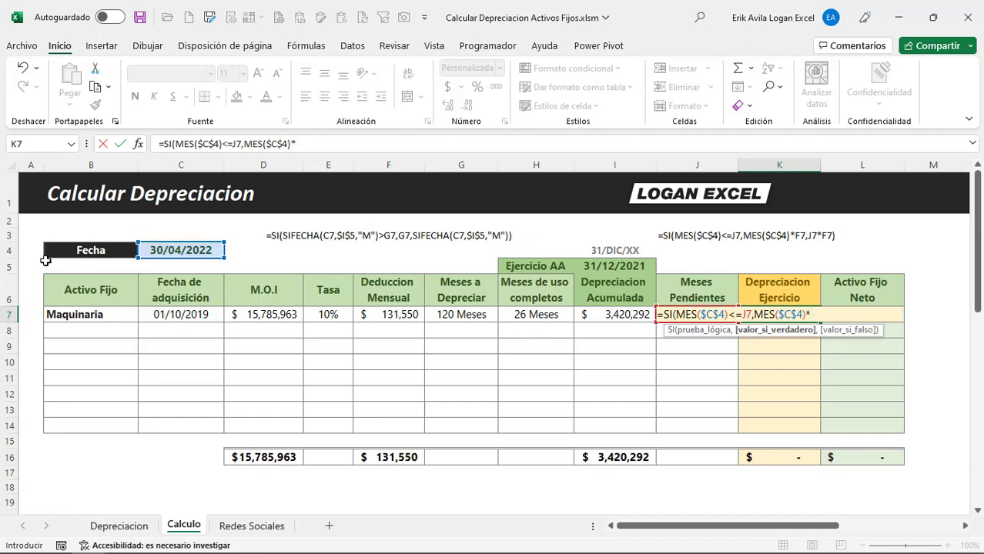
{"action": "left_click", "coordinate": [408, 315]}
{"action": "type", "text": ","}
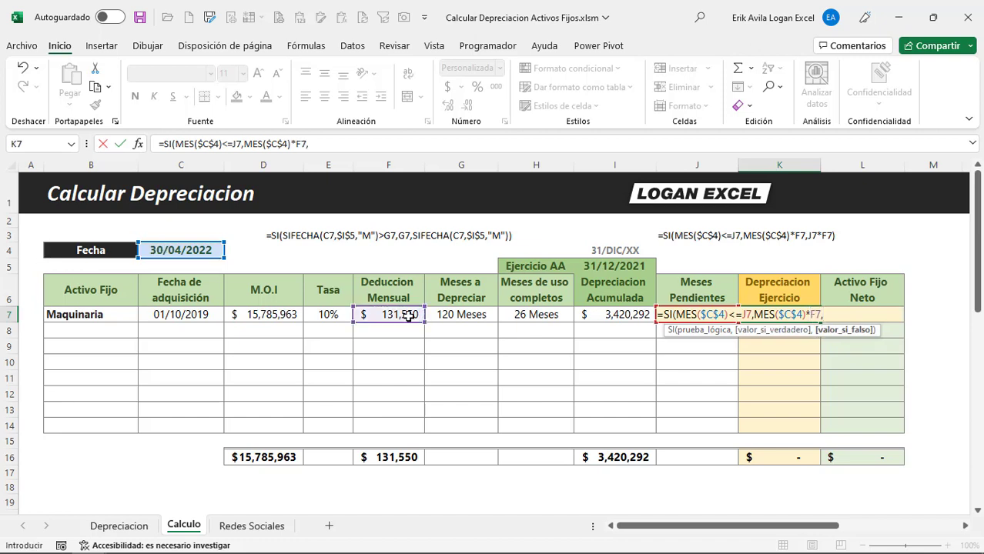
{"action": "type", "text": "J"}
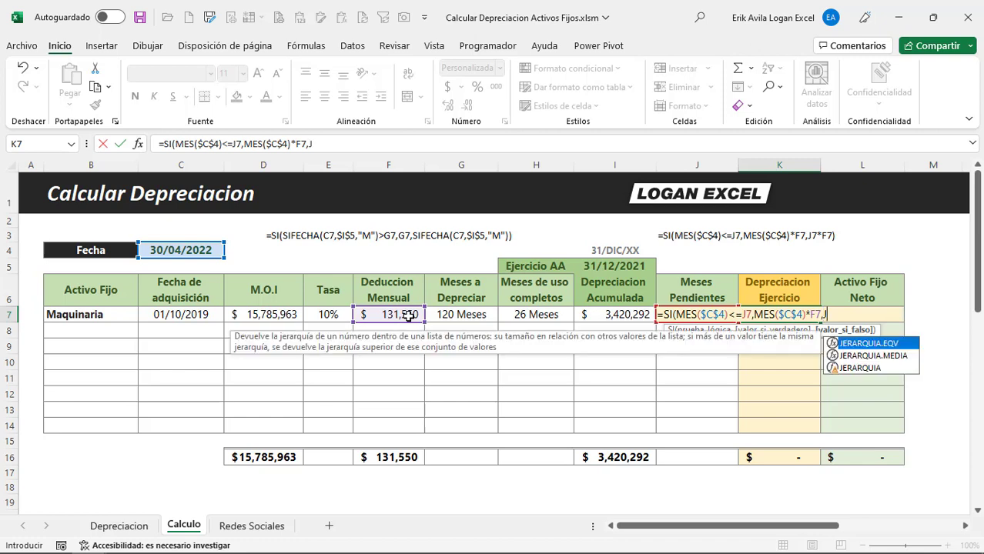
{"action": "type", "text": "7*"}
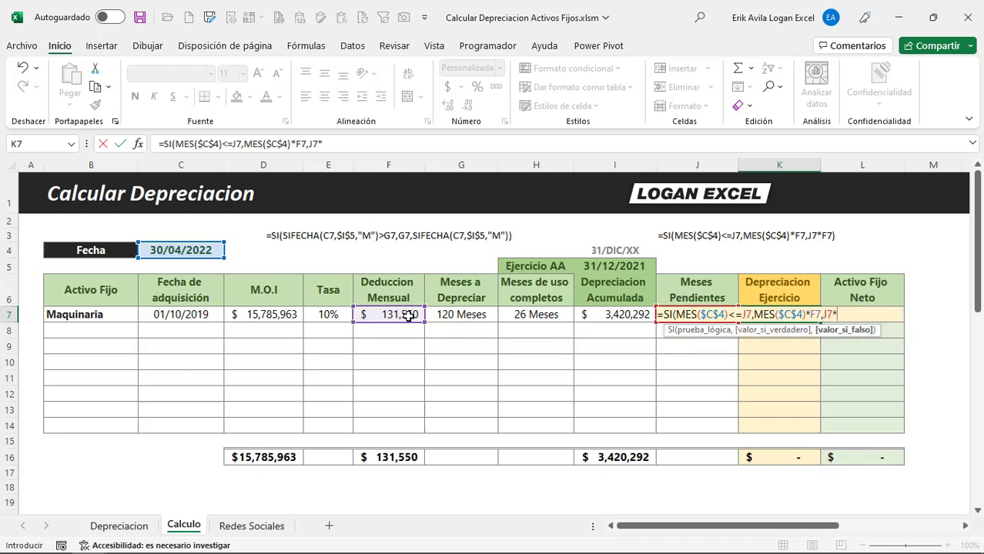
{"action": "left_click", "coordinate": [408, 316]}
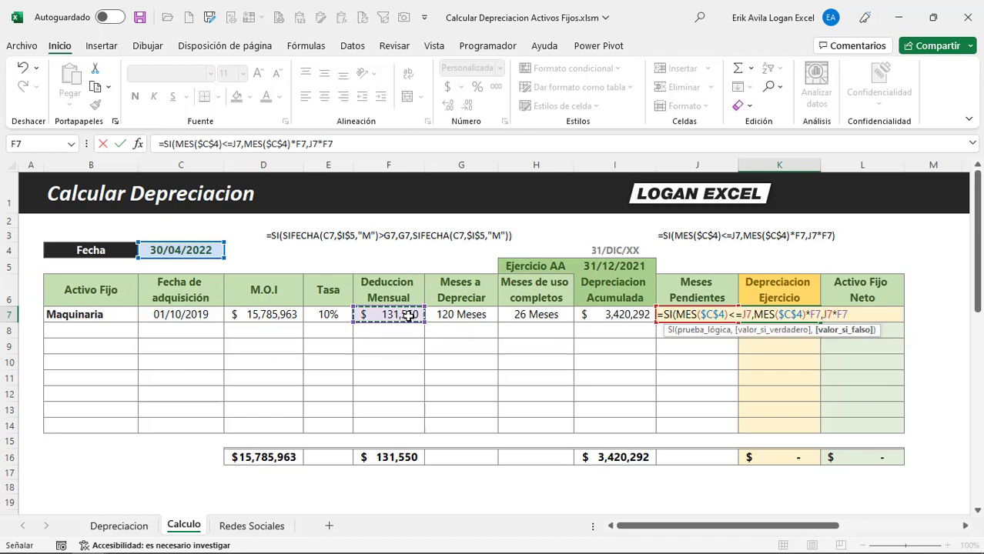
{"action": "type", "text": ")"}
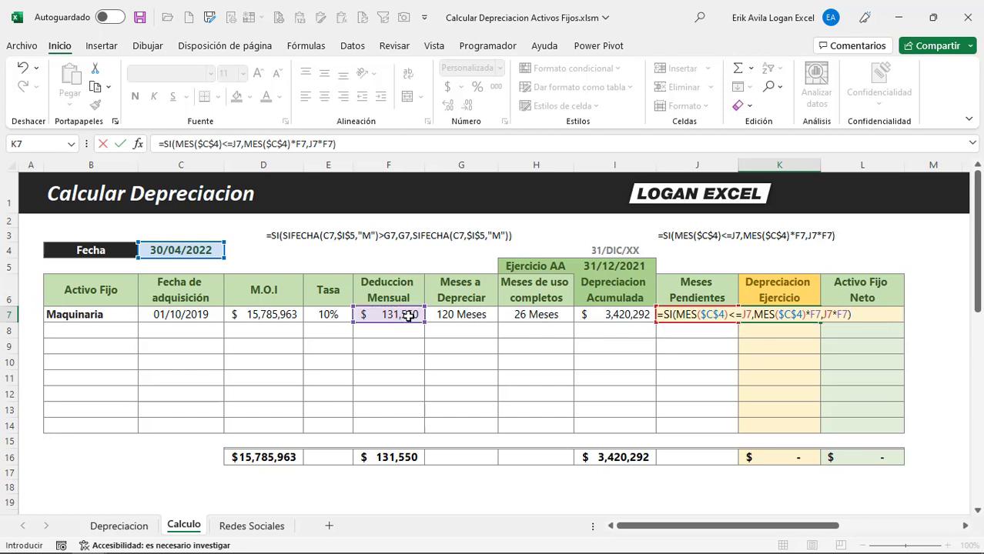
{"action": "key", "text": "ctrl+Return"}
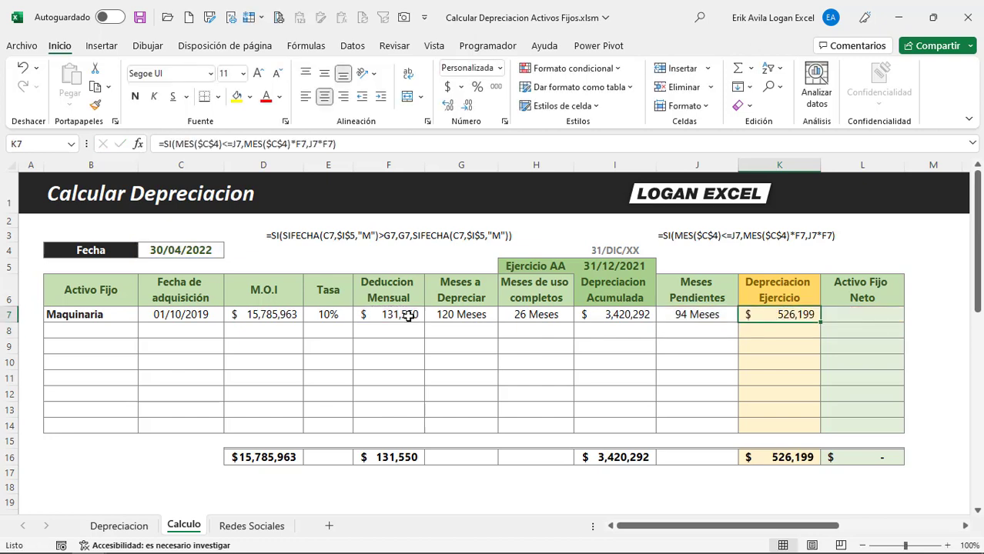
Try report dates 31/12/2022, 30/06/2022 and 31/01/2022 from the C4 dropdown.
{"action": "left_click", "coordinate": [219, 251]}
{"action": "left_click", "coordinate": [230, 251]}
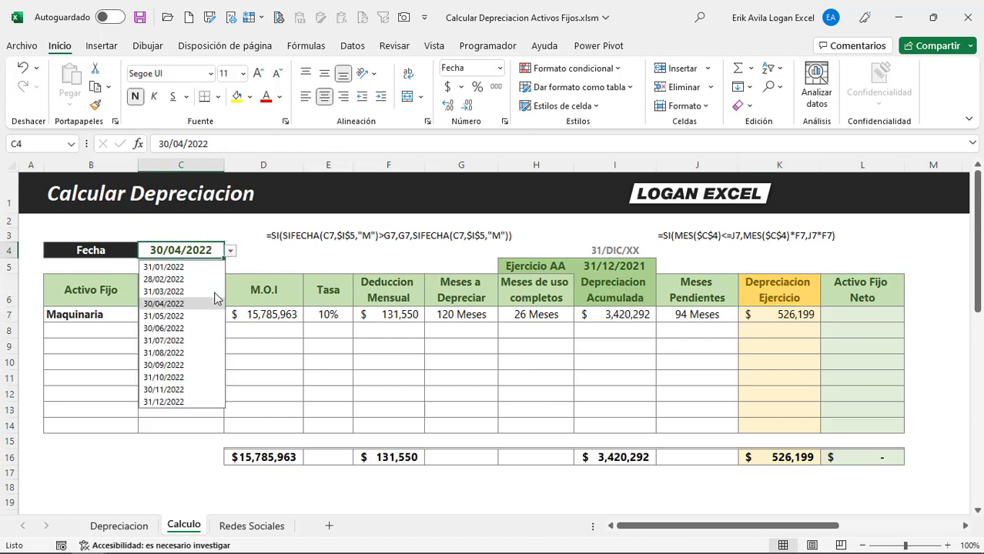
{"action": "left_click", "coordinate": [182, 402]}
{"action": "left_click", "coordinate": [231, 251]}
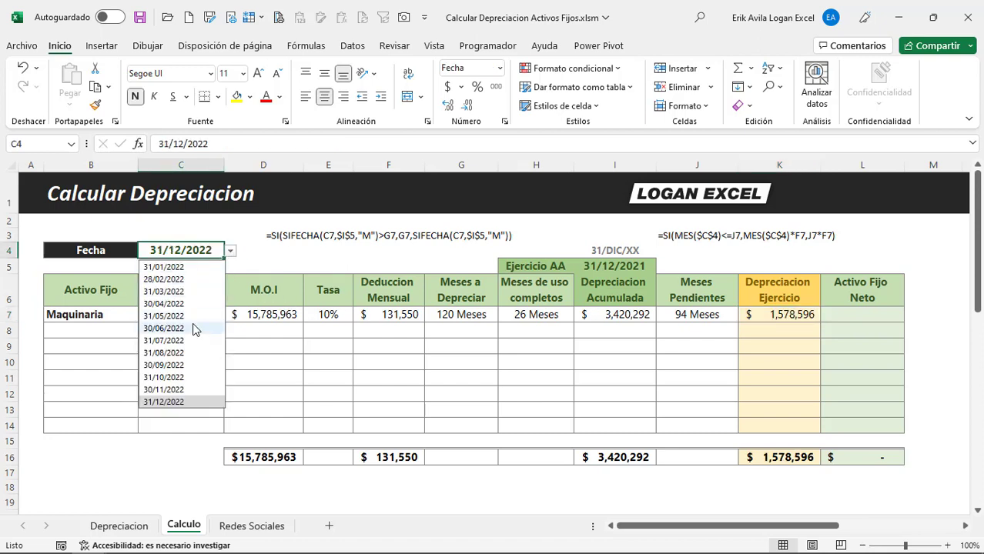
{"action": "left_click", "coordinate": [193, 328]}
{"action": "left_click", "coordinate": [230, 252]}
{"action": "left_click", "coordinate": [207, 267]}
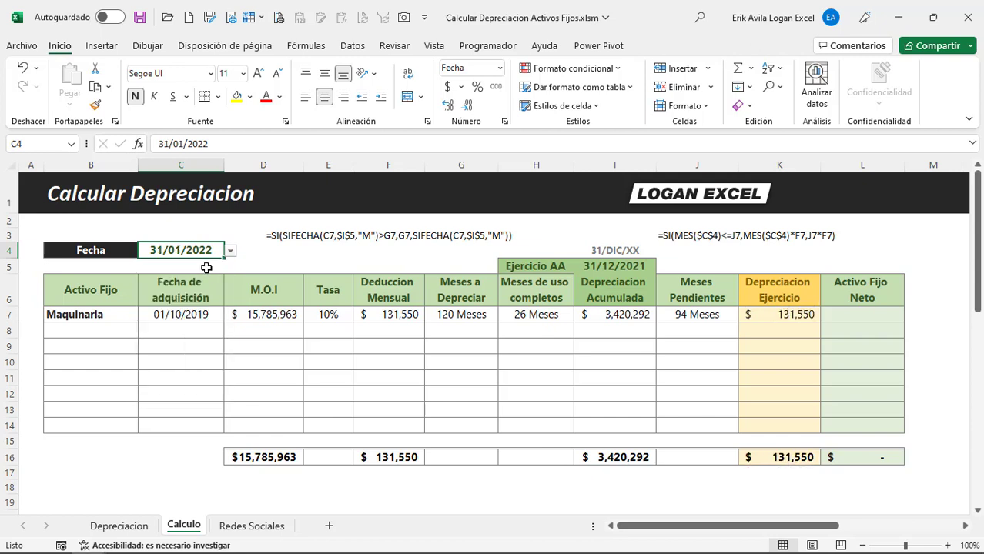
Inspect the F7 and K7 formulas, then set the report date to 28/02/2022.
{"action": "left_click", "coordinate": [389, 315]}
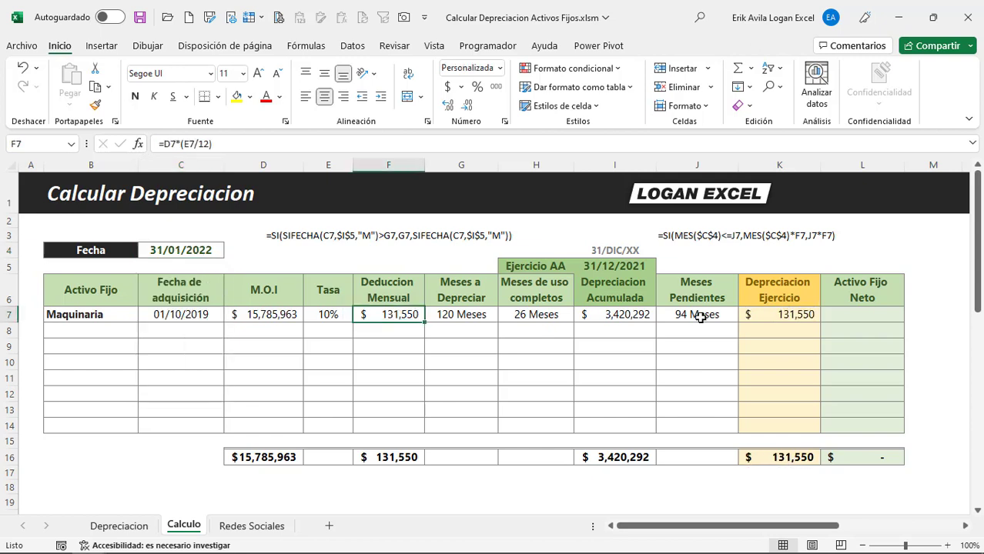
{"action": "left_click", "coordinate": [782, 314]}
{"action": "left_click", "coordinate": [406, 318]}
{"action": "left_click", "coordinate": [216, 254]}
{"action": "left_click", "coordinate": [229, 254]}
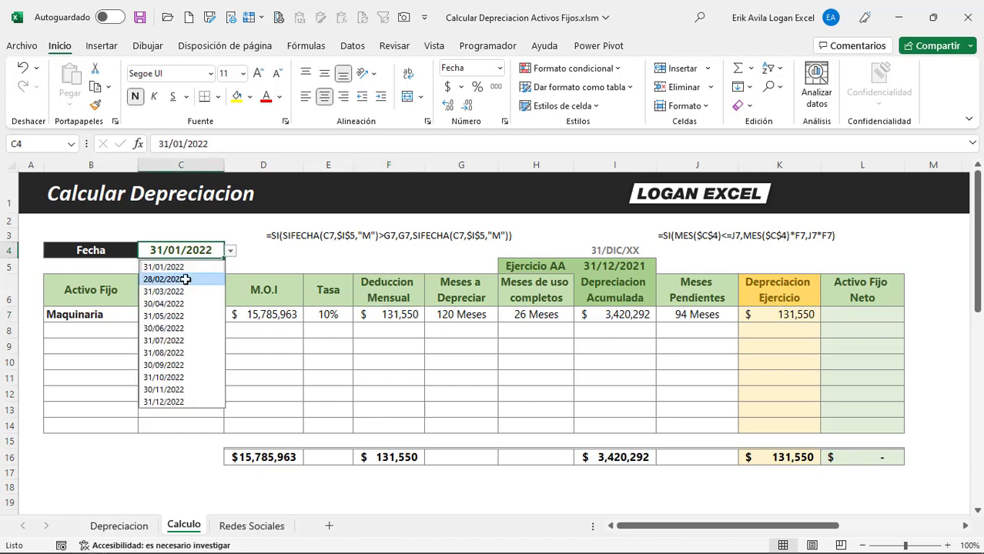
{"action": "left_click", "coordinate": [189, 280]}
{"action": "left_click", "coordinate": [437, 362]}
Enter a test formula +F7*2 in F10, then delete it.
{"action": "key", "text": "Left"}
{"action": "type", "text": "+"}
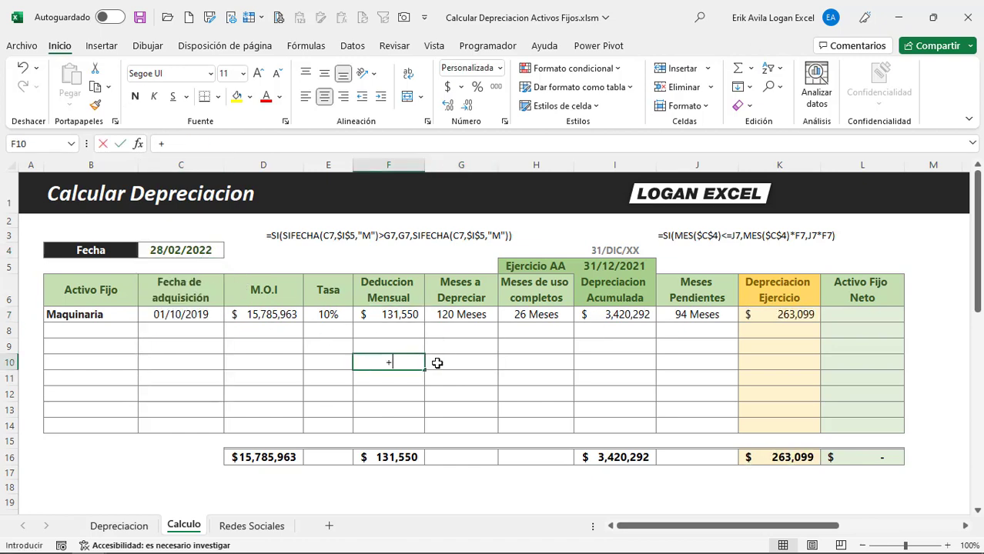
{"action": "key", "text": "Up"}
{"action": "key", "text": "Up"}
{"action": "key", "text": "Up"}
{"action": "type", "text": "*2"}
{"action": "key", "text": "Return"}
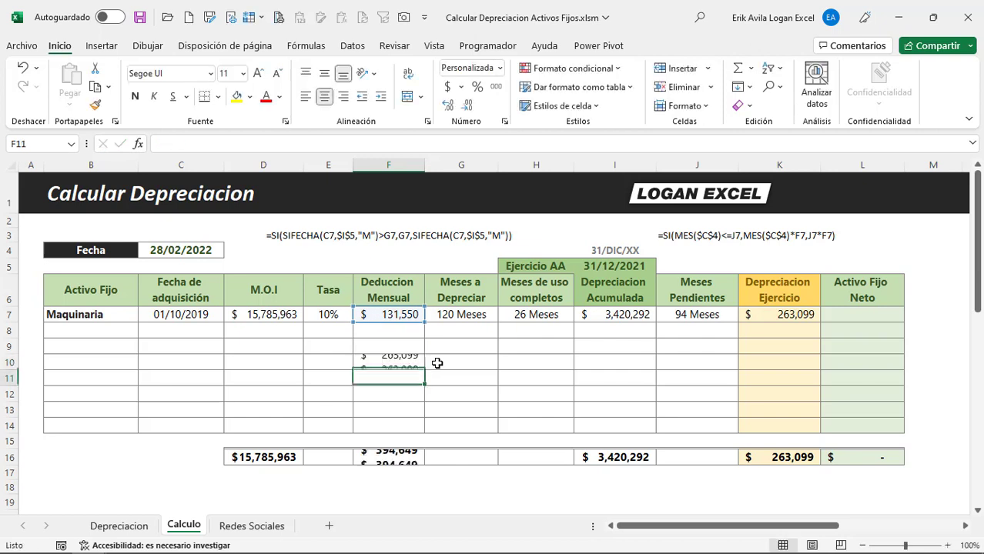
{"action": "key", "text": "Up"}
{"action": "key", "text": "Delete"}
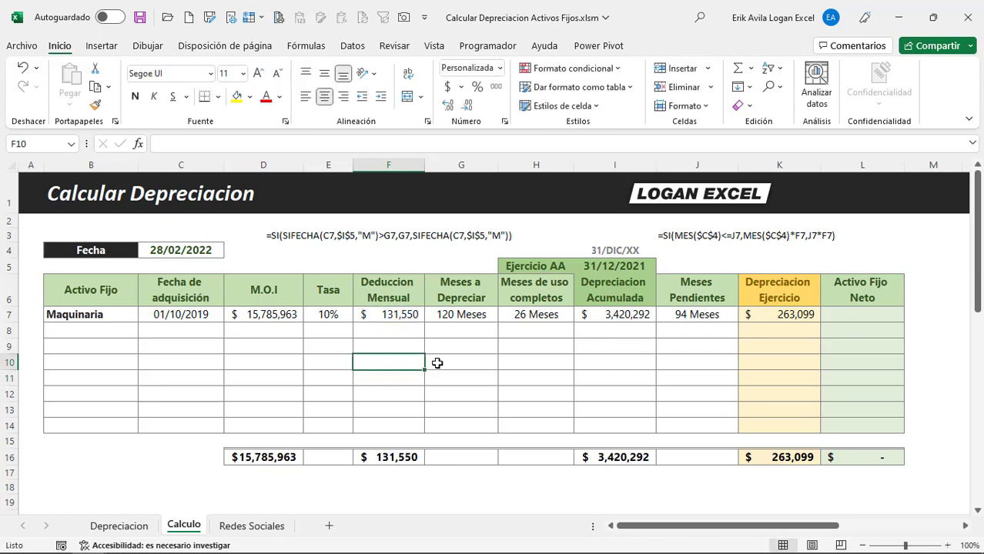
Set the report date in C4 to 31/12/2022, giving $1,578,596 period depreciation.
{"action": "left_click", "coordinate": [198, 248]}
{"action": "left_click", "coordinate": [230, 250]}
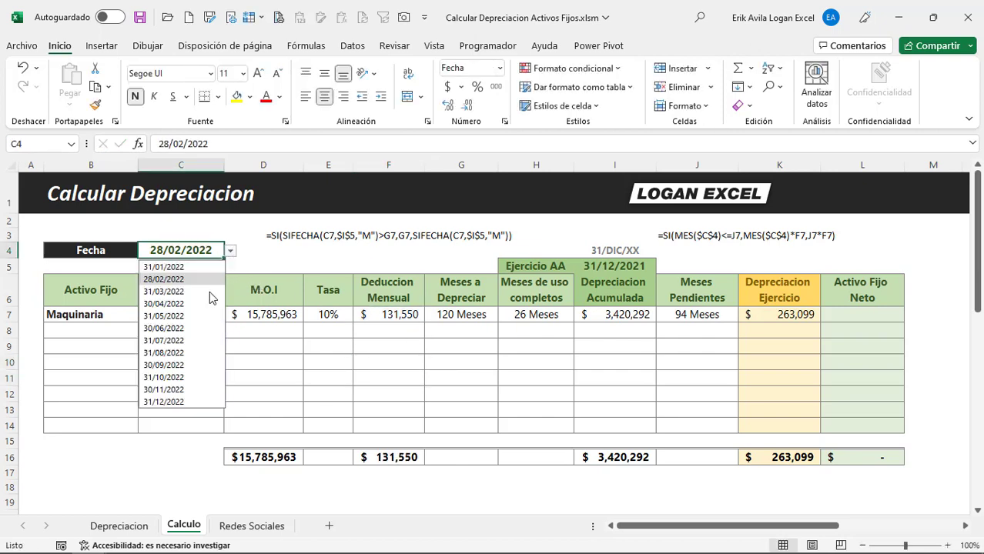
{"action": "left_click", "coordinate": [177, 401]}
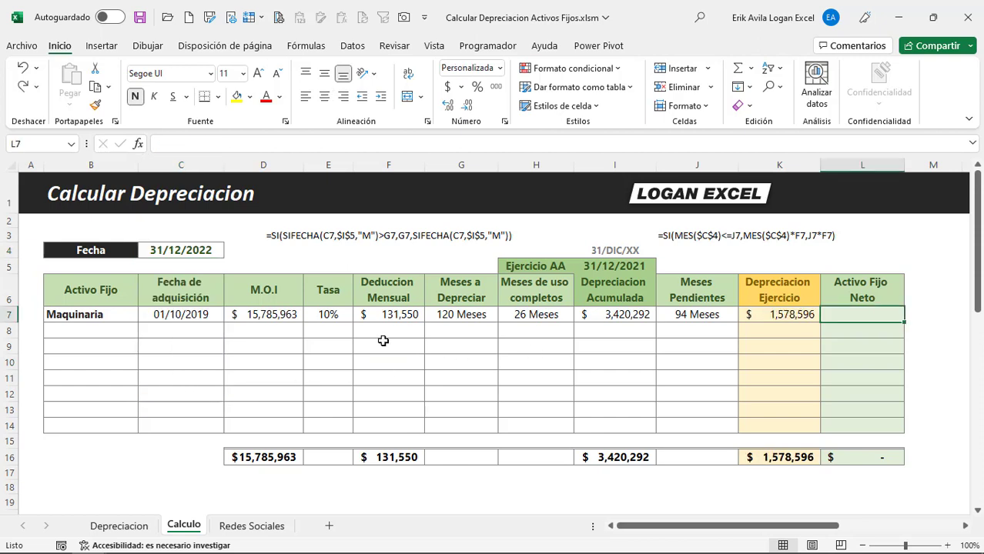
Enter =D7-I7-K7 in L7 so Maquinaria's net value shows $8,287,631.
{"action": "type", "text": "="}
{"action": "key", "text": "Left"}
{"action": "key", "text": "Left"}
{"action": "key", "text": "Left"}
{"action": "key", "text": "Left"}
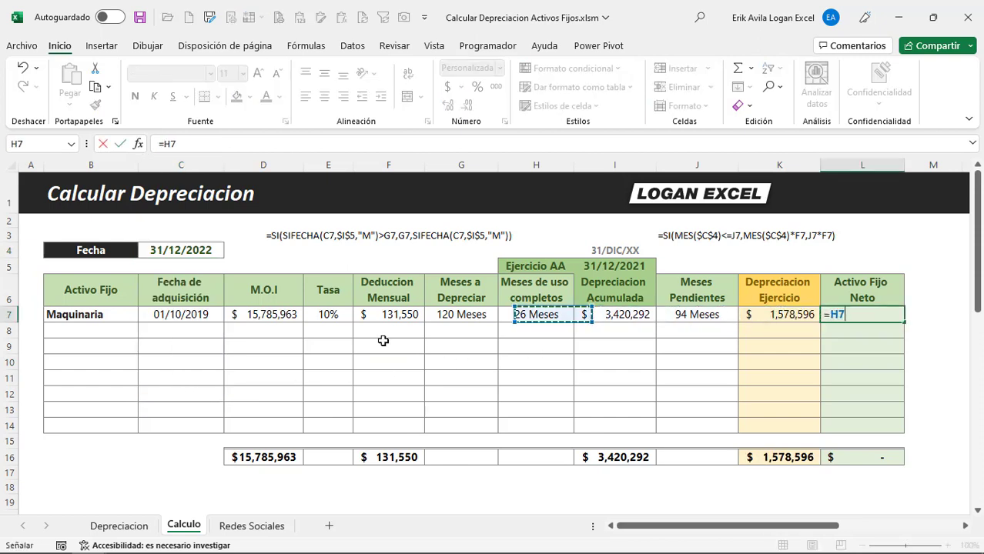
{"action": "key", "text": "Left"}
{"action": "key", "text": "Left"}
{"action": "key", "text": "Left"}
{"action": "key", "text": "Left"}
{"action": "type", "text": "-"}
{"action": "key", "text": "Left"}
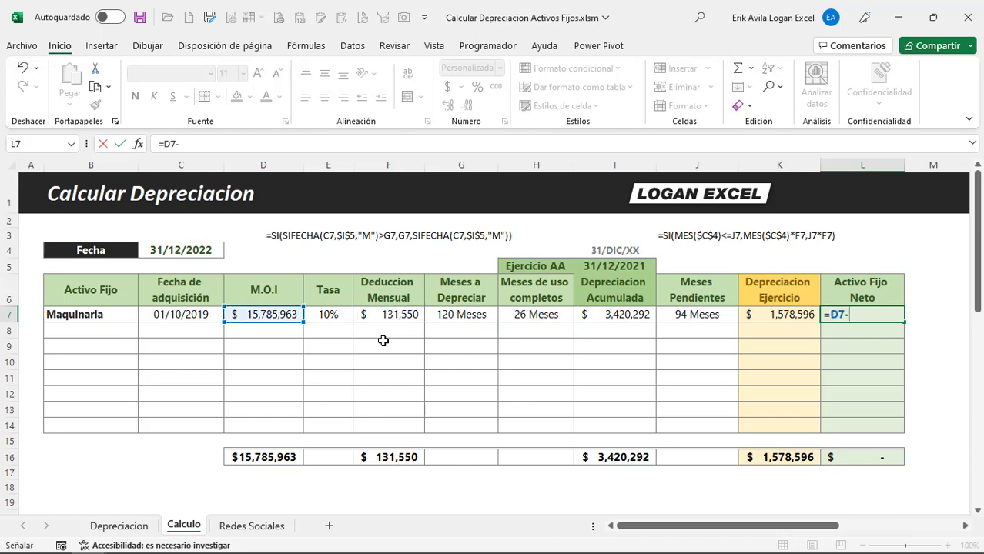
{"action": "key", "text": "Left"}
{"action": "key", "text": "Left"}
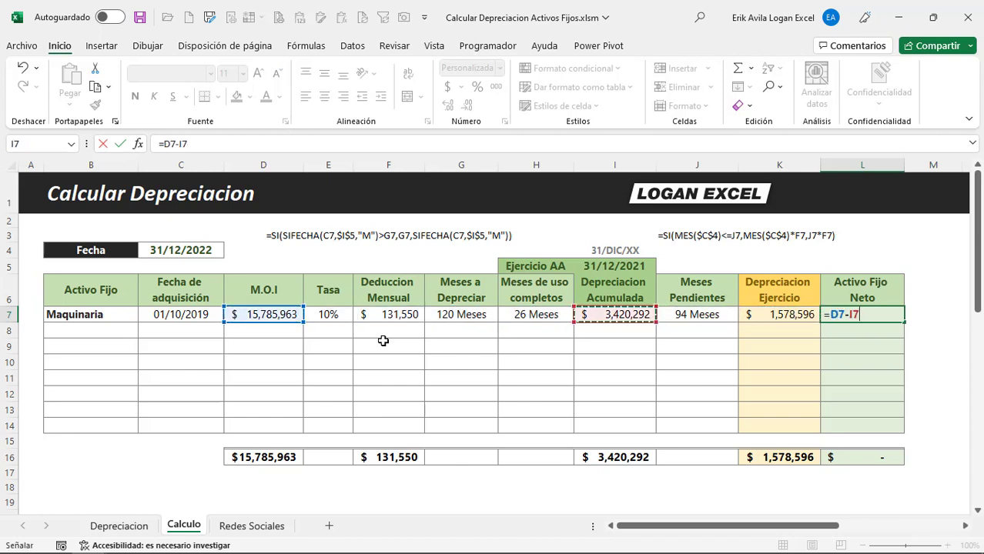
{"action": "type", "text": "-"}
{"action": "key", "text": "Left"}
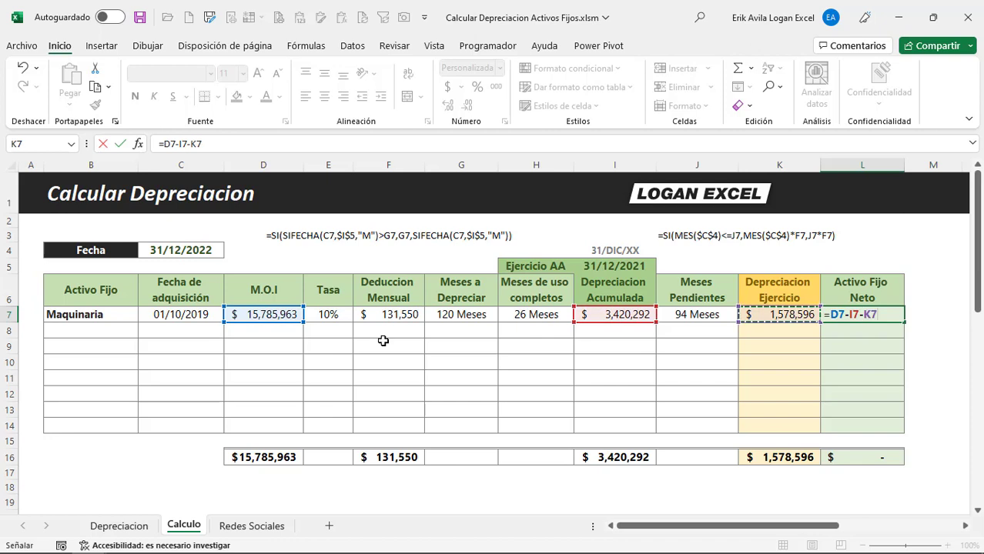
{"action": "key", "text": "Return"}
{"action": "key", "text": "Up"}
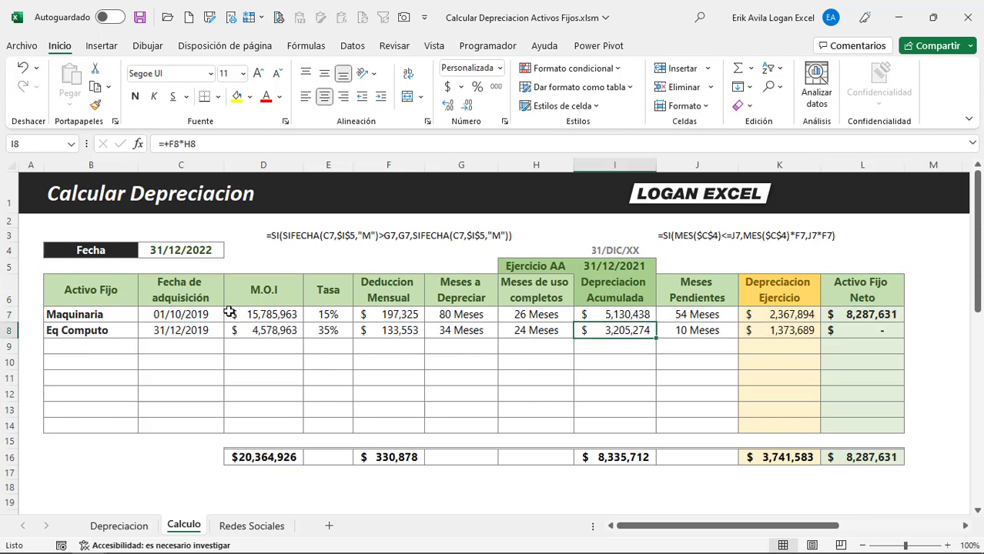
Try report dates 28/02/2022 and 31/05/2022, ending on 31/08/2022.
{"action": "left_click", "coordinate": [195, 249]}
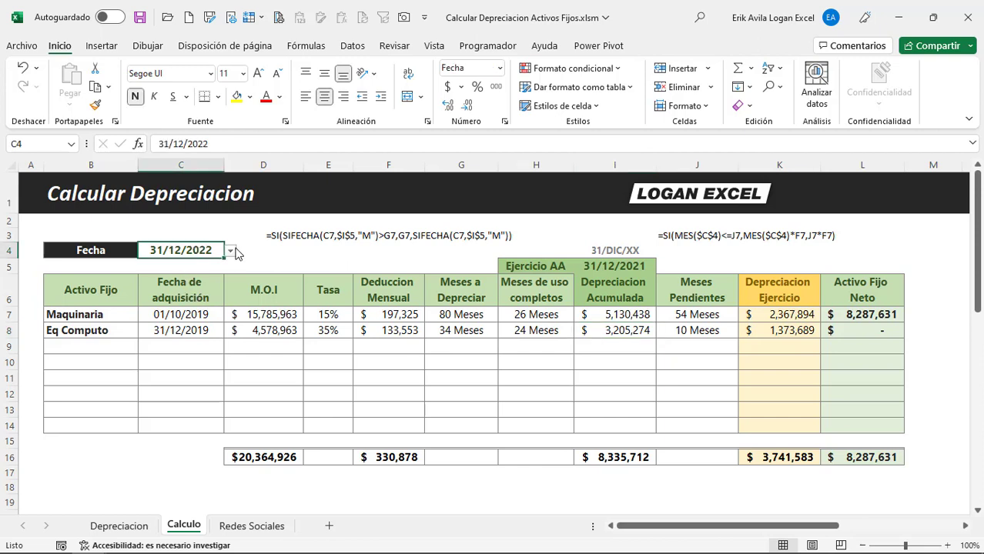
{"action": "left_click", "coordinate": [230, 251]}
{"action": "left_click", "coordinate": [194, 278]}
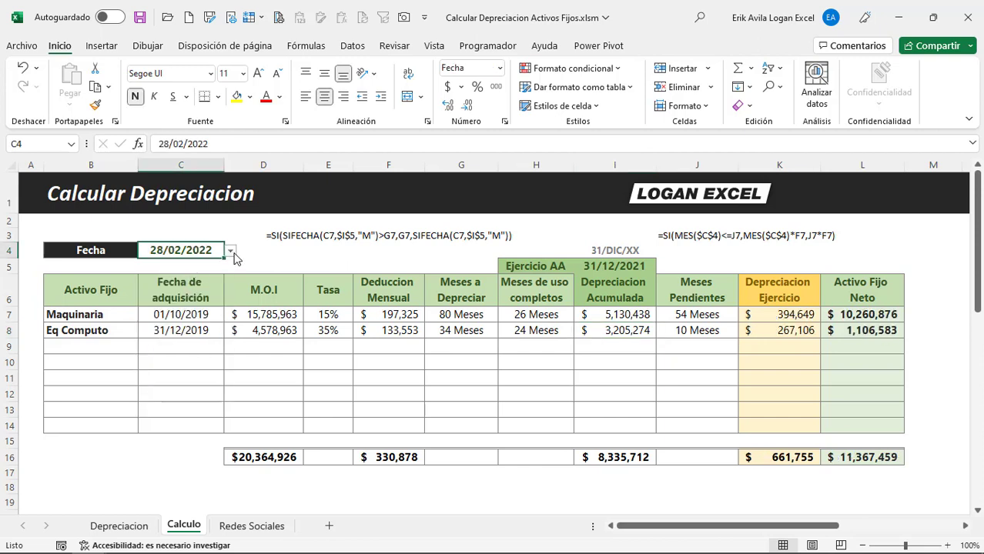
{"action": "left_click", "coordinate": [230, 252]}
{"action": "left_click", "coordinate": [186, 317]}
{"action": "key", "text": "alt+Down"}
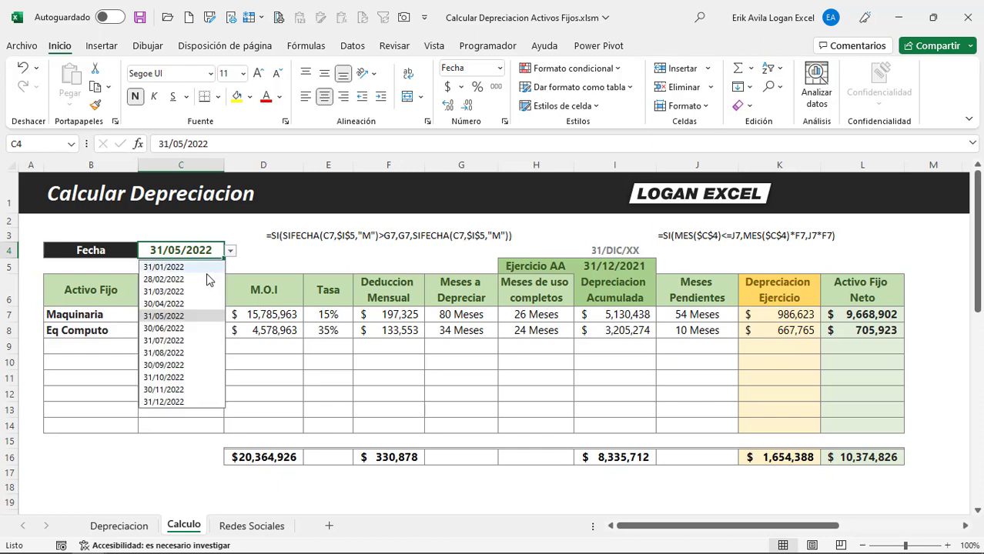
{"action": "left_click", "coordinate": [328, 330]}
{"action": "type", "text": "20"}
{"action": "key", "text": "Return"}
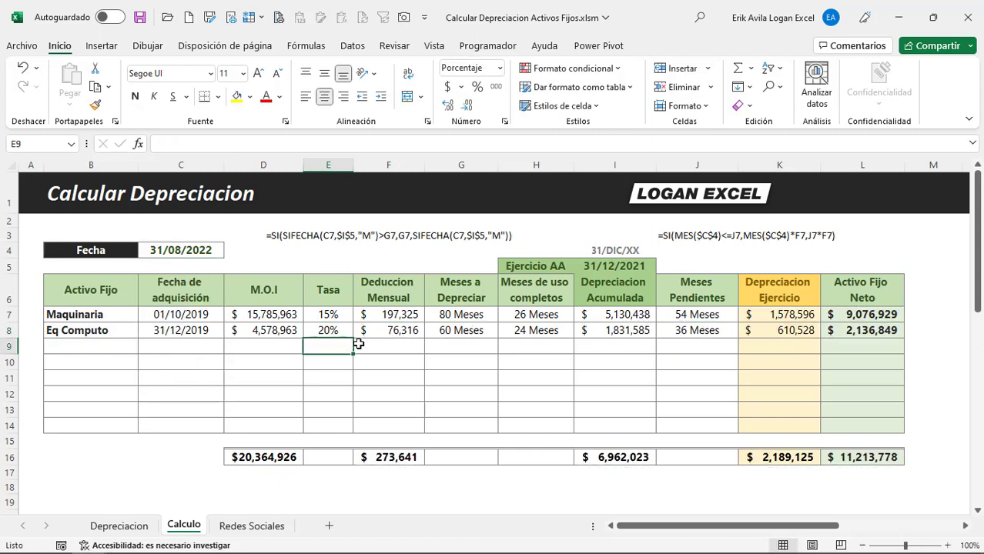
Set Eq Computo's rate to 5% and Maquinaria's rate to 10%.
{"action": "key", "text": "Up"}
{"action": "type", "text": "5"}
{"action": "key", "text": "Return"}
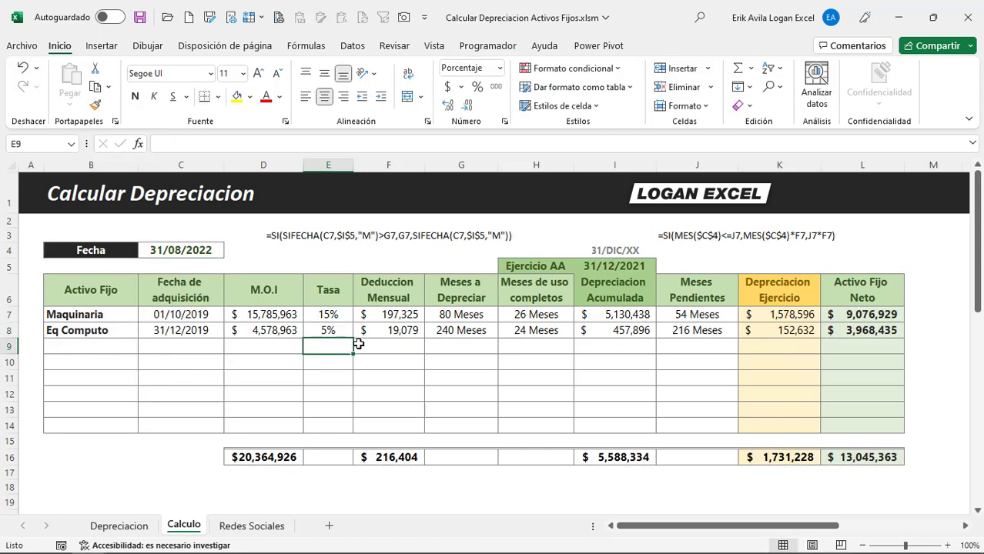
{"action": "key", "text": "Up"}
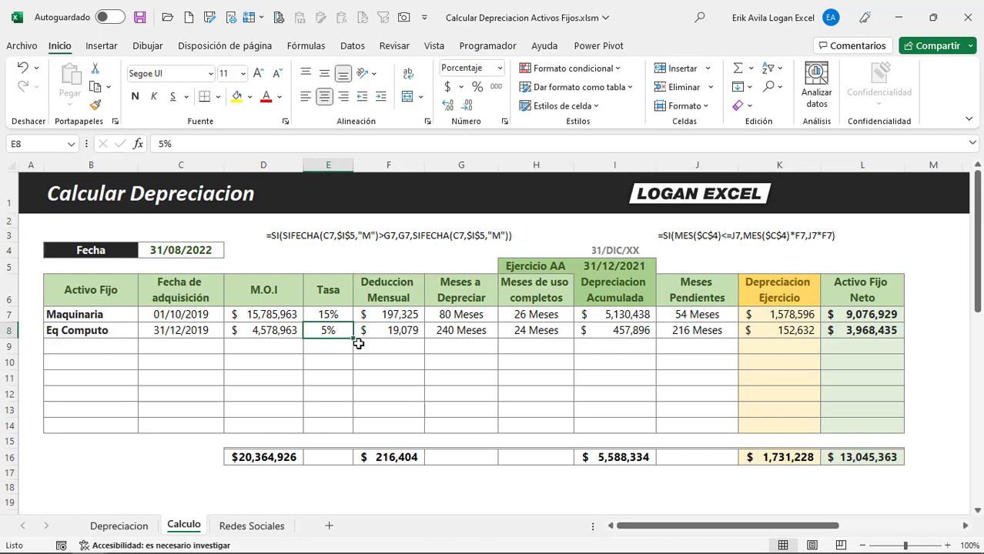
{"action": "key", "text": "Up"}
{"action": "type", "text": "10"}
{"action": "key", "text": "Return"}
{"action": "key", "text": "Up"}
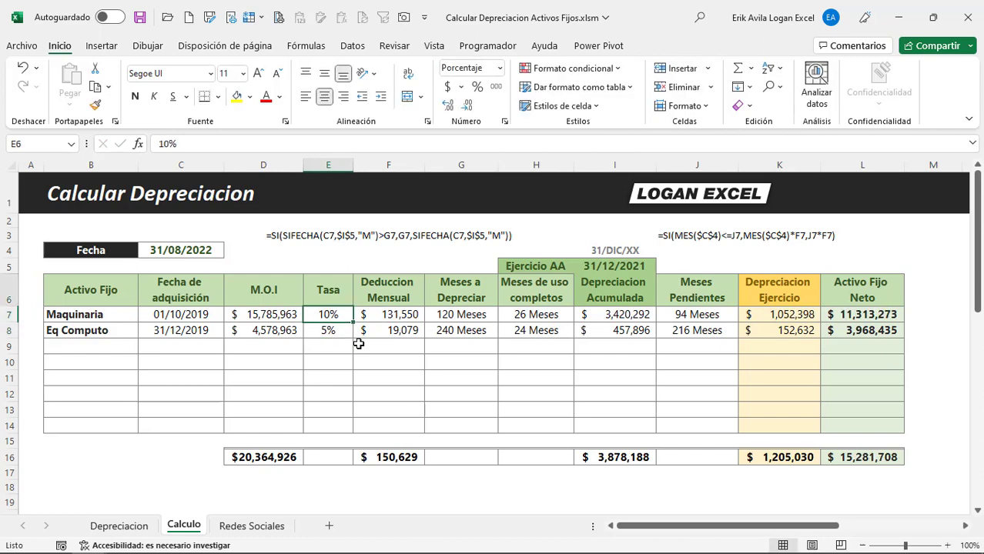
Cycle report dates 31/05, 31/08, 30/11 and 30/04/2022, ending on 30/09/2022.
{"action": "left_click", "coordinate": [210, 252]}
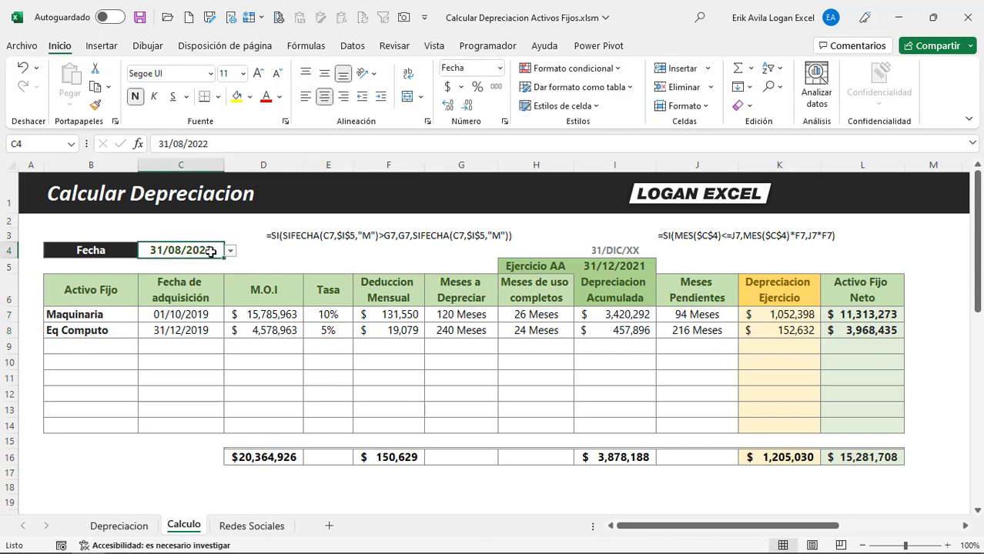
{"action": "left_click", "coordinate": [230, 251]}
{"action": "left_click", "coordinate": [185, 315]}
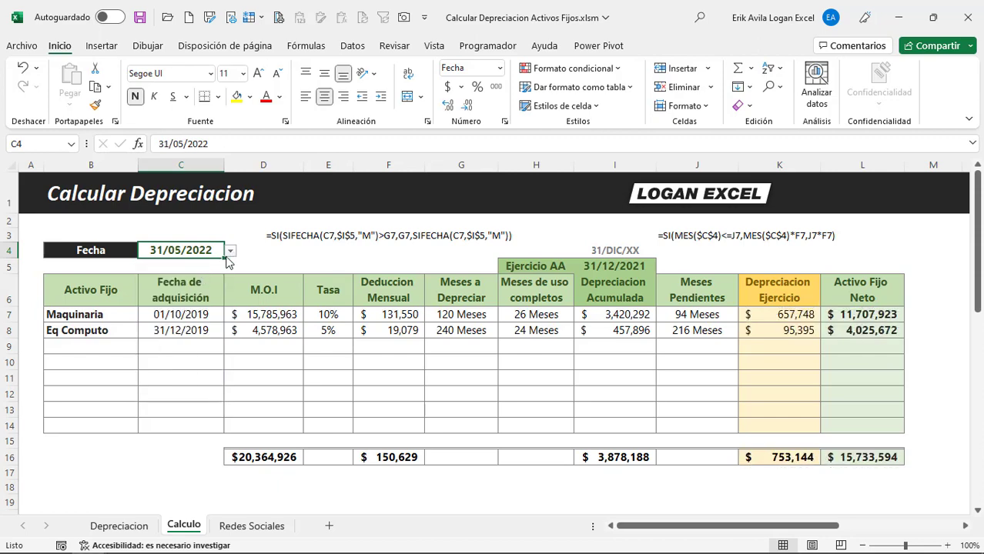
{"action": "left_click", "coordinate": [231, 251]}
{"action": "left_click", "coordinate": [189, 363]}
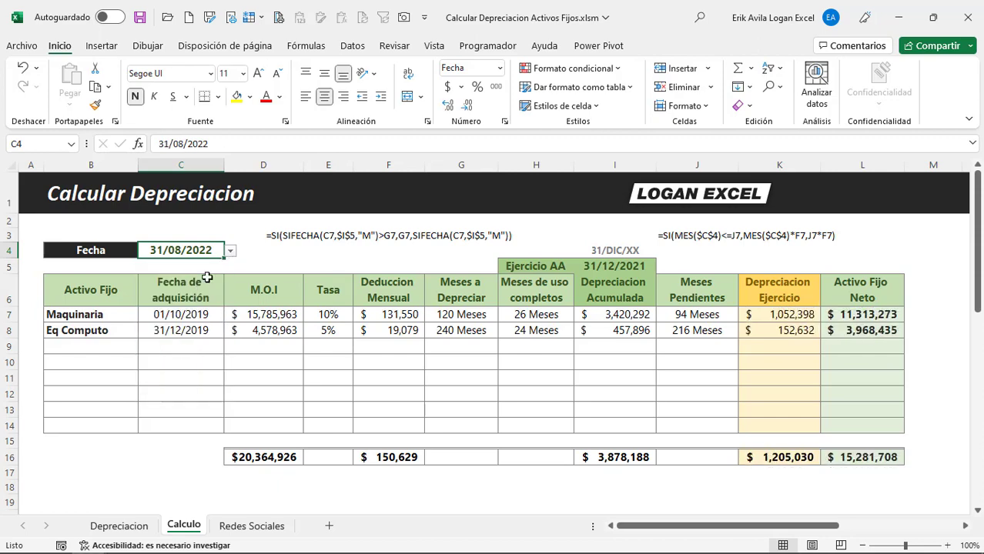
{"action": "left_click", "coordinate": [230, 251]}
{"action": "left_click", "coordinate": [164, 388]}
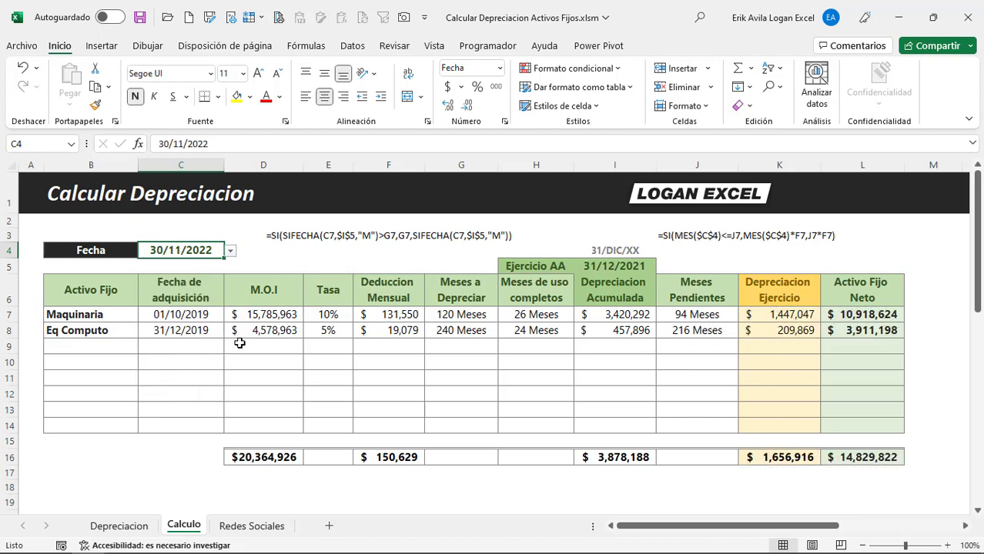
{"action": "left_click", "coordinate": [230, 251]}
{"action": "left_click", "coordinate": [193, 305]}
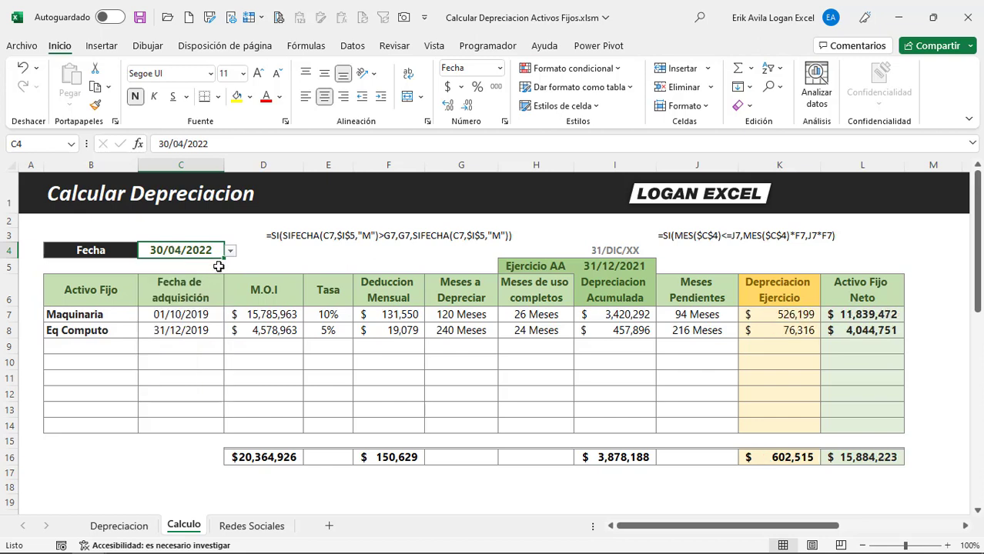
{"action": "left_click", "coordinate": [230, 251]}
{"action": "left_click", "coordinate": [194, 365]}
Change the rates, finishing with Maquinaria at 20% and Eq Computo at 25%.
{"action": "left_click", "coordinate": [193, 327]}
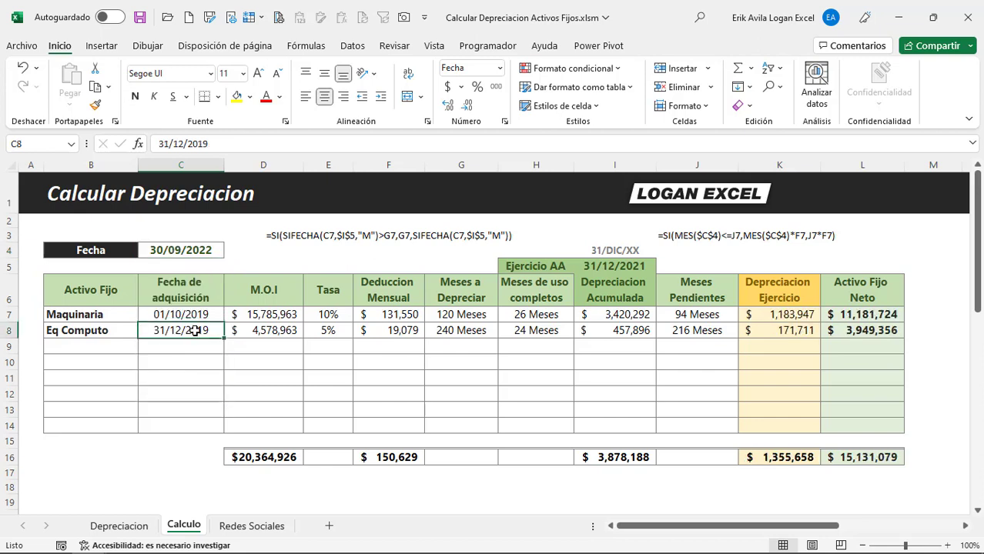
{"action": "left_click", "coordinate": [327, 314]}
{"action": "type", "text": "15"}
{"action": "key", "text": "Return"}
{"action": "type", "text": "20"}
{"action": "key", "text": "Return"}
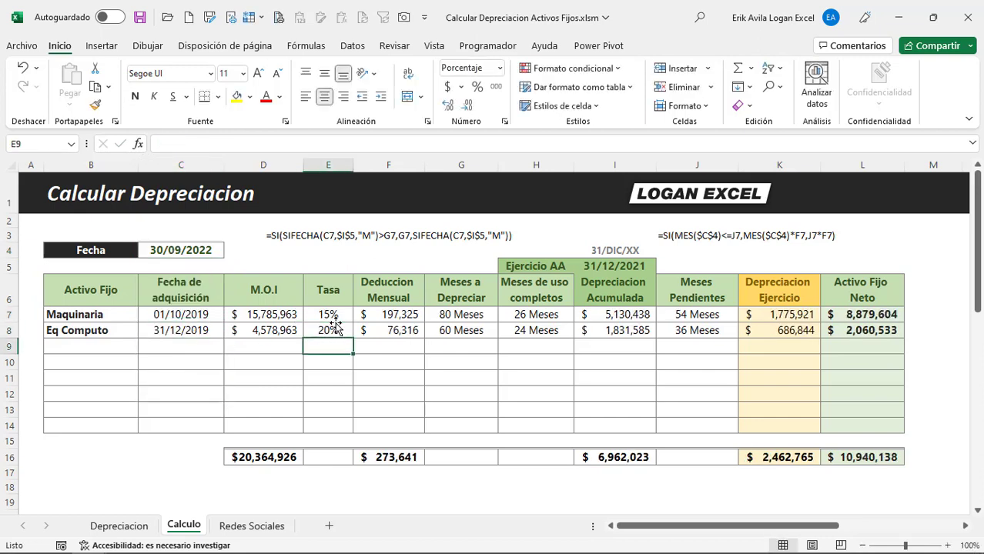
{"action": "key", "text": "Up"}
{"action": "key", "text": "Up"}
{"action": "type", "text": "20"}
{"action": "key", "text": "Return"}
{"action": "type", "text": "25"}
{"action": "key", "text": "ctrl+Return"}
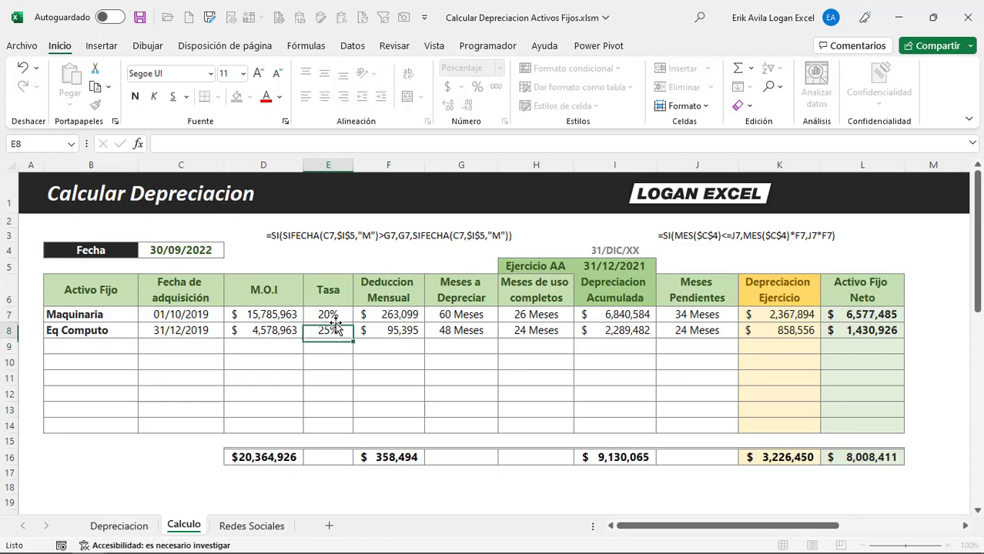